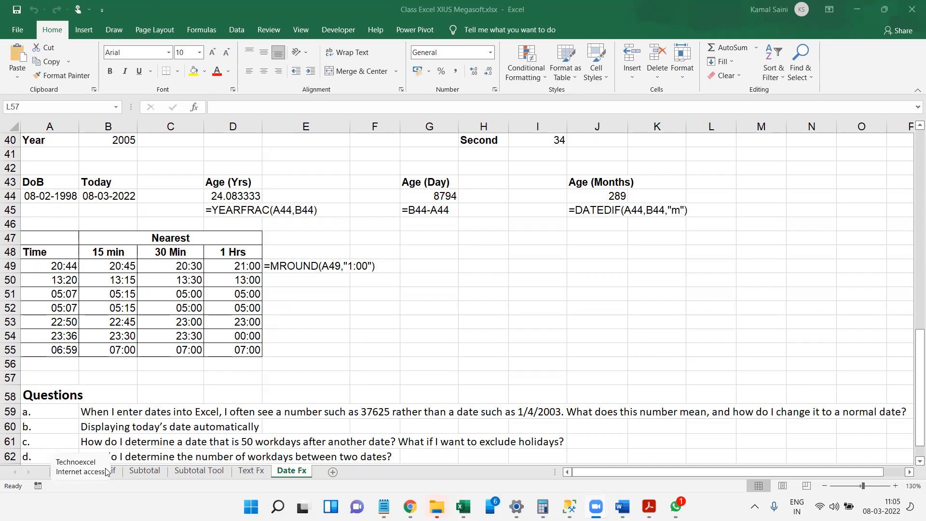
Paste the copied employee table from the Sumif sheet into a new worksheet and autofit its column widths.
left_click(163, 472)
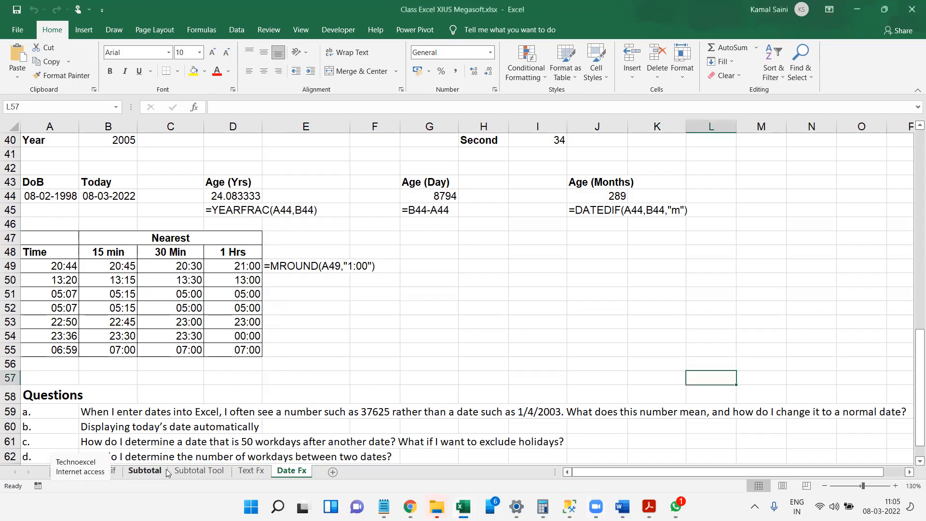
left_click(114, 471)
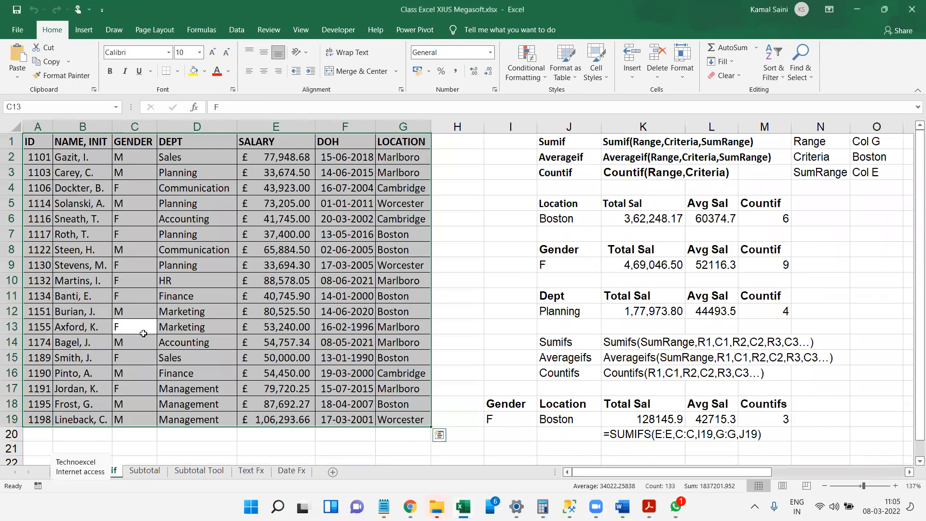
left_click(299, 473)
left_click(334, 472)
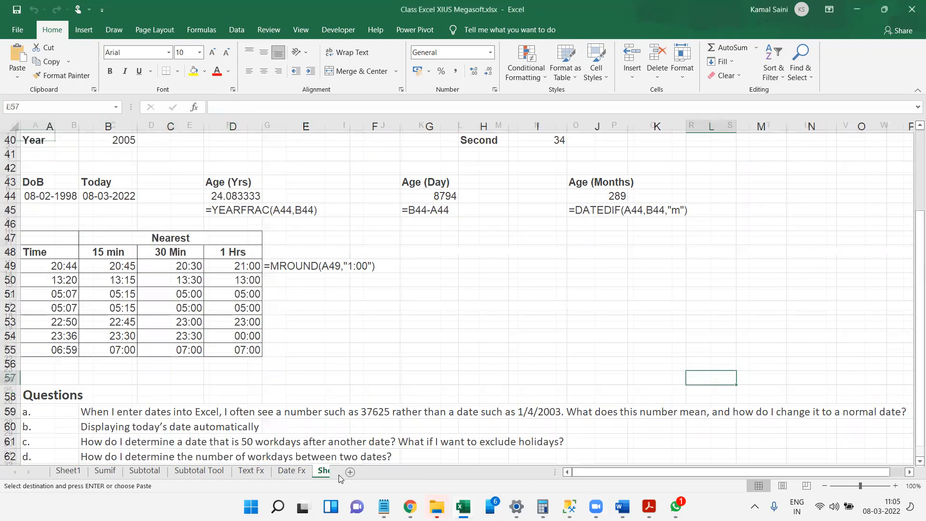
key("ctrl+v")
key("alt+h")
key("o")
key("i")
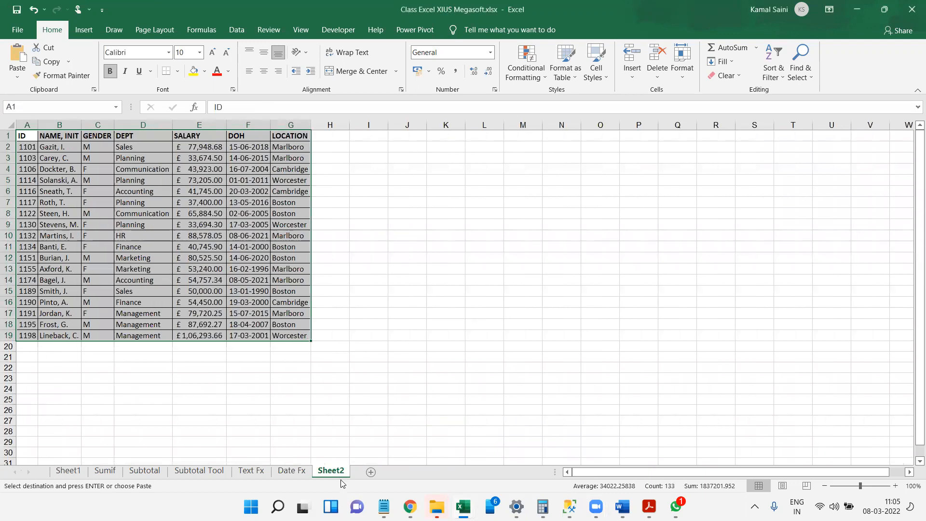
scroll(336, 442, "down", 1)
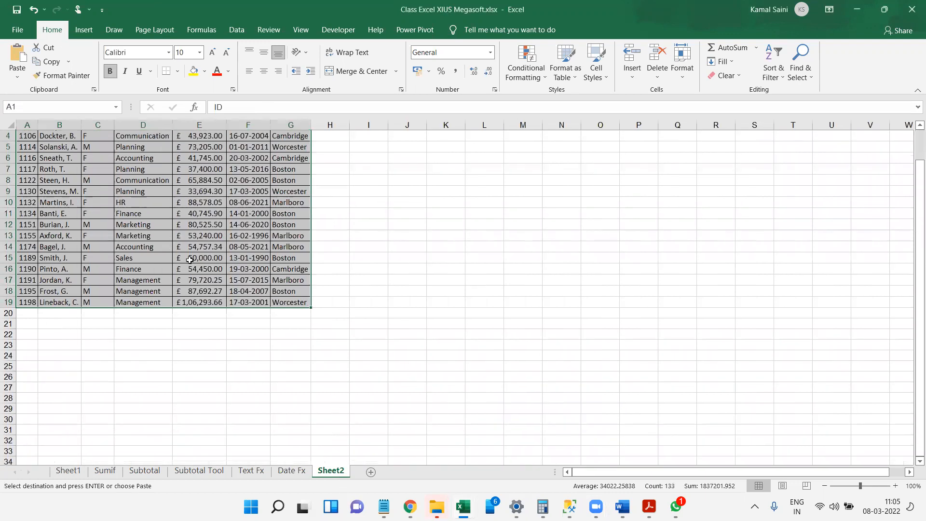
scroll(190, 261, "up", 2)
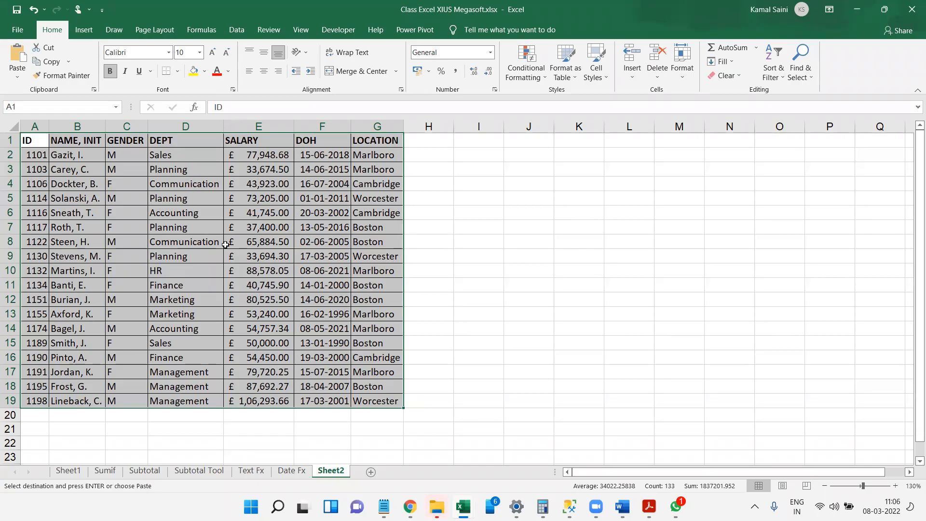
key("alt+Tab")
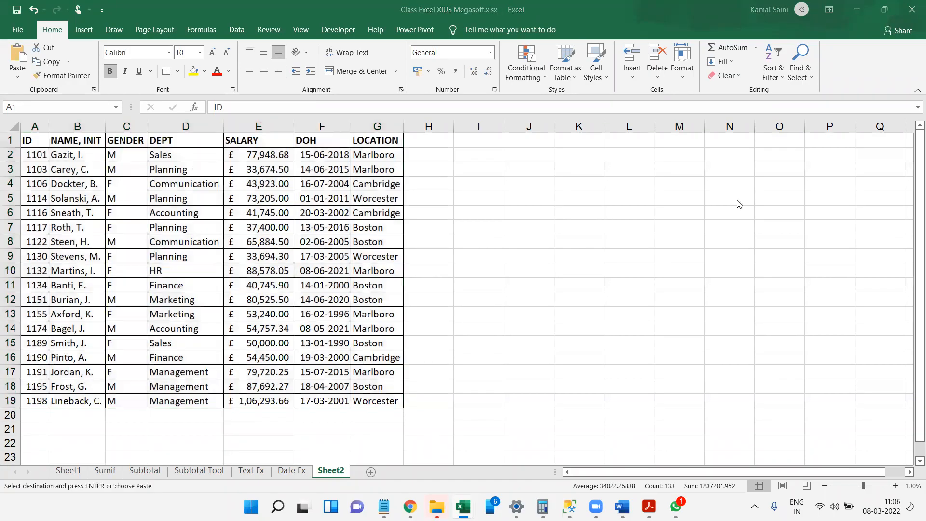
key("alt+Tab")
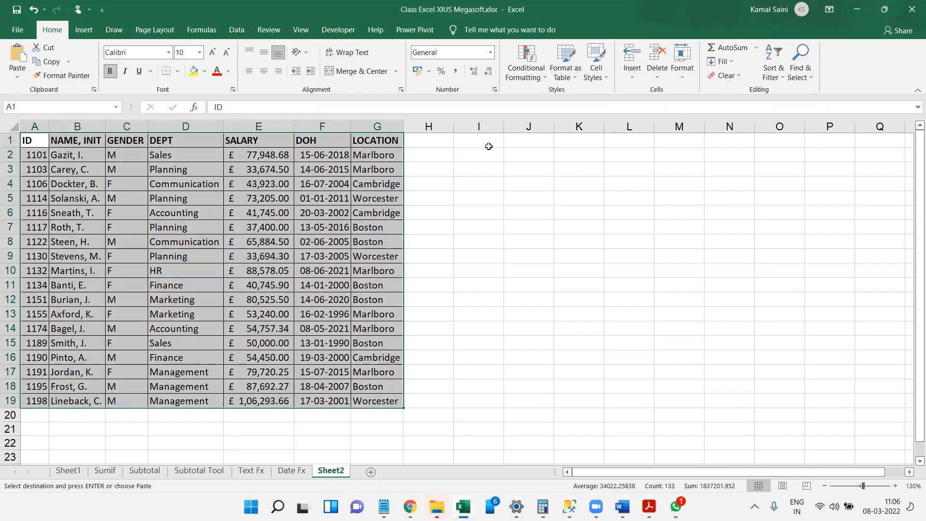
Enter the bold text note "Vlookup(1,2,3,4)" in J1 and move it to I1.
left_click(489, 146)
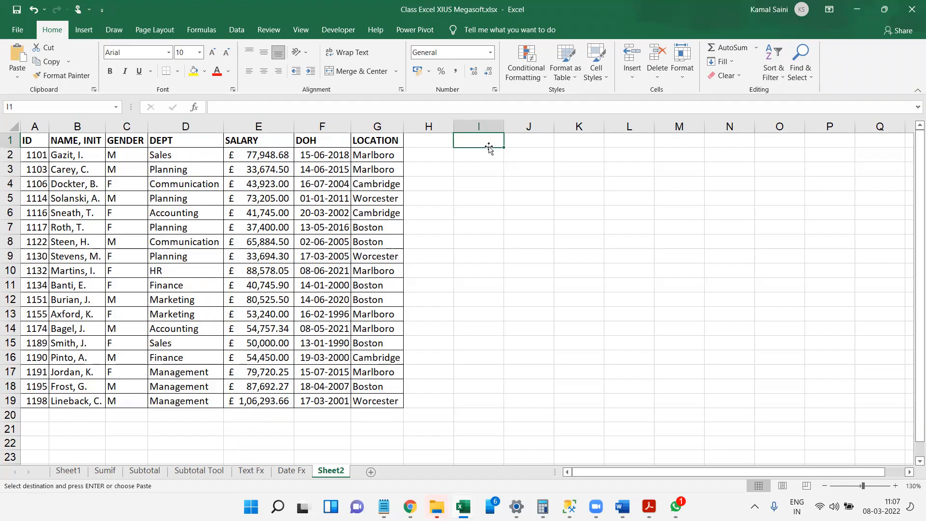
key("Right")
type("Vlookup(1,2,3,4)")
key("ctrl+Return")
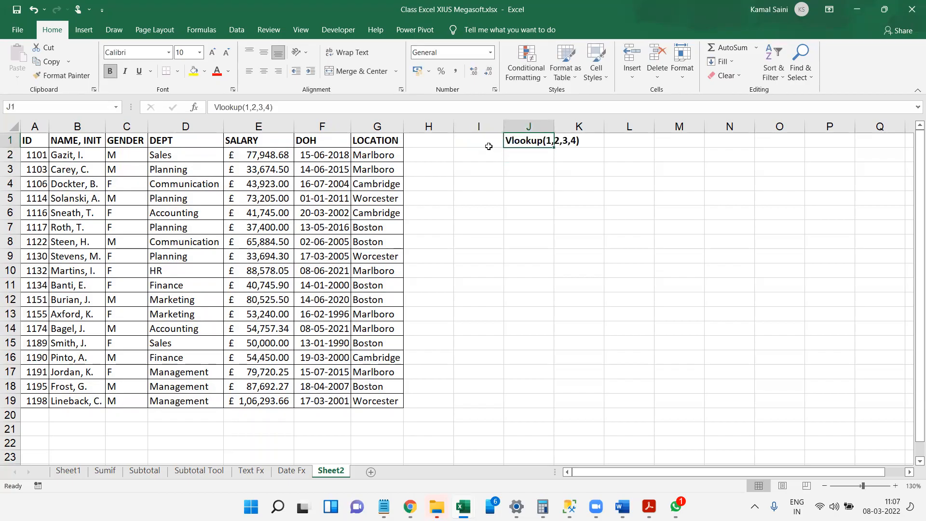
key("ctrl+x")
left_click(489, 146)
key("ctrl+v")
Enter "Vertical" in T1 and "Lookup" in T2.
key("Right")
key("Right")
key("Right")
key("Right")
key("Right")
key("Right")
key("Right")
key("Right")
key("Right")
key("Right")
key("Right")
key("Right")
key("Left")
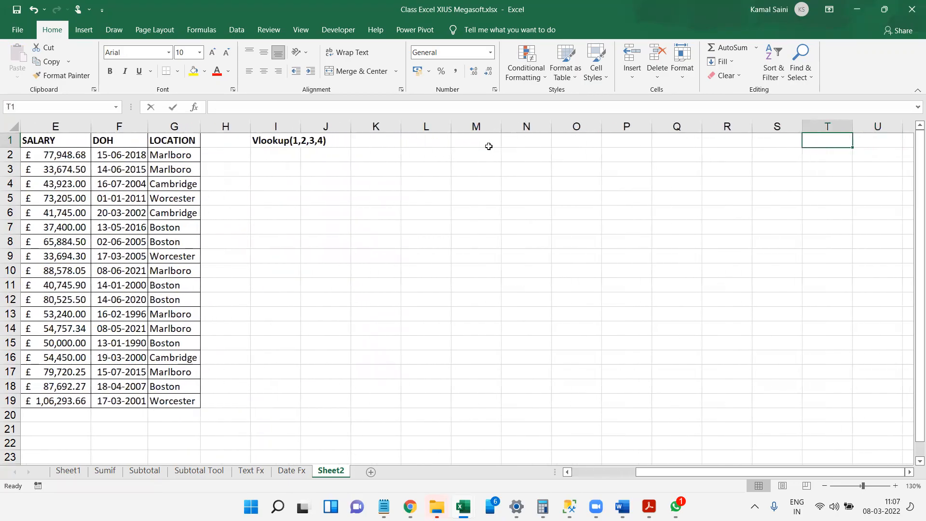
type("Vertical")
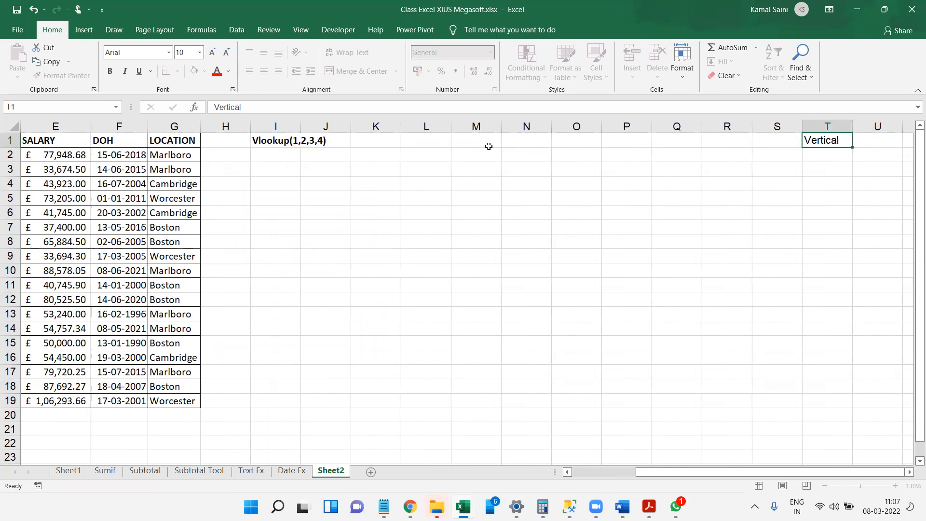
key("Return")
type("Lookup")
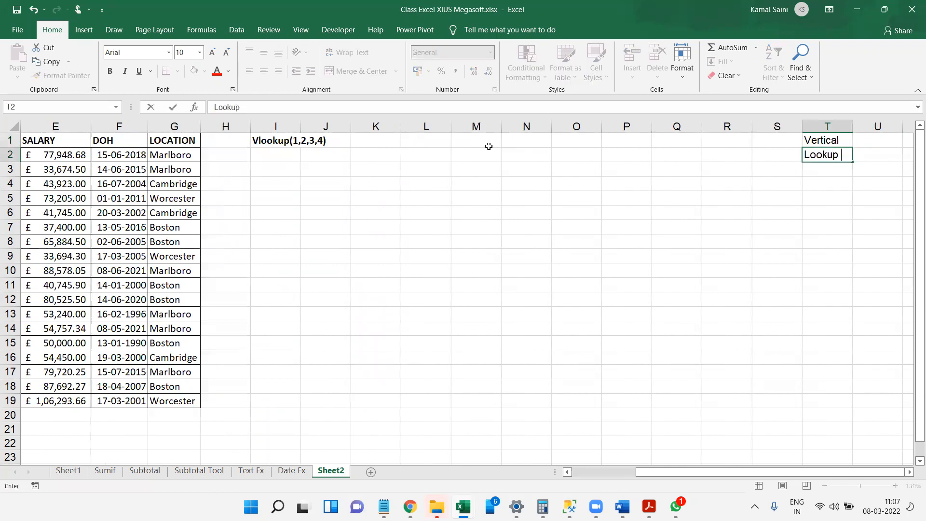
Move the "Lookup" label from T2 to S2.
key("Up")
key("Left")
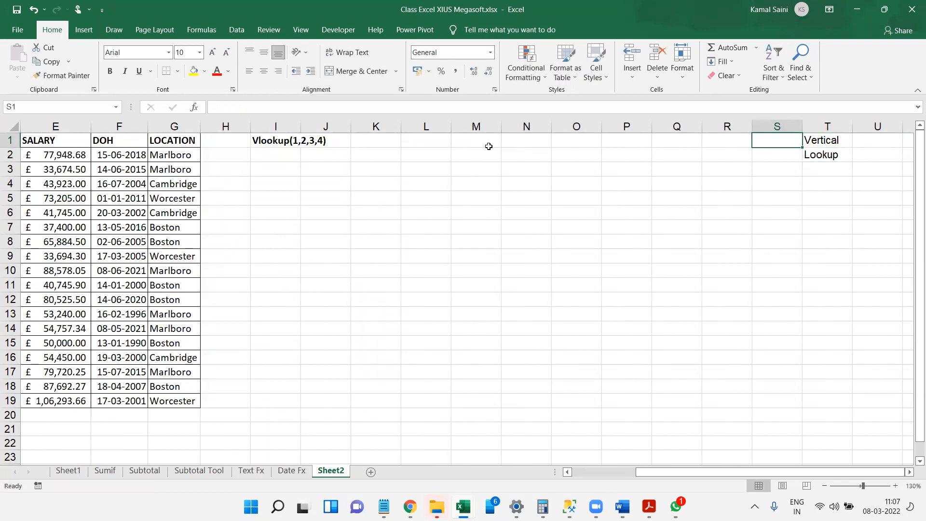
key("Right")
key("Left")
key("Down")
key("Right")
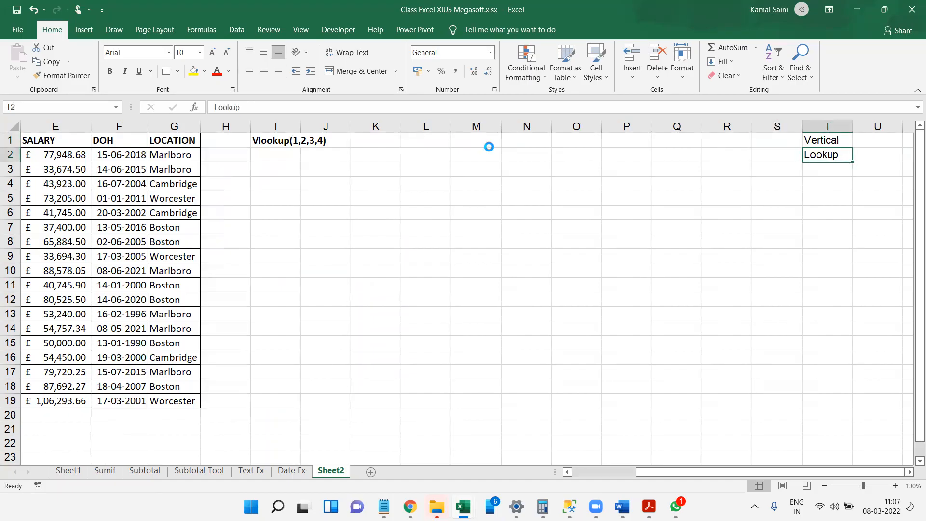
key("ctrl+x")
key("Left")
key("ctrl+v")
Enter "V" in S1 beside Vertical and "Search" in T2 beside Lookup.
key("Up")
type("V")
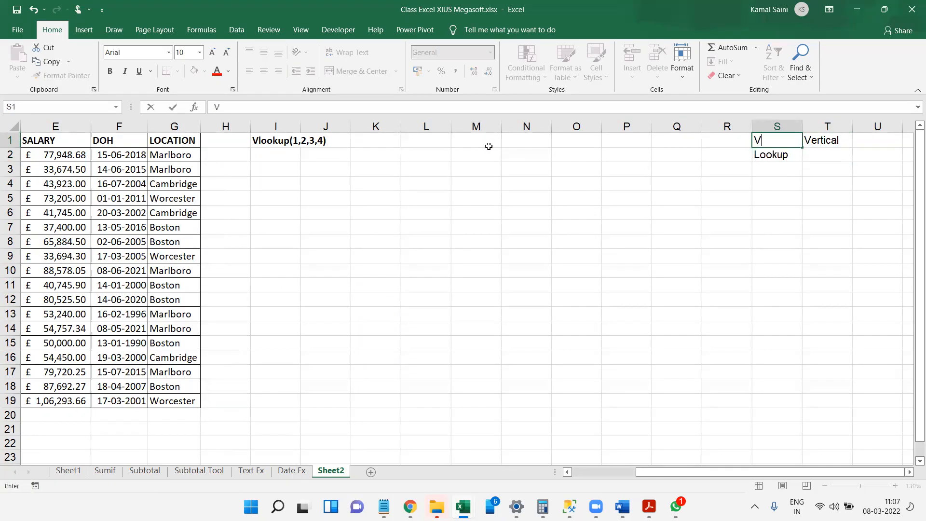
key("Right")
key("Down")
type("Search")
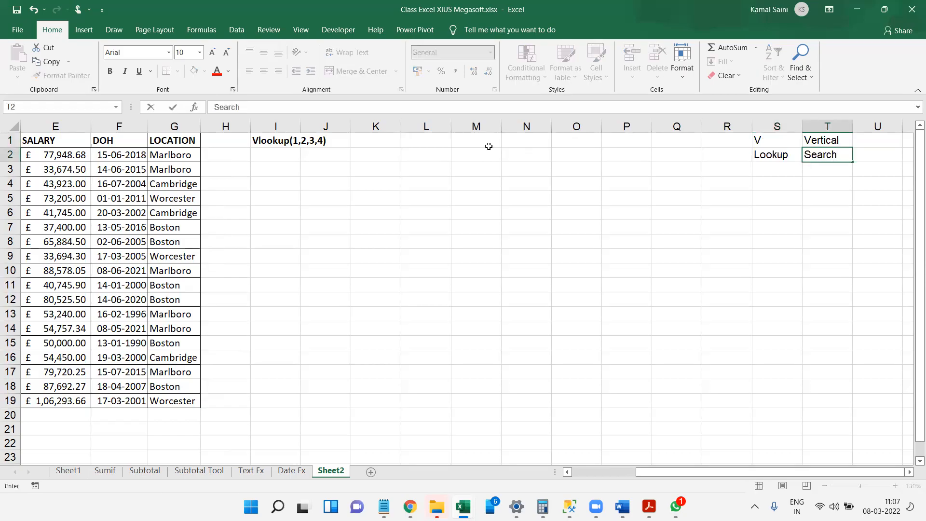
key("Down")
key("Left")
Return to the employee table and examine its ID column.
key("ctrl+Left")
key("ctrl+Left")
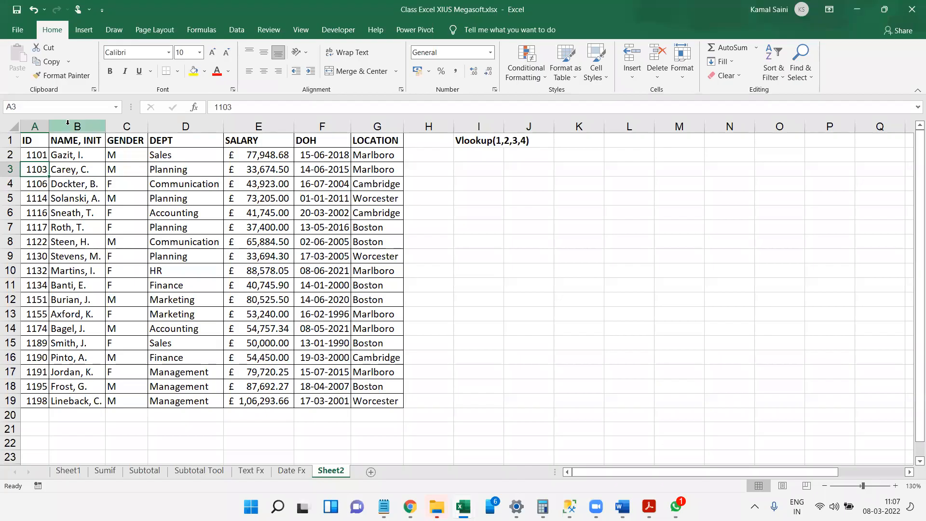
left_click(31, 122)
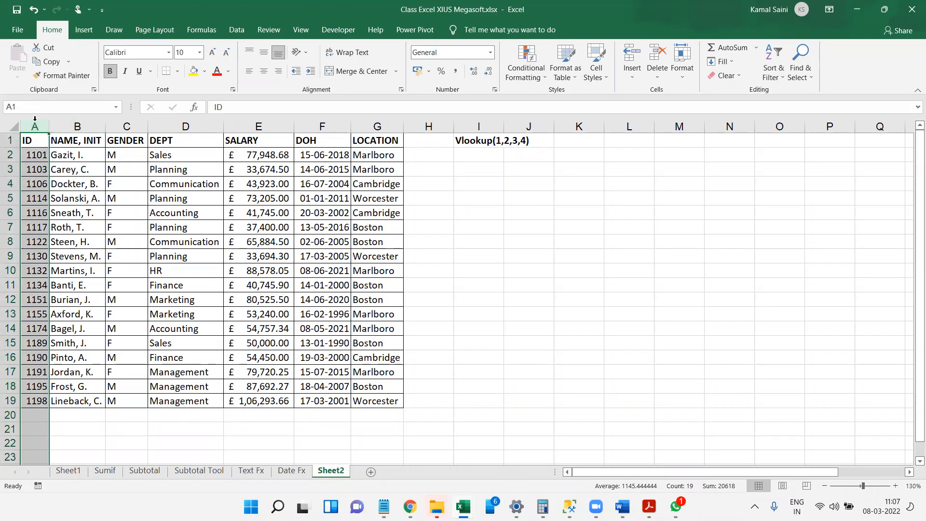
left_click(39, 322)
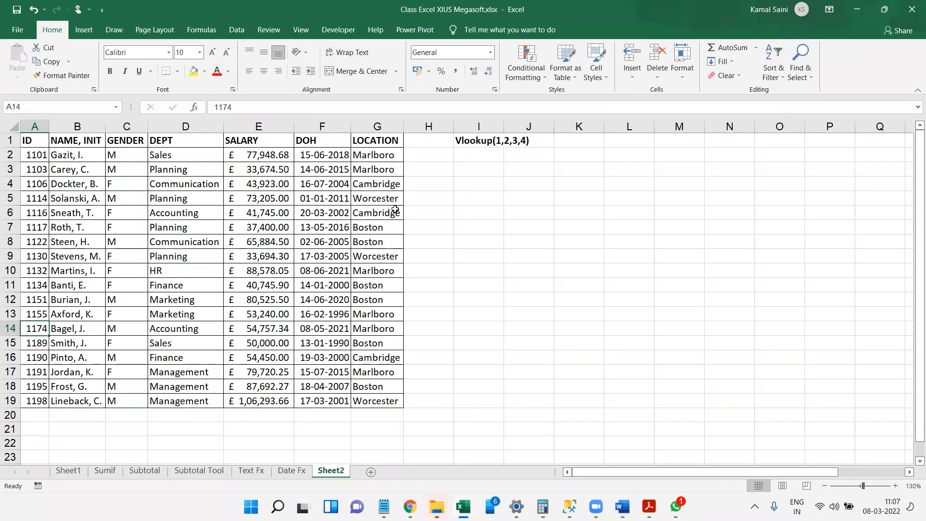
Number the four VLOOKUP arguments 1, 2, 3 and 4 in cells I2 to I5.
left_click(498, 154)
type("1")
key("Return")
type("2")
key("Return")
type("3")
key("Return")
type("4")
Label argument 1 "Lookup Value" in J2 and argument 2 "Table Array" in J3.
key("Tab")
key("Up")
key("Up")
key("Up")
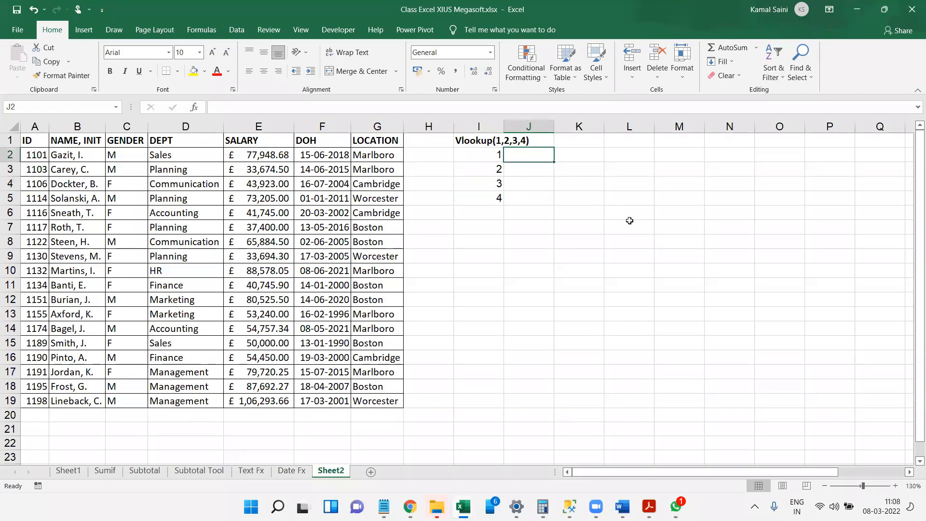
type("Look")
key("BackSpace")
key("BackSpace")
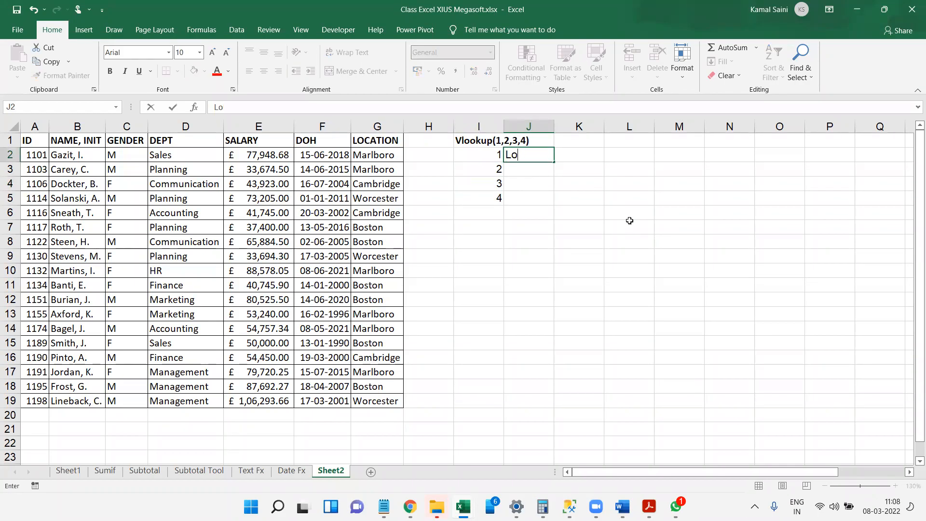
type("okup Value")
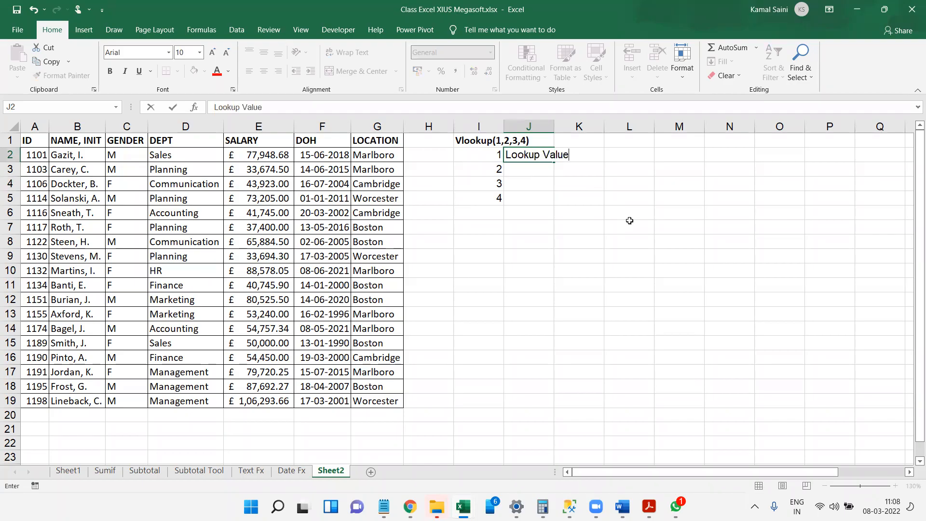
key("Return")
type("Table Arr")
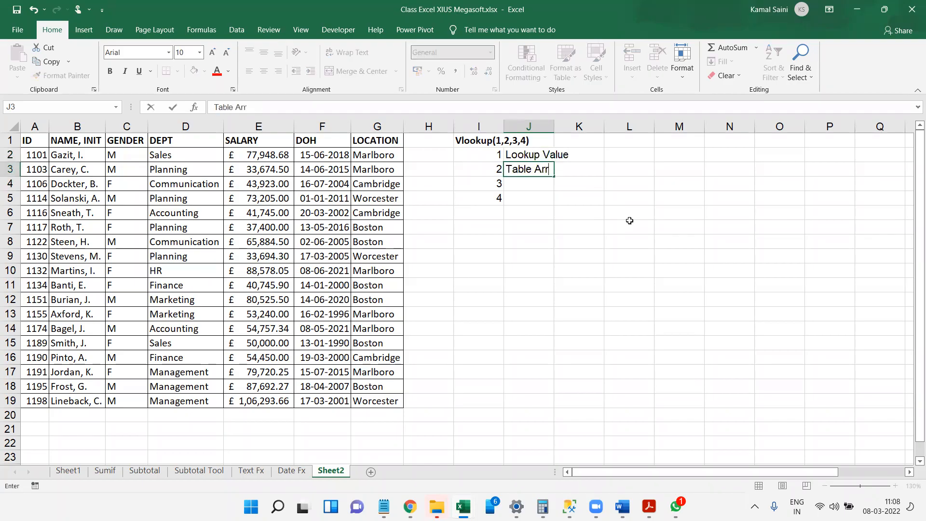
type("ay")
key("Return")
Label argument 3 "Col Index Num" in J4 and argument 4 "Match Type" in J5.
type("CO")
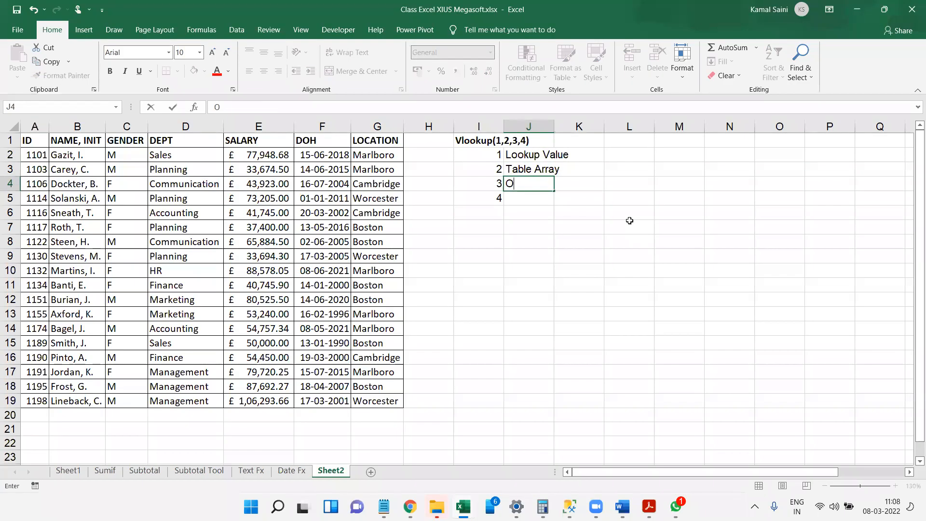
type("l INdex Num")
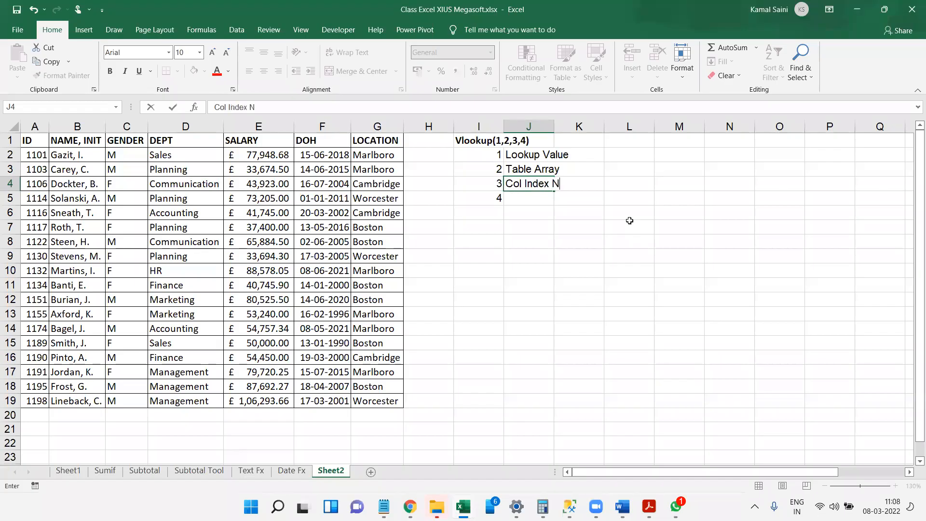
key("Return")
type("Match Tyoe")
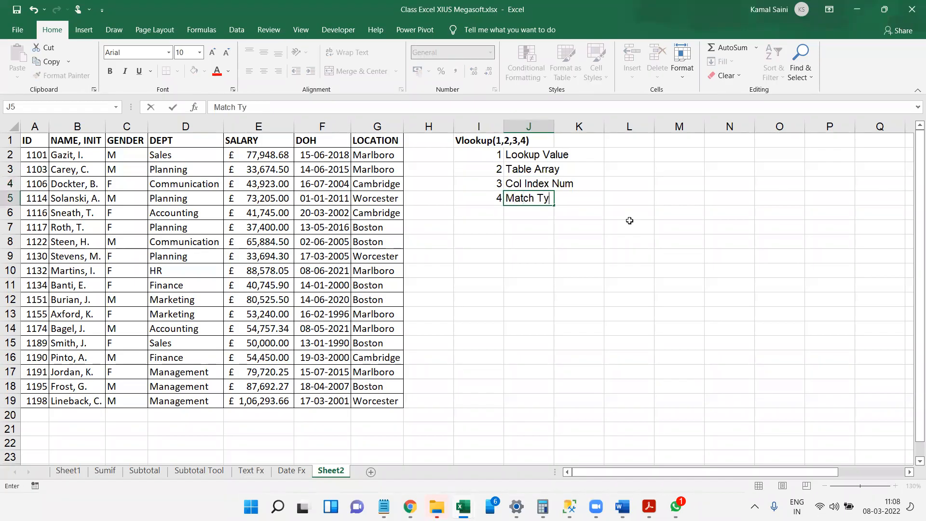
key("Return")
key("Left")
key("BackSpace")
type("p")
key("Return")
Enter the header "ID" in J9 and the employee ID from row 7 of the table in J10.
key("Down")
key("Down")
key("Down")
key("Down")
key("Up")
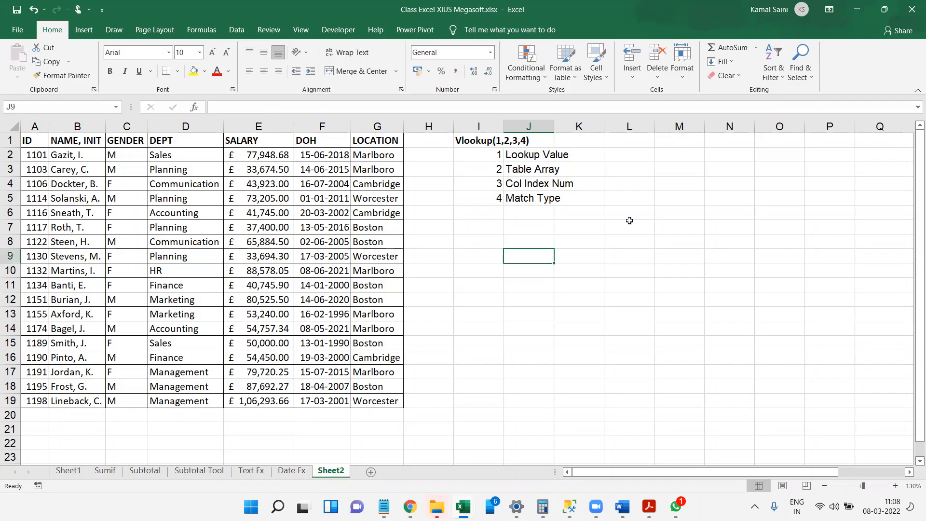
type("ID")
key("Return")
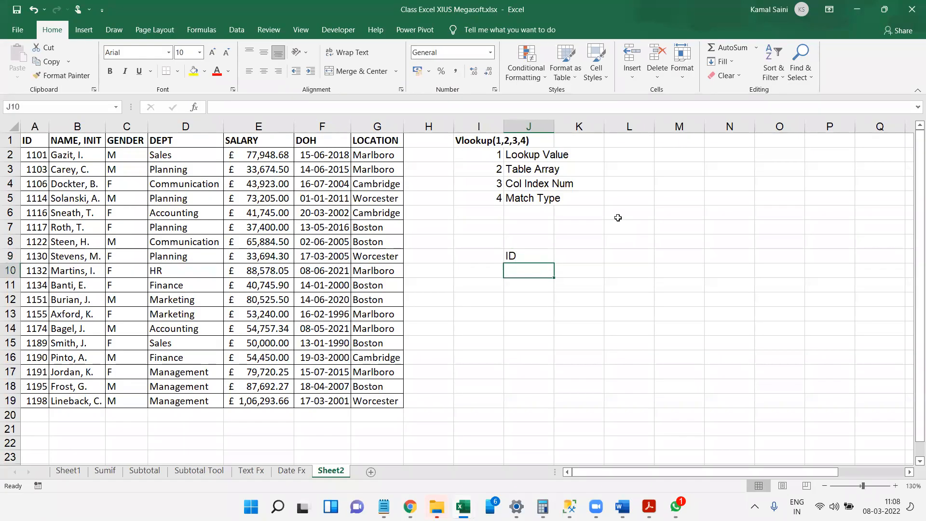
type("11")
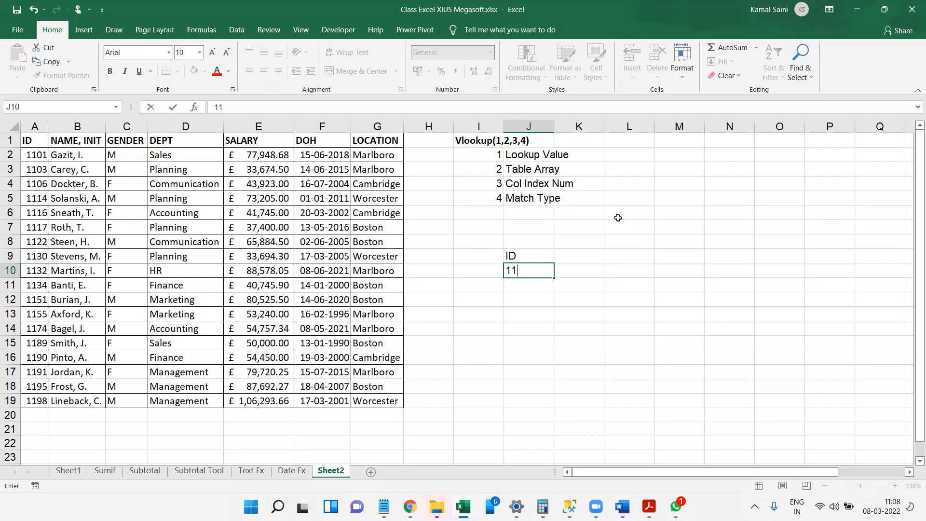
type("1")
left_click(618, 217)
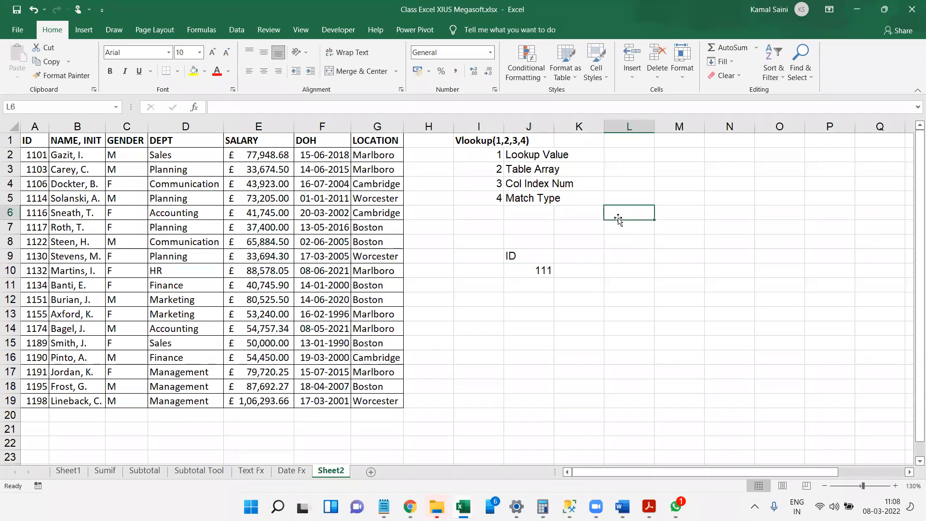
double_click(550, 271)
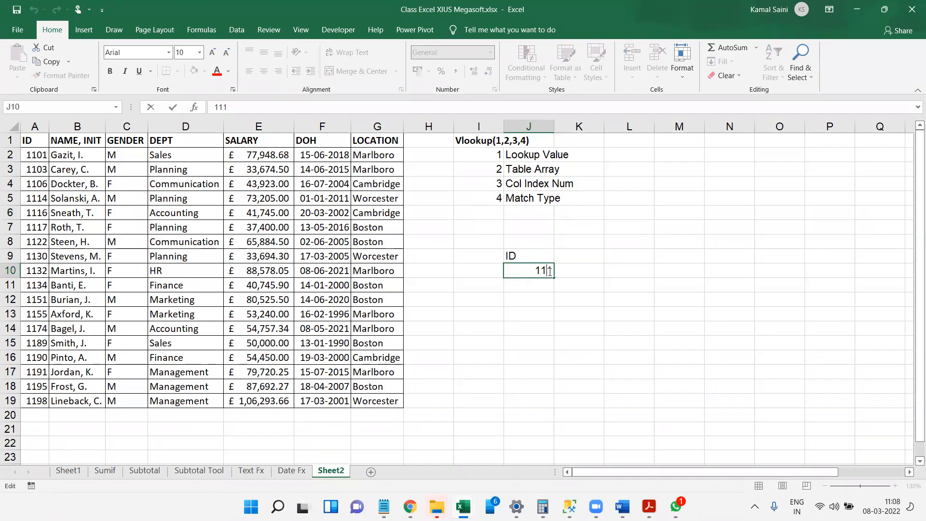
type("7")
left_click(579, 256)
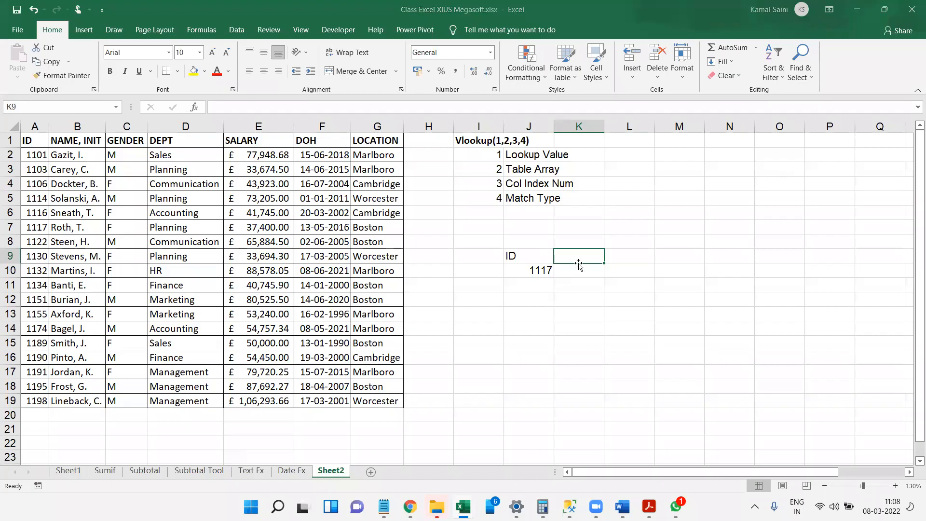
Enter the header "Location" in K9 beside the ID header.
left_click(272, 53)
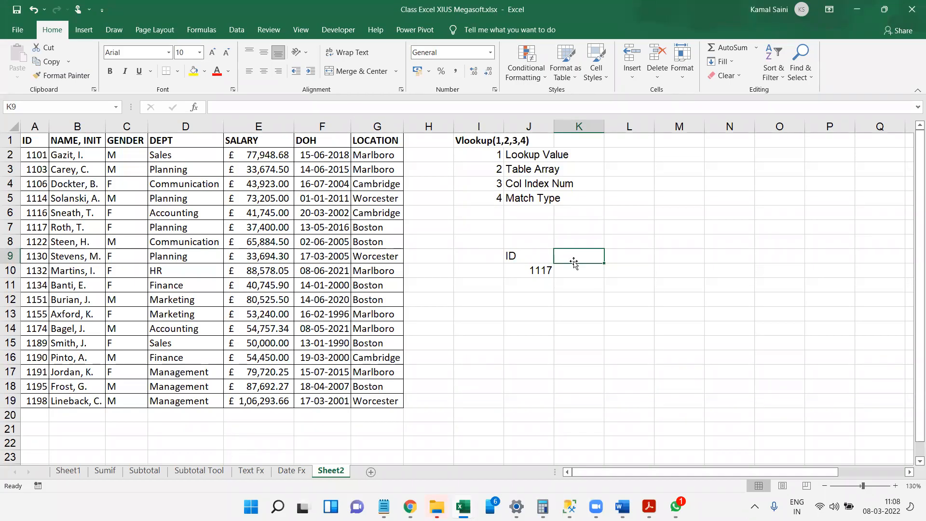
type("LOcation")
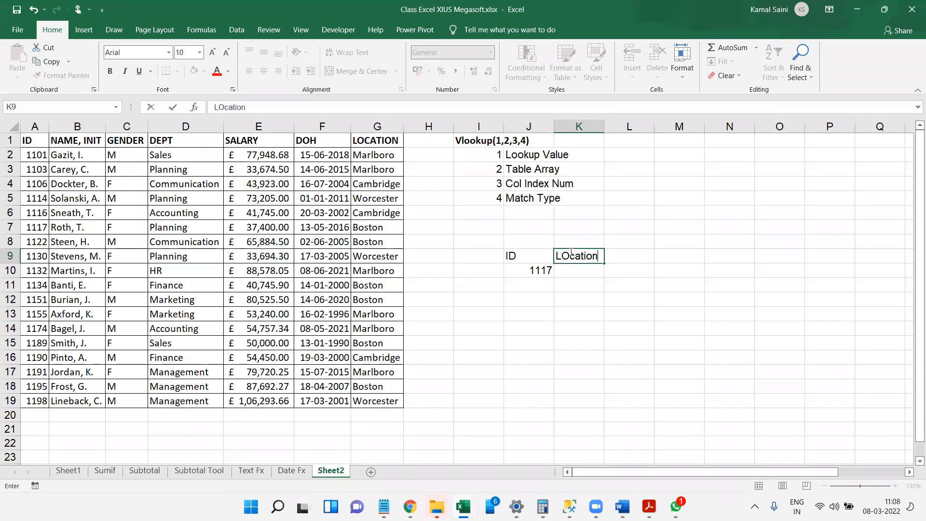
key("Return")
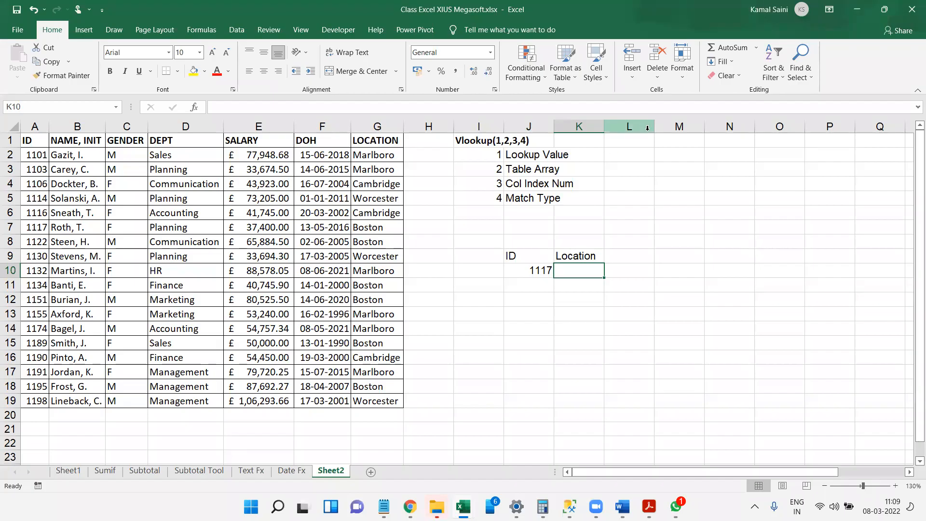
Widen column J to fit its labels and enter the heading "3 W's of Search" in L1.
left_click(625, 140)
left_click_drag(555, 127, 577, 127)
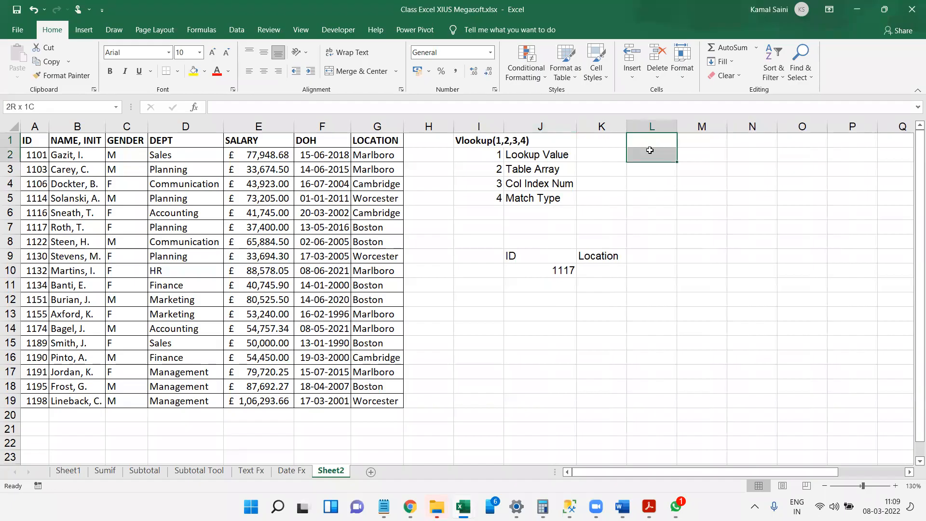
type("3")
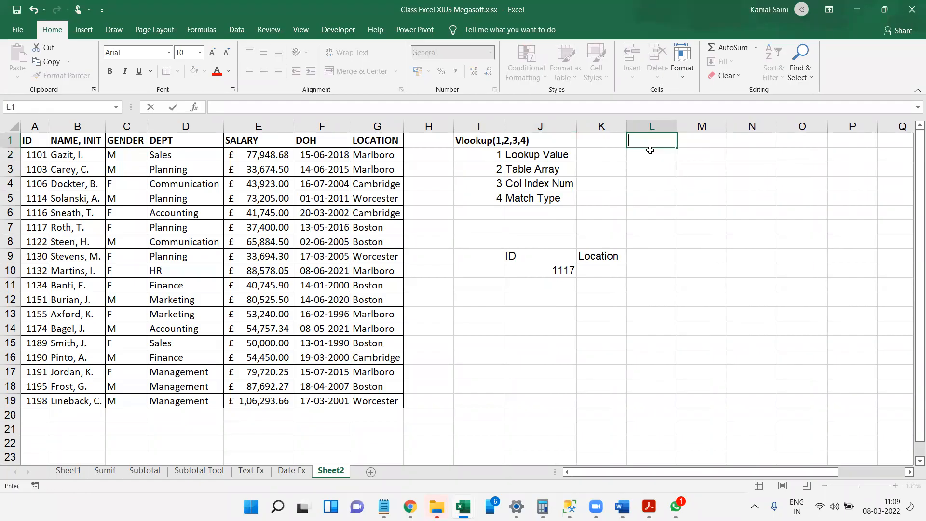
type(" W's of Search")
key("Return")
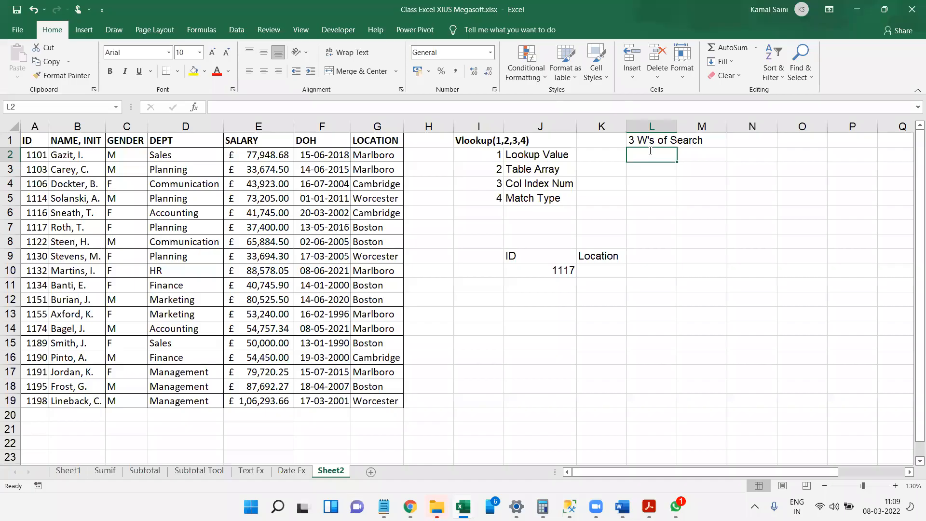
List "What", "Where" and "Which" in L2 to L4 under the search heading.
type("What")
key("Return")
type("Where")
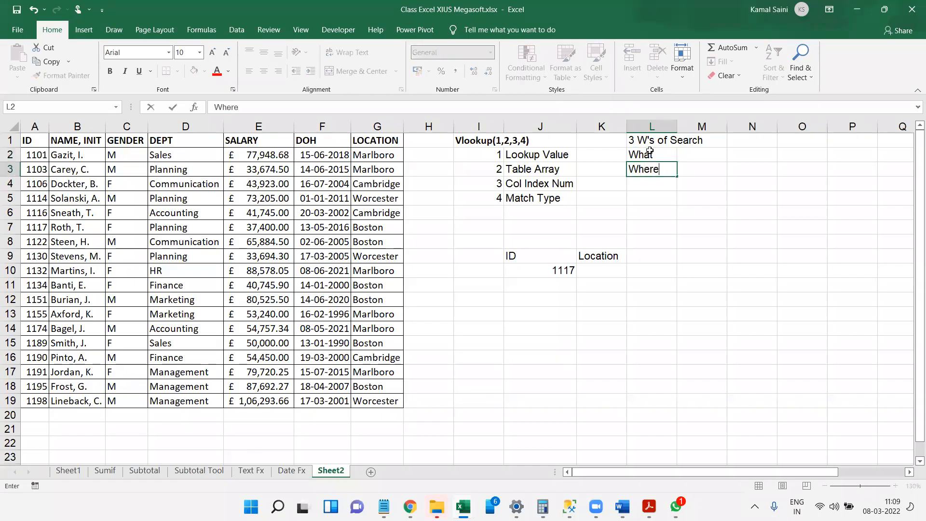
key("Return")
type("W")
key("BackSpace")
type("Which")
key("Return")
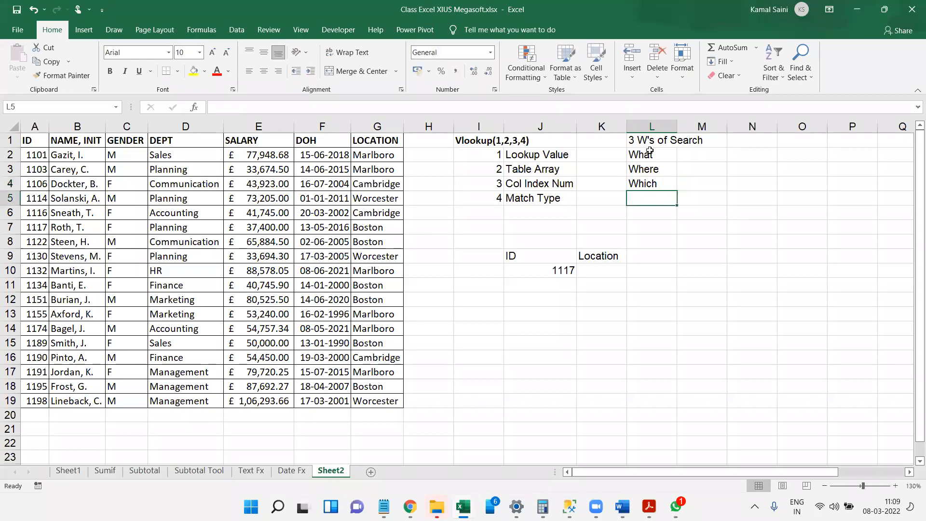
Make the "3 W's of Search" heading in L1 bold.
key("Up")
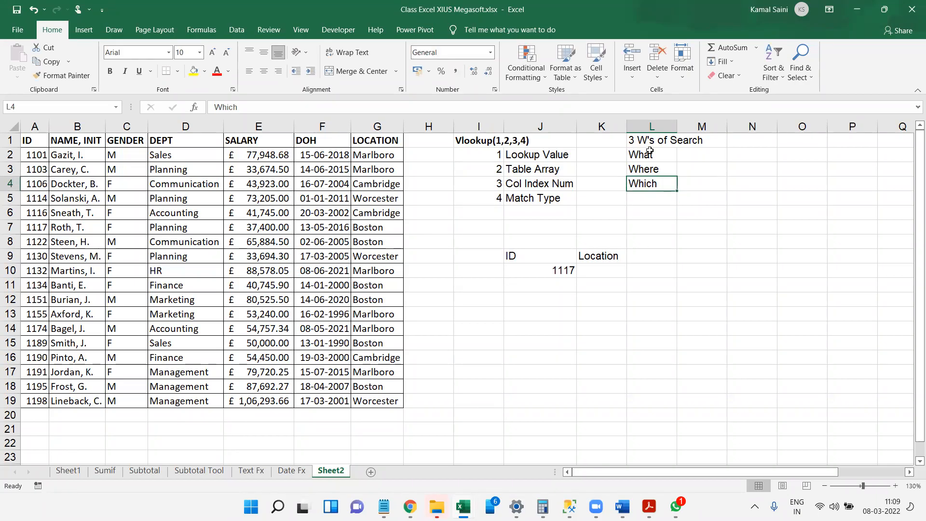
key("ctrl+b")
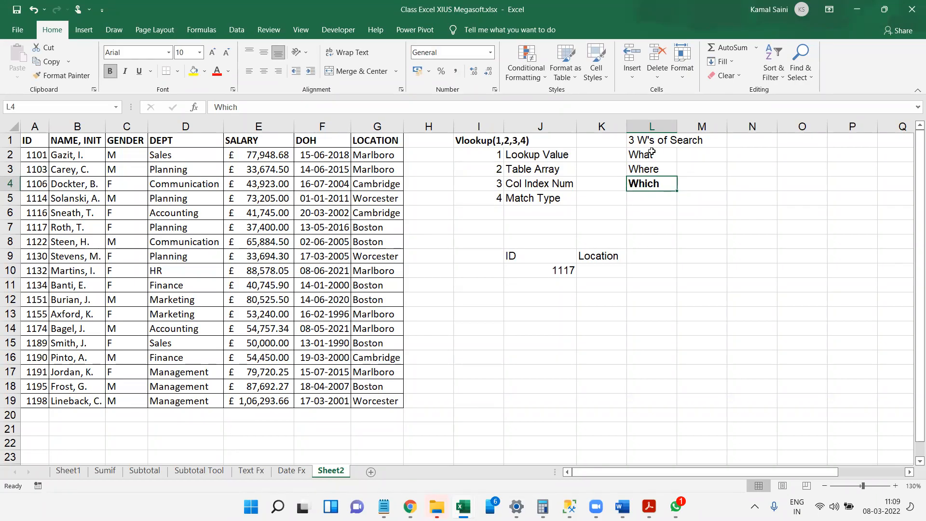
key("ctrl+b")
key("Up")
key("Up")
key("Up")
key("ctrl+b")
Make the ID and Location headers in J9:K9 bold.
key("Down")
key("Down")
key("Down")
key("Down")
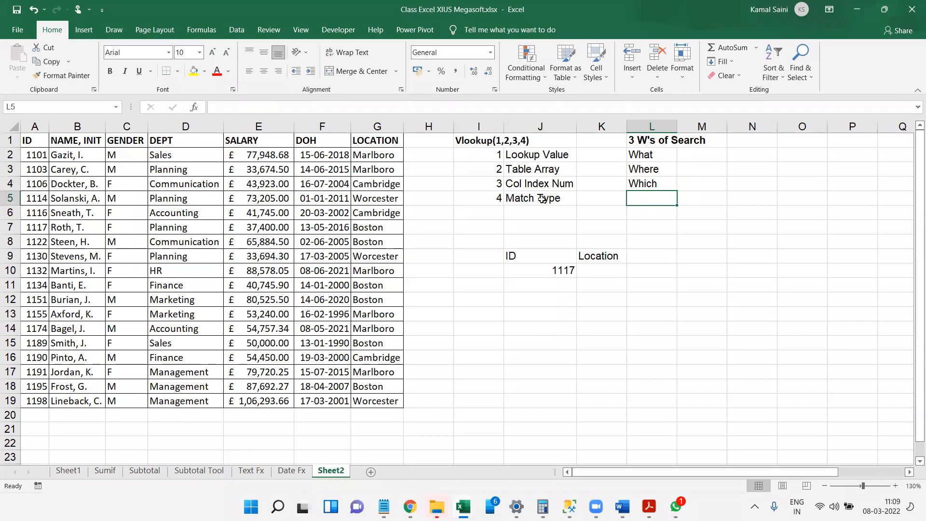
left_click_drag(545, 254, 602, 259)
key("ctrl+b")
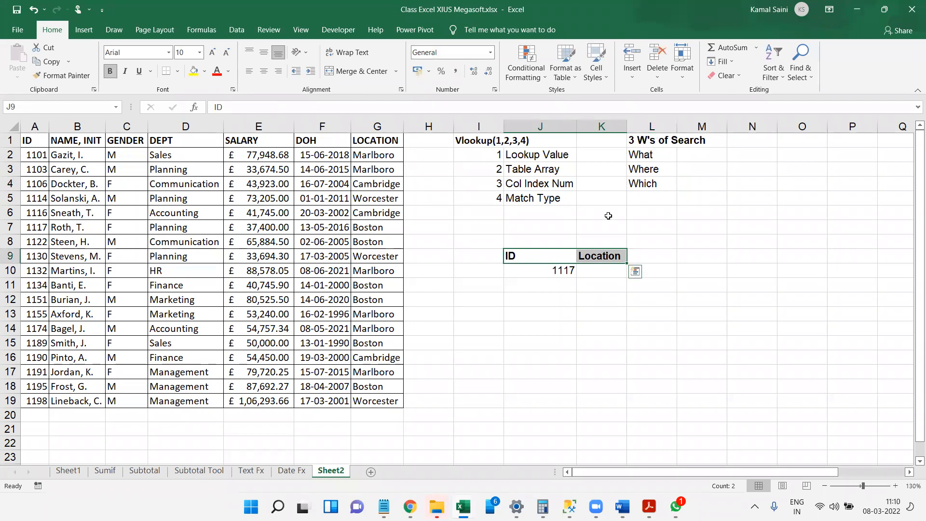
Explain "What" by entering "What is the given Value" in M2.
left_click(694, 158)
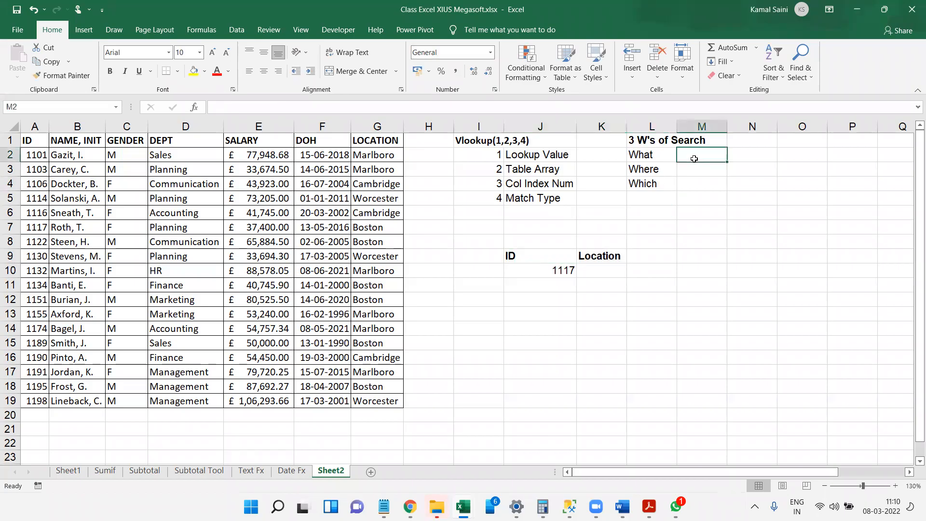
type("Eh")
key("BackSpace")
key("BackSpace")
type("Wha ts")
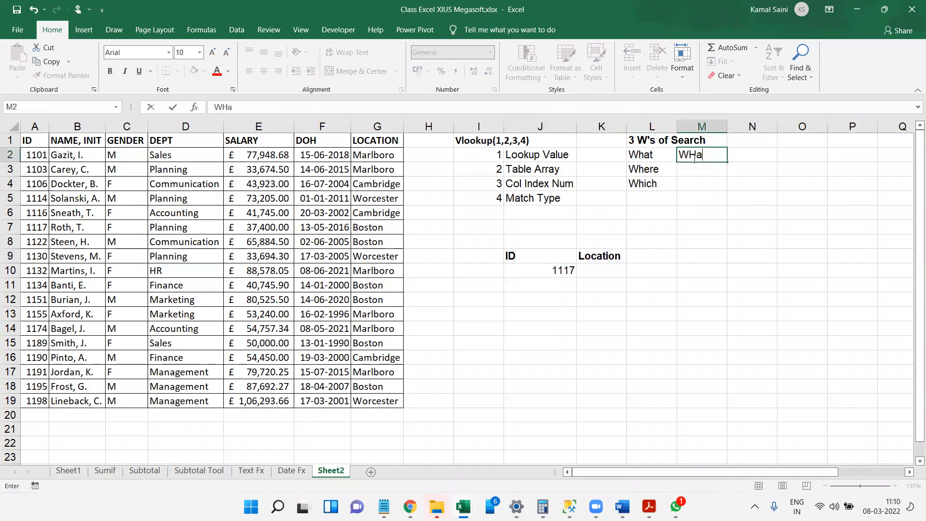
key("BackSpace")
key("BackSpace")
key("BackSpace")
type("t is the gi")
type("veb")
key("BackSpace")
key("BackSpace")
type("en Valie")
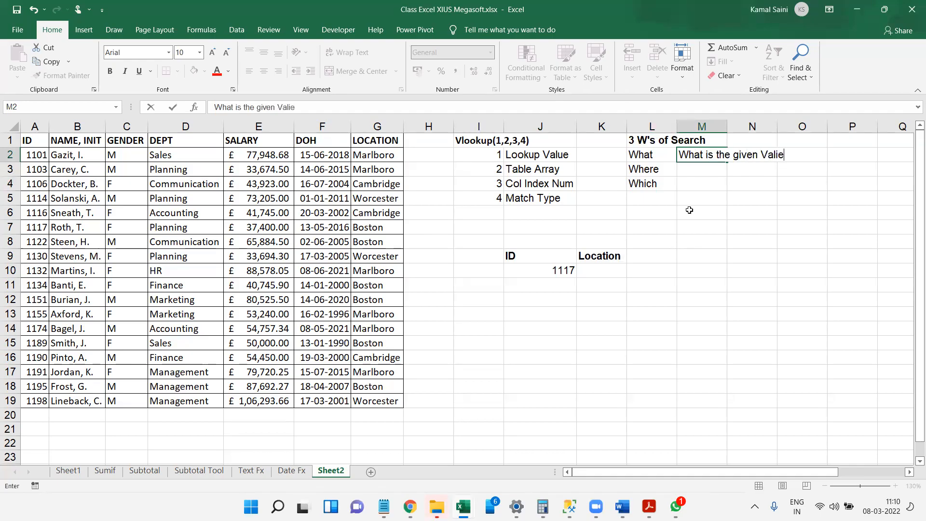
key("F2")
key("Left")
key("BackSpace")
type("u")
key("Return")
Enter the employee ID from J10 in K2 as the example for Lookup Value.
key("Left")
key("Left")
key("Up")
type("1117")
key("Return")
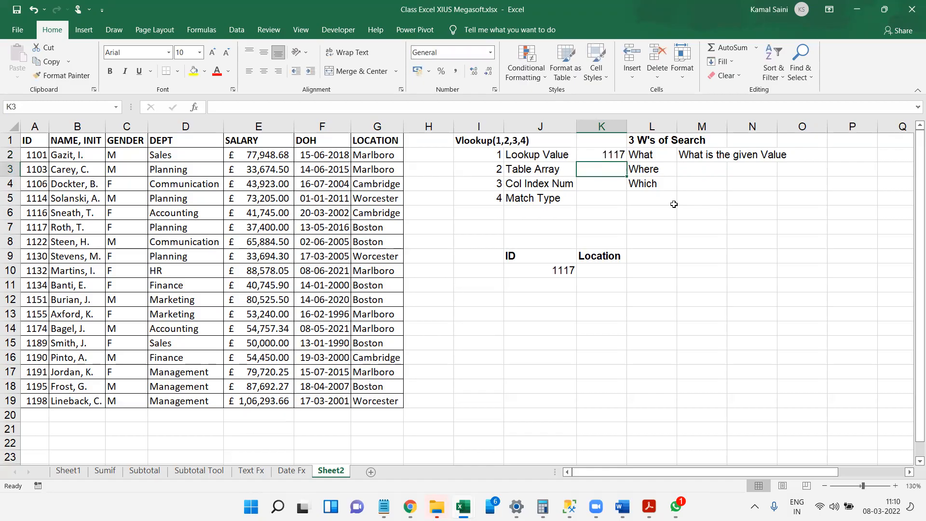
Explain "Where" by entering "Where the search to be performed" in M3.
key("Right")
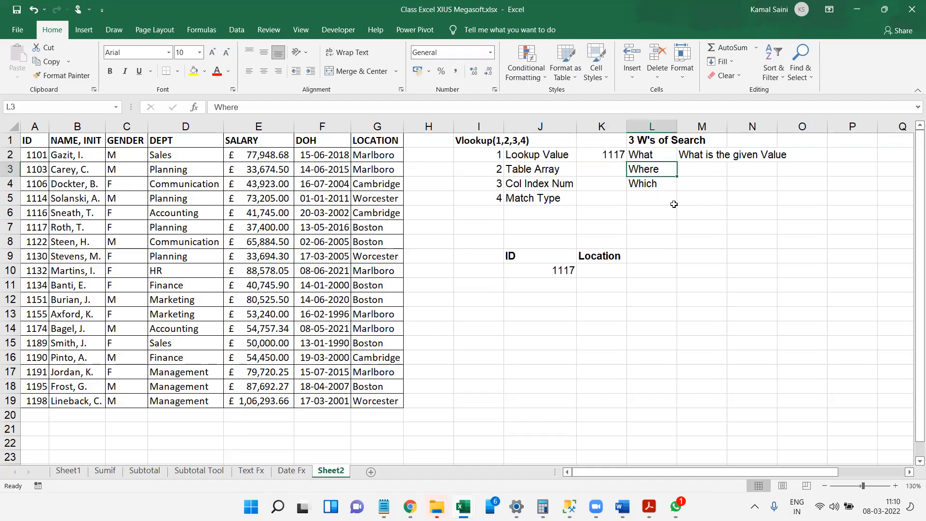
key("Right")
type("Where the ")
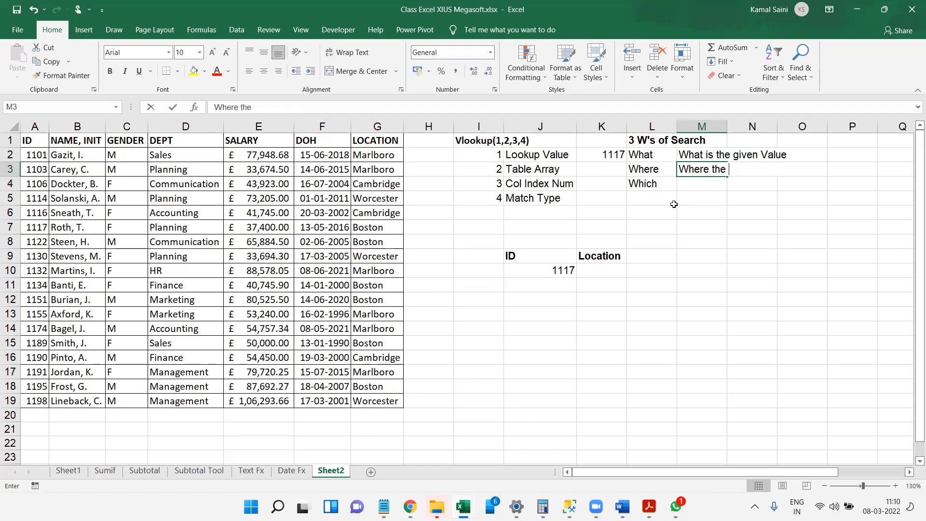
type("search to be ")
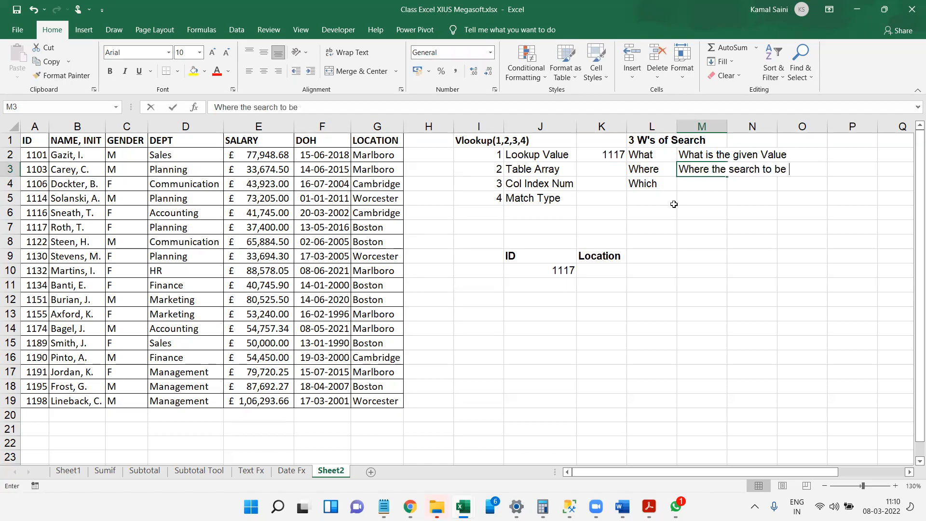
type("performed")
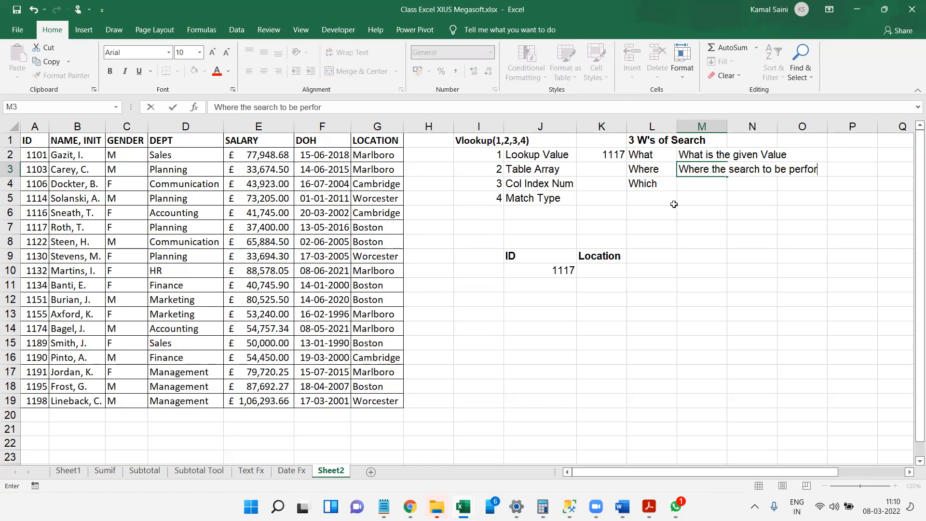
key("Return")
Enter "Whole Table" in K3 beside Table Array and autofit column K to that text.
key("Left")
key("Left")
key("Up")
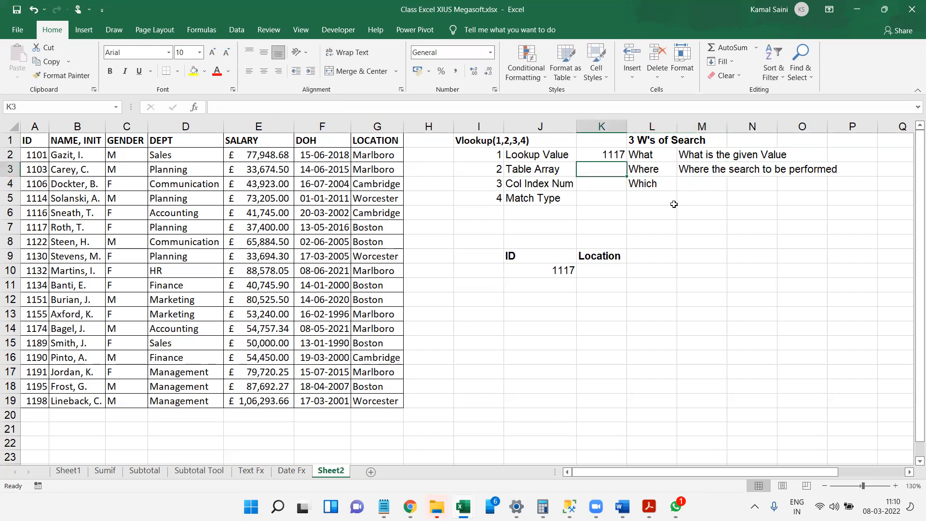
type("Whole T")
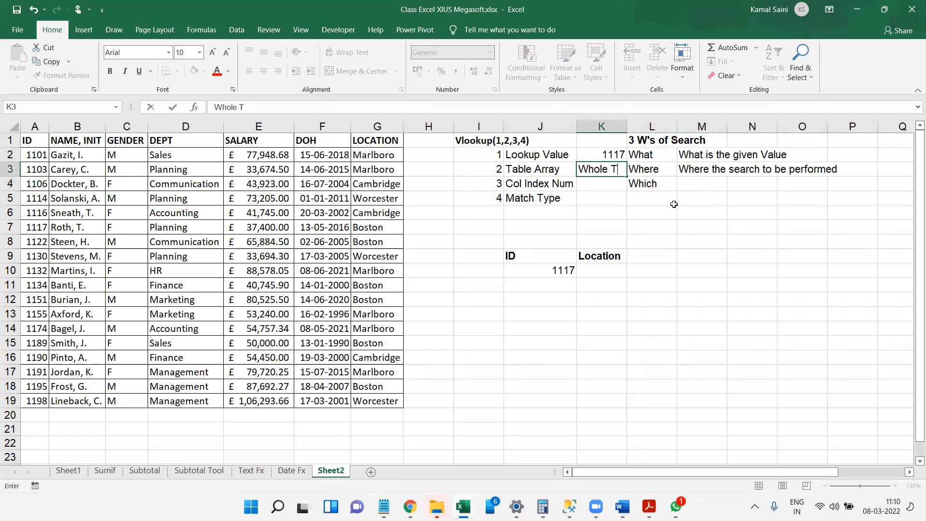
type("able")
key("Return")
key("Up")
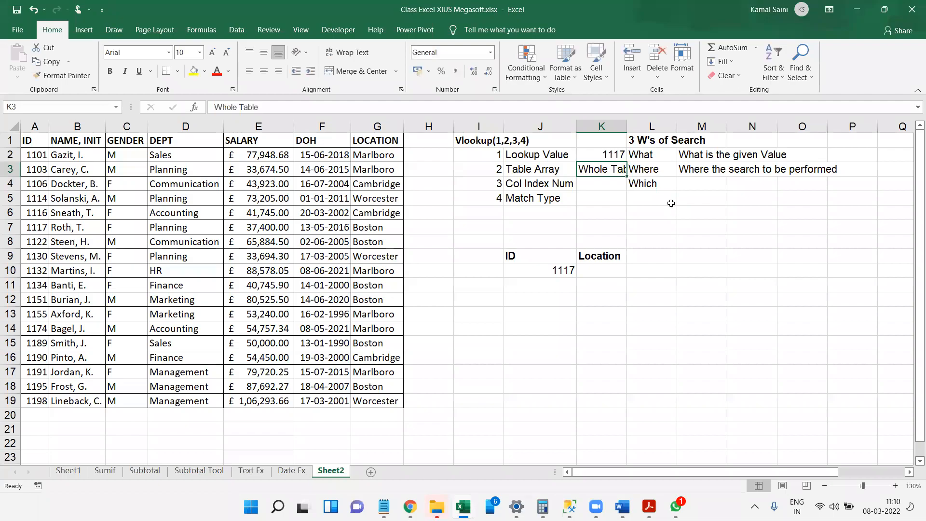
key("alt+o")
key("c")
key("a")
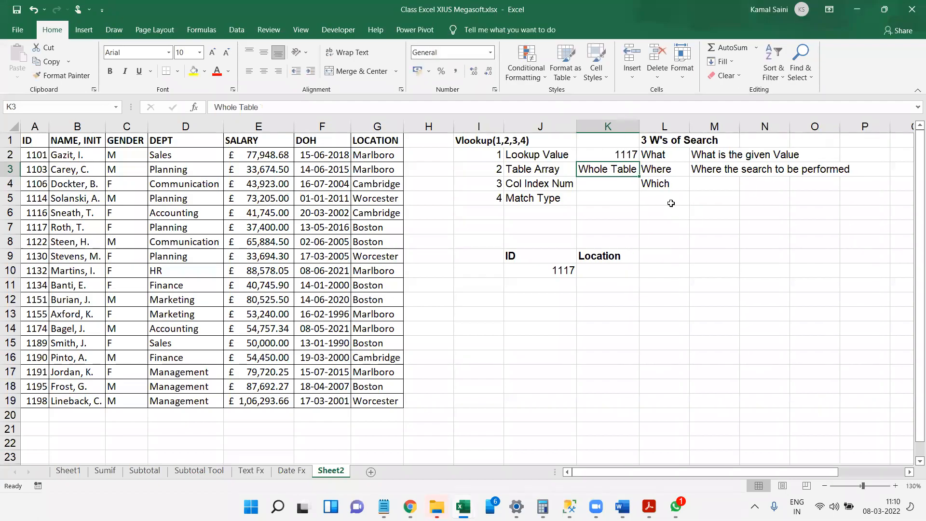
Explain "Which" by entering "Which column we need as output" in M4.
key("Right")
key("Right")
key("Down")
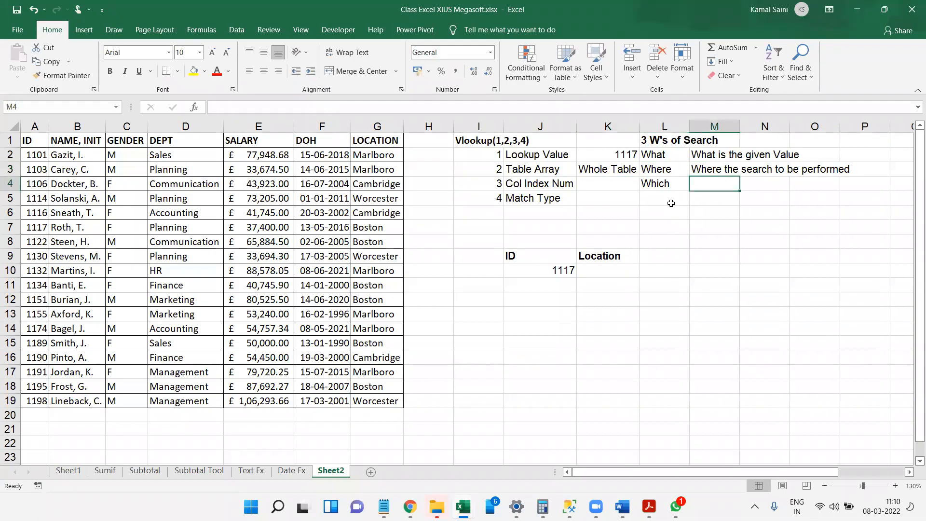
type("Wji")
key("BackSpace")
key("BackSpace")
type("h")
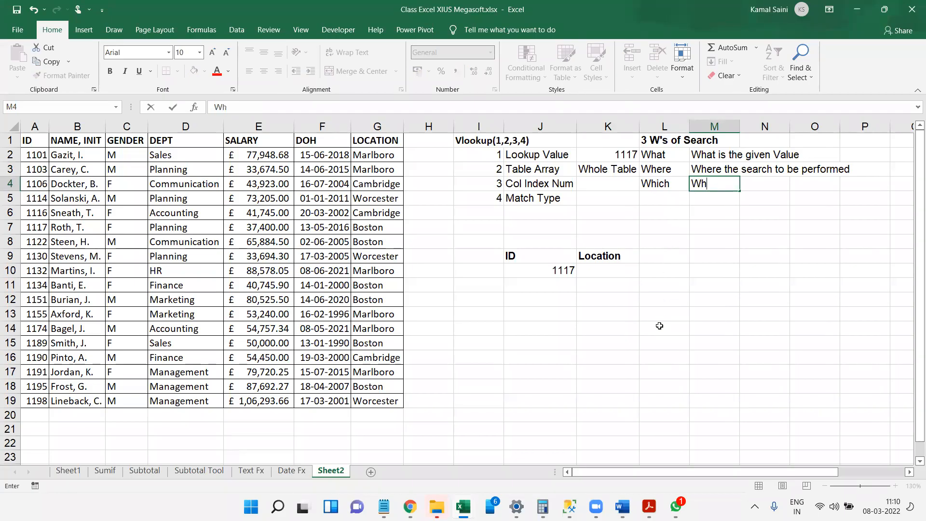
type("ich column we need as outpi")
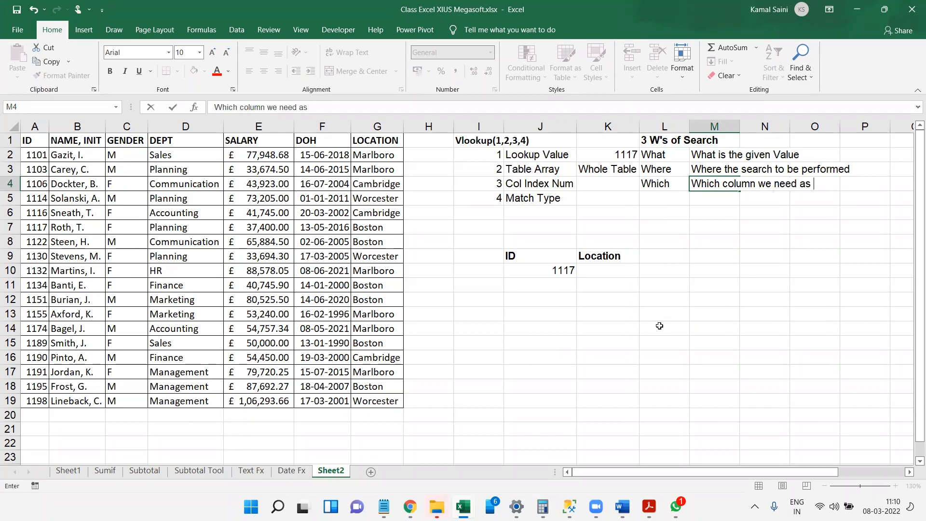
key("BackSpace")
type("ut")
key("Return")
Count the table columns across to LOCATION and enter its column index number, 7, in K4.
key("Left")
key("Up")
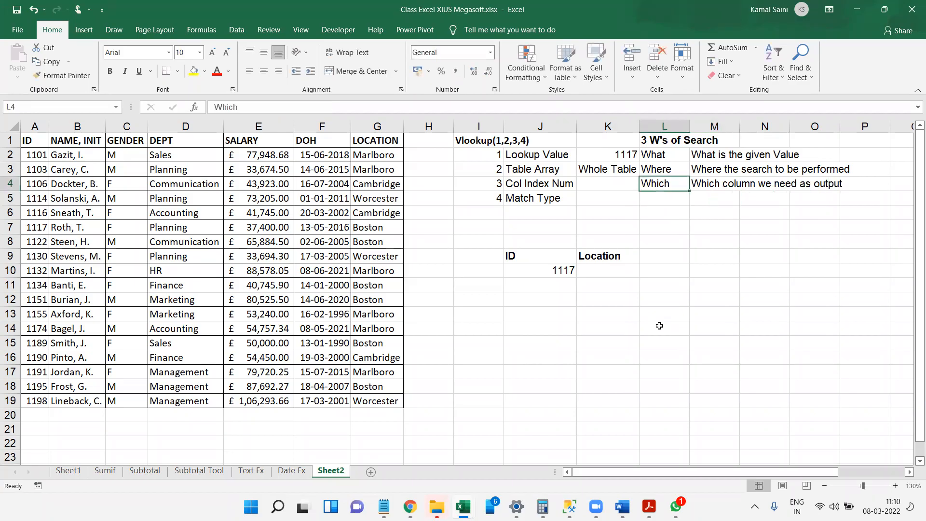
key("Left")
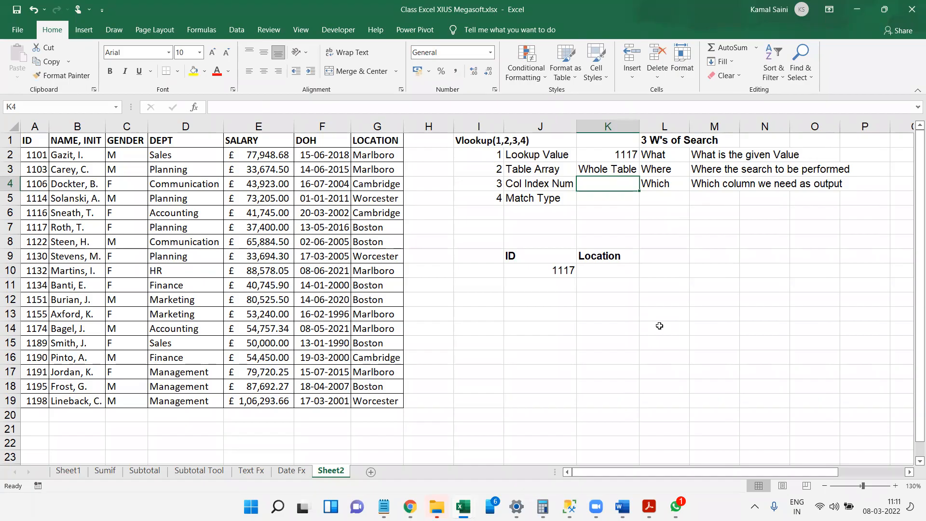
left_click(461, 90)
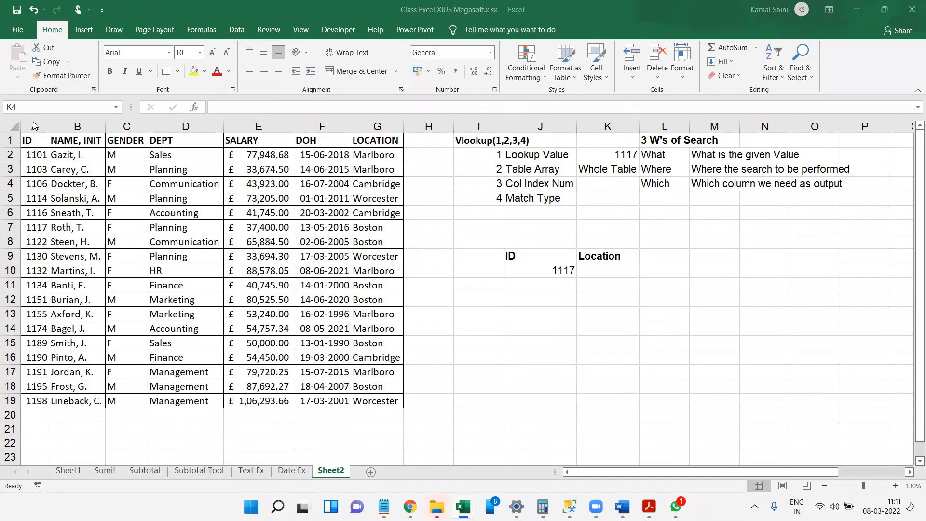
left_click_drag(77, 127, 143, 123)
left_click(144, 123)
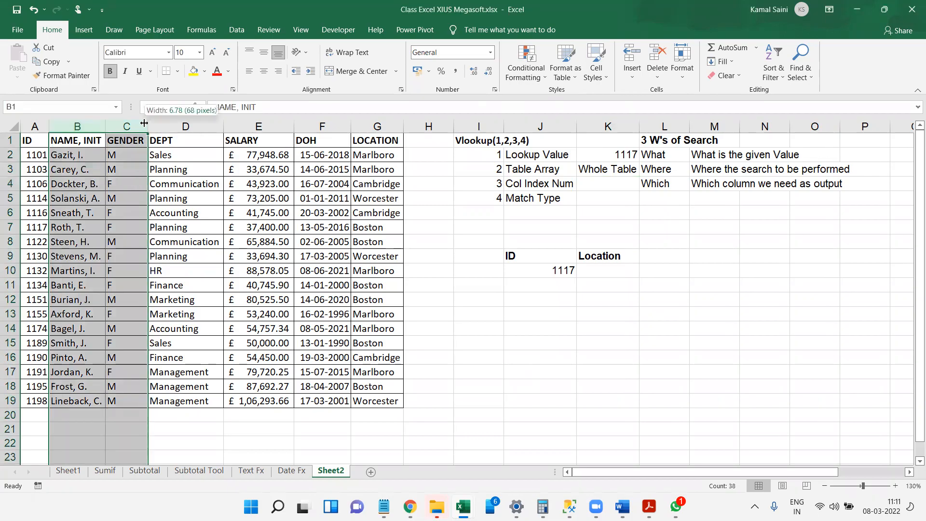
left_click(130, 125)
left_click(187, 125)
left_click(251, 124)
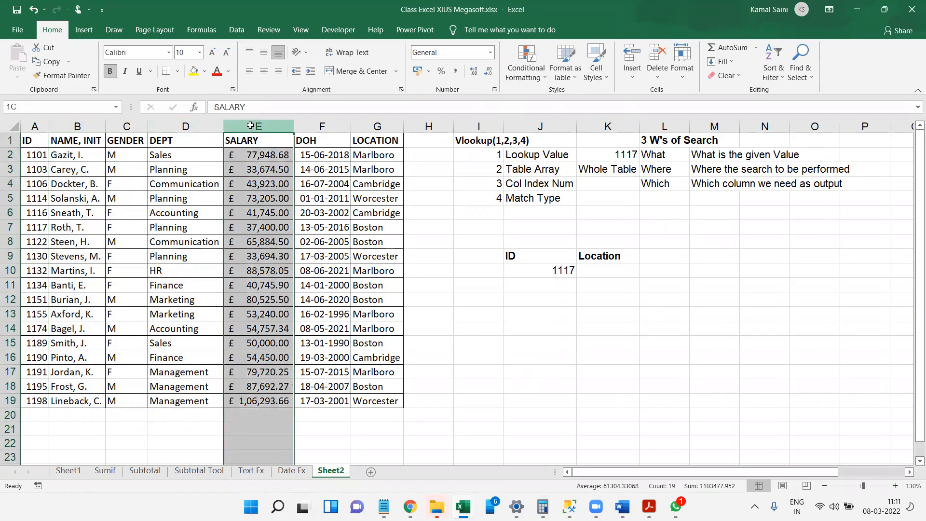
left_click(318, 124)
left_click(385, 121)
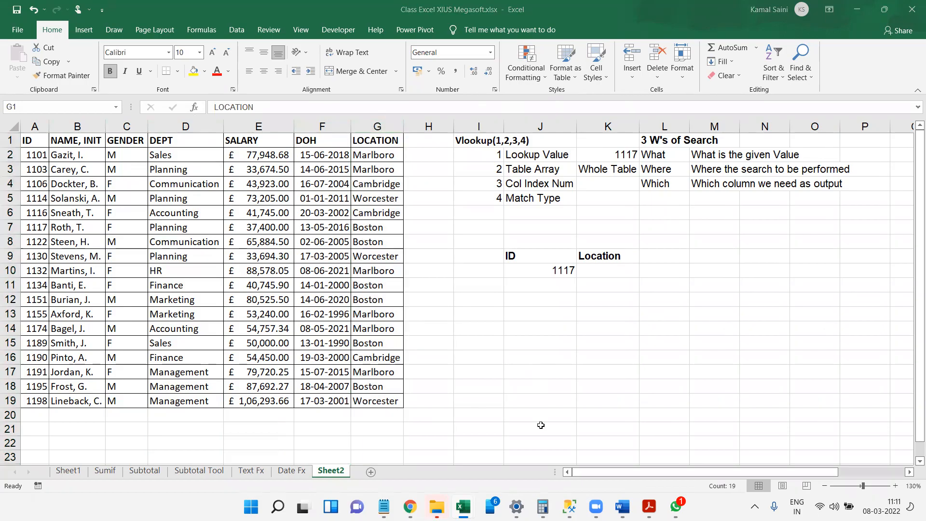
left_click(605, 182)
type("7")
key("Return")
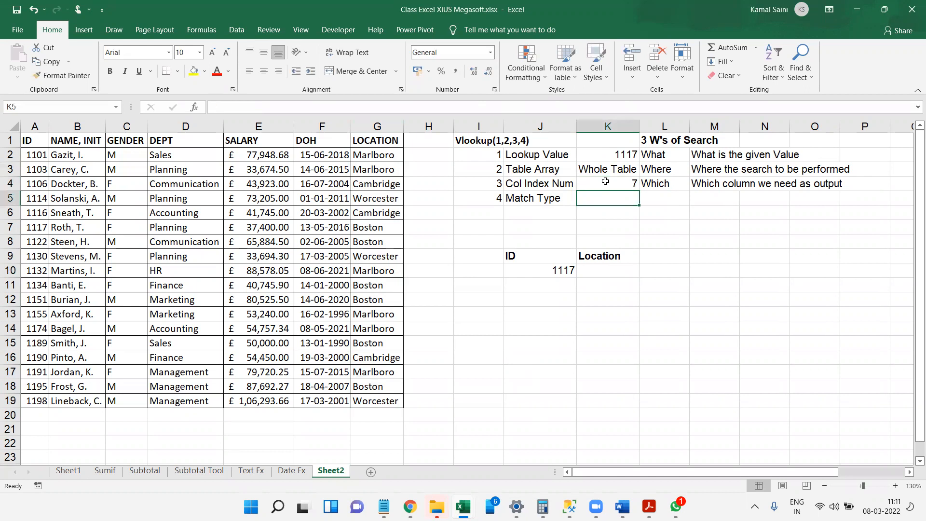
List the match types "Exact" in J6 and "Approx" in J7 below Match Type.
key("Down")
key("Left")
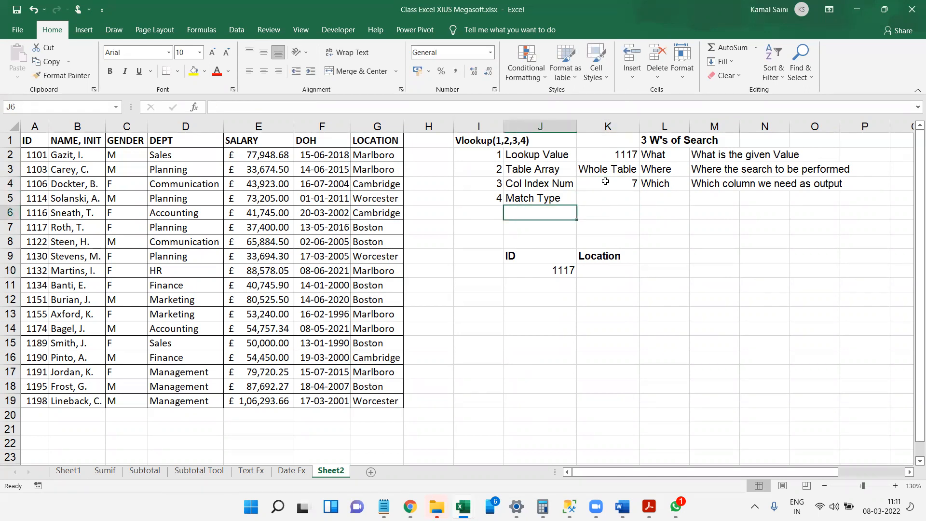
type("Exact")
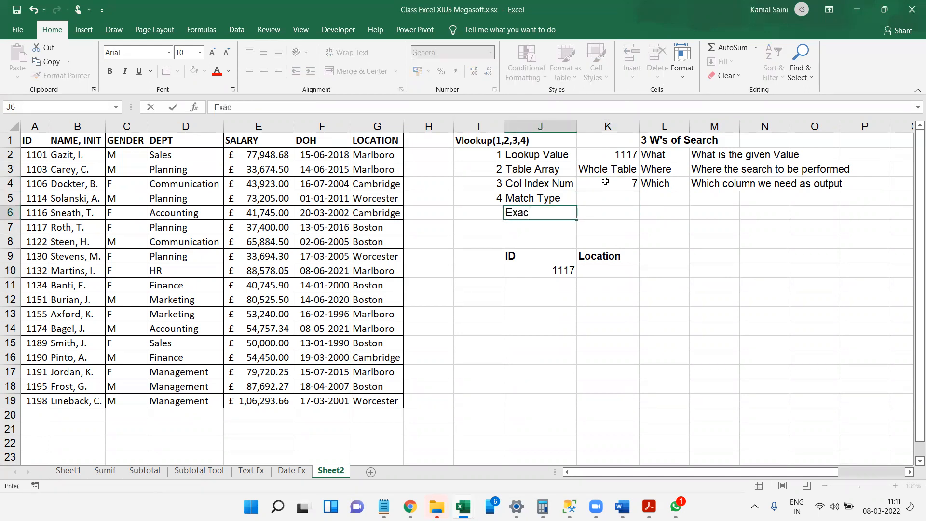
key("Tab")
type("pprox")
key("Tab")
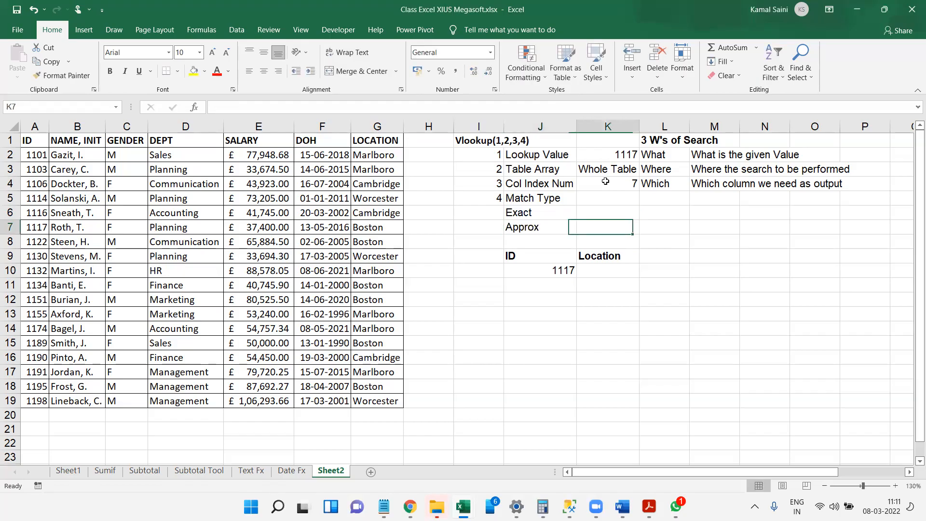
key("Up")
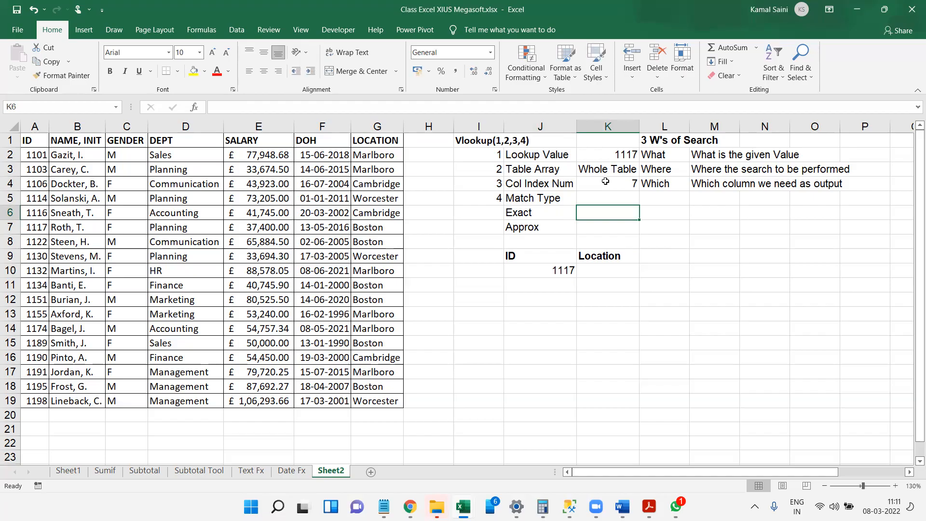
Enter the match type values False in K6 beside Exact and True in K7 beside Approx.
type("False")
key("Return")
type("True")
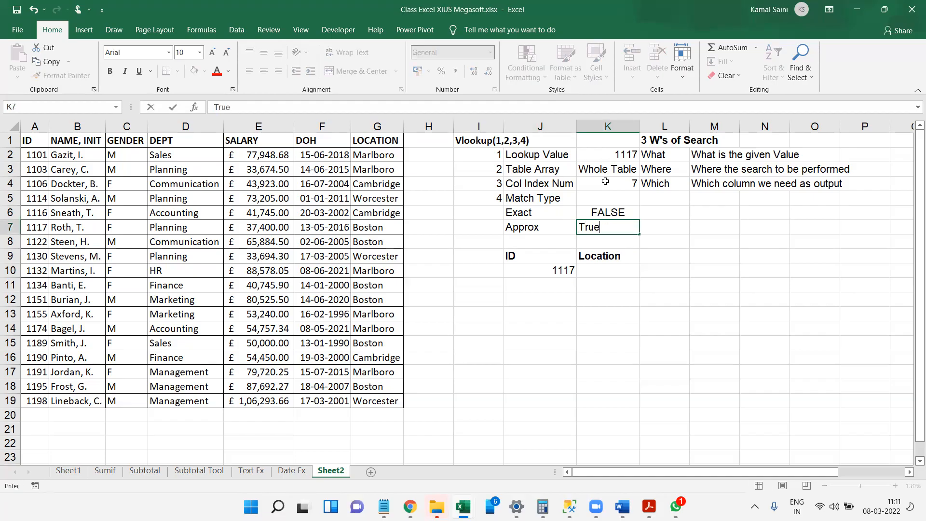
key("Tab")
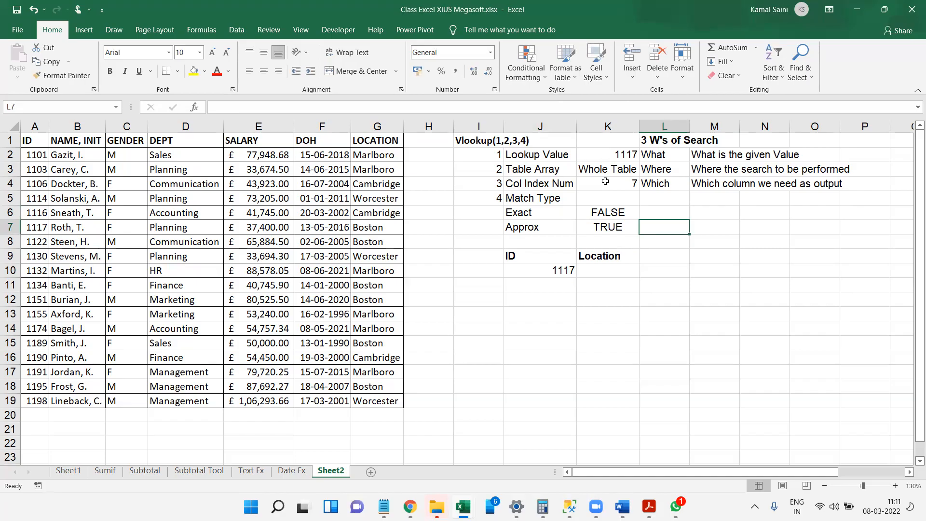
Enter False in K5 beside Match Type as the example argument.
key("Up")
key("Left")
key("Up")
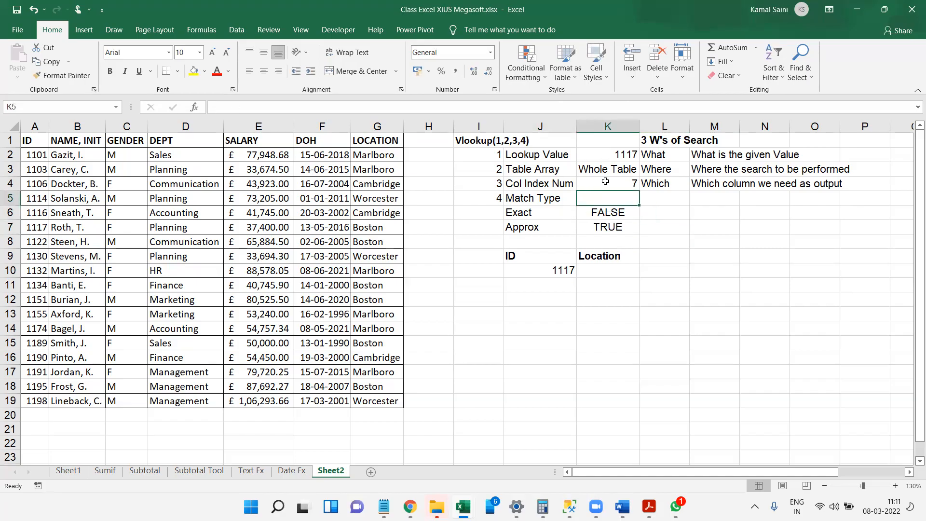
type("False")
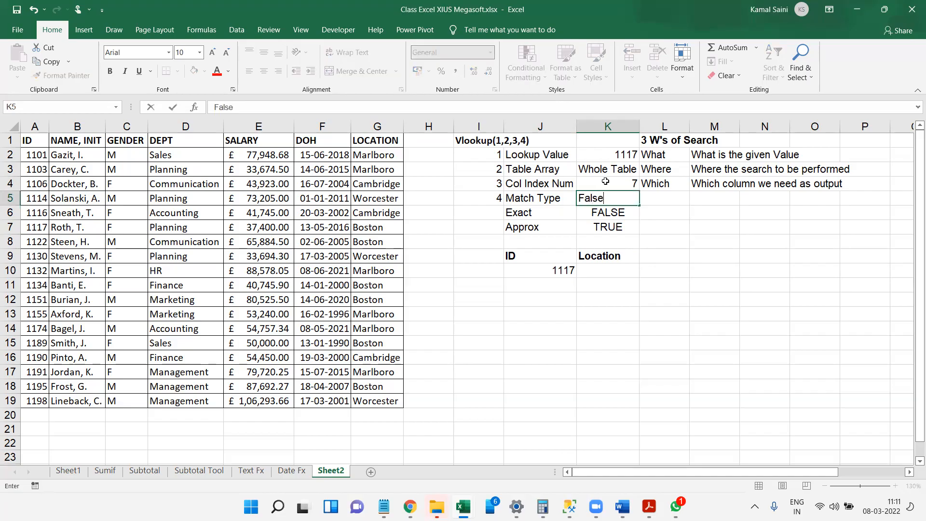
key("Return")
Append the numeric alternatives "/0" to the Exact value in K6 and "/1" to the Approx value in K7.
key("F2")
type("/0")
key("Return")
key("F2")
type("/1")
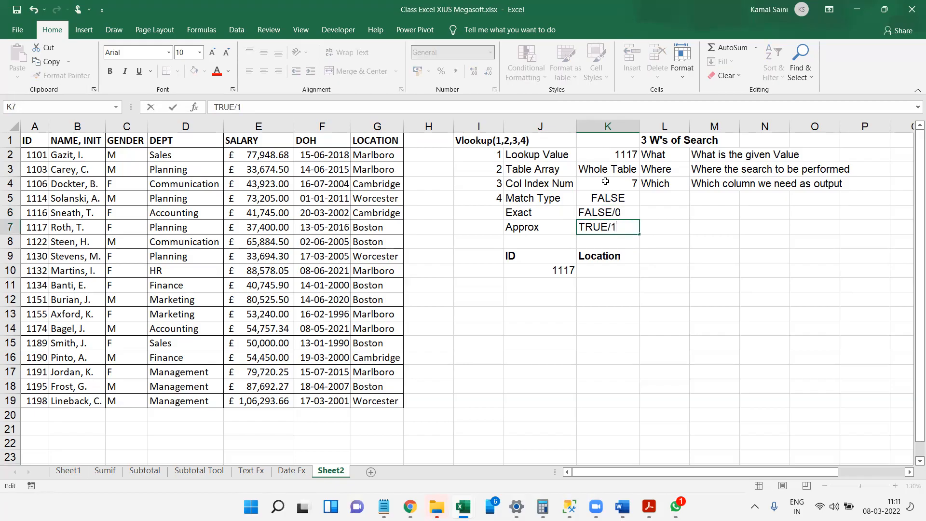
key("Return")
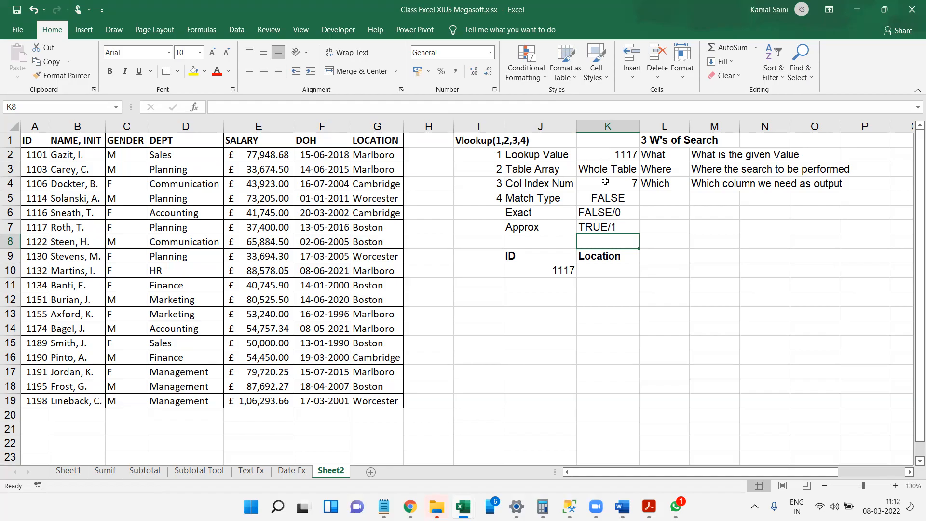
Start a VLOOKUP formula in K10 with J10 as lookup value and the whole table A1:G19 as table array.
key("Up")
key("Up")
key("Down")
key("Down")
key("Down")
key("Down")
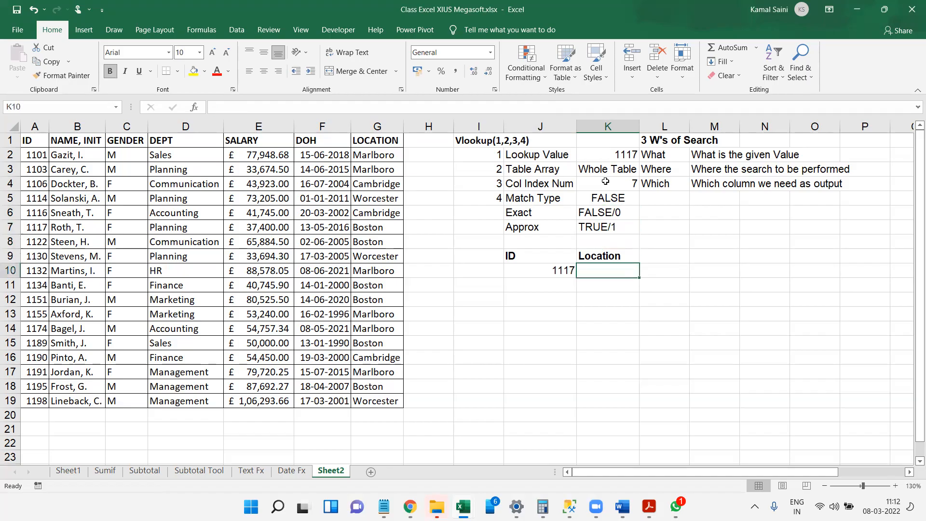
type("=vl")
key("Tab")
key("Left")
type(",")
key("Left")
key("Left")
key("Left")
key("Left")
key("Left")
key("Left")
key("Left")
key("Left")
key("Left")
key("ctrl+Up")
key("ctrl+shift+Down")
key("ctrl+shift+Right")
type(",")
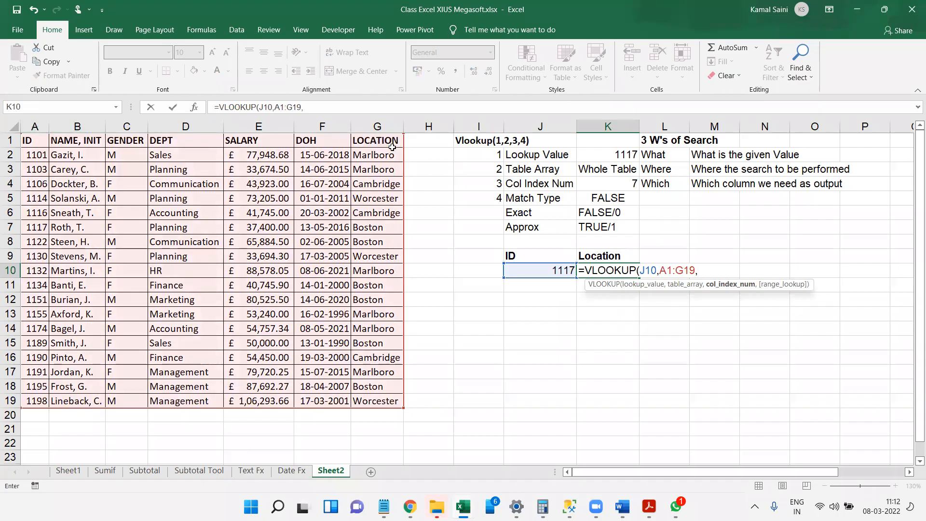
type("7,")
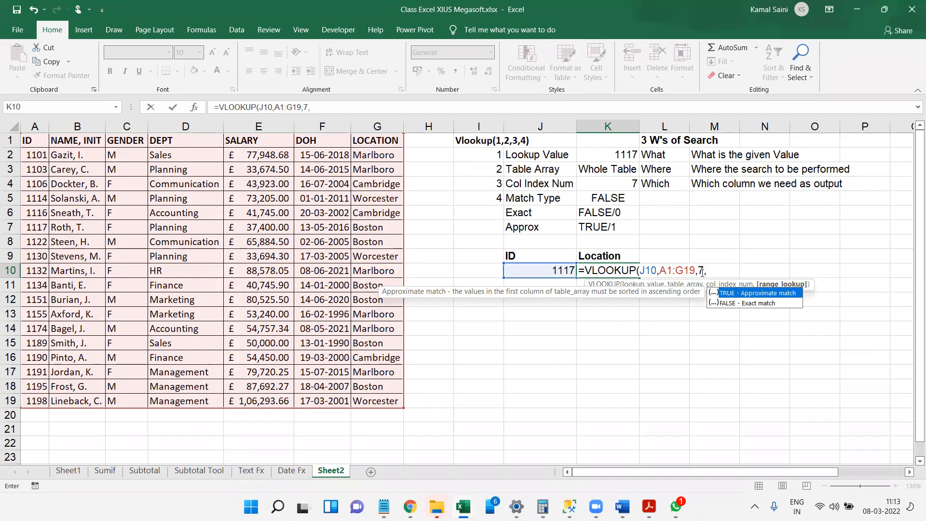
Complete the K10 VLOOKUP with column index 7 and FALSE for exact match, and check the result against table row 7.
type("false")
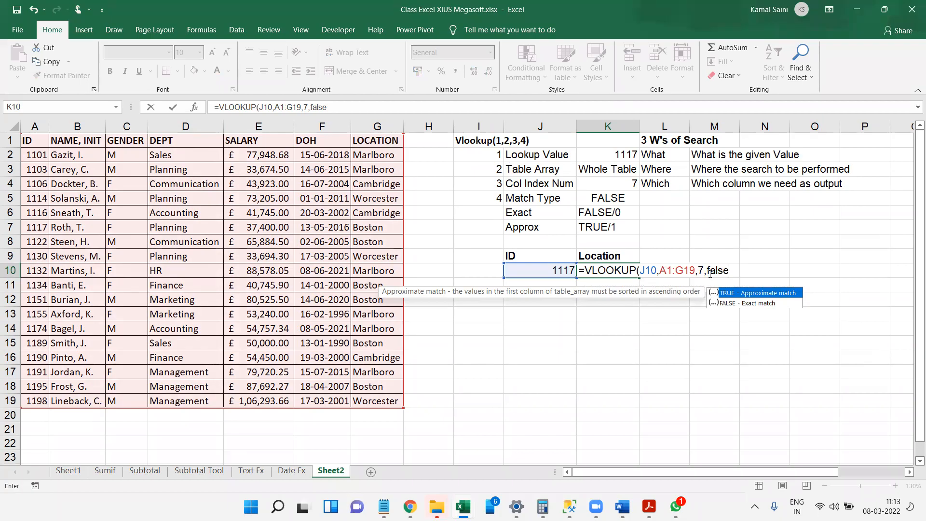
key("Return")
key("Up")
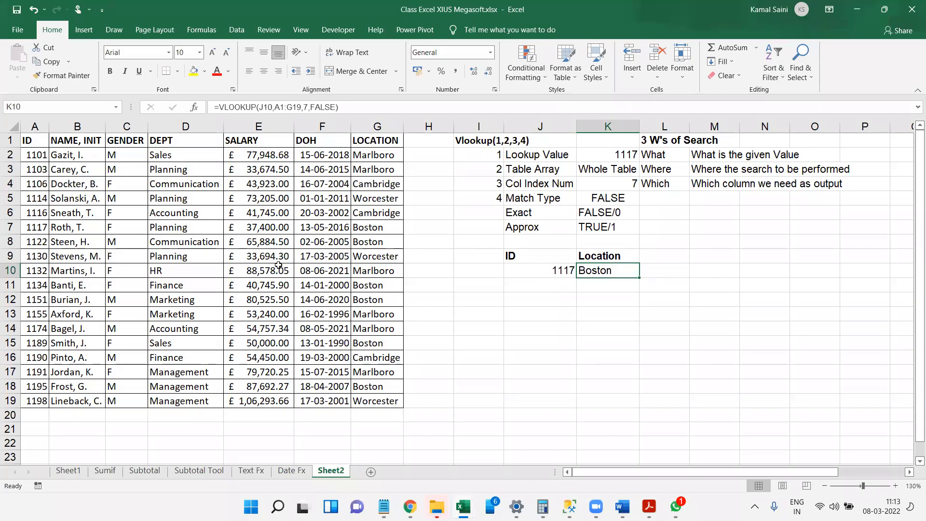
left_click(9, 225)
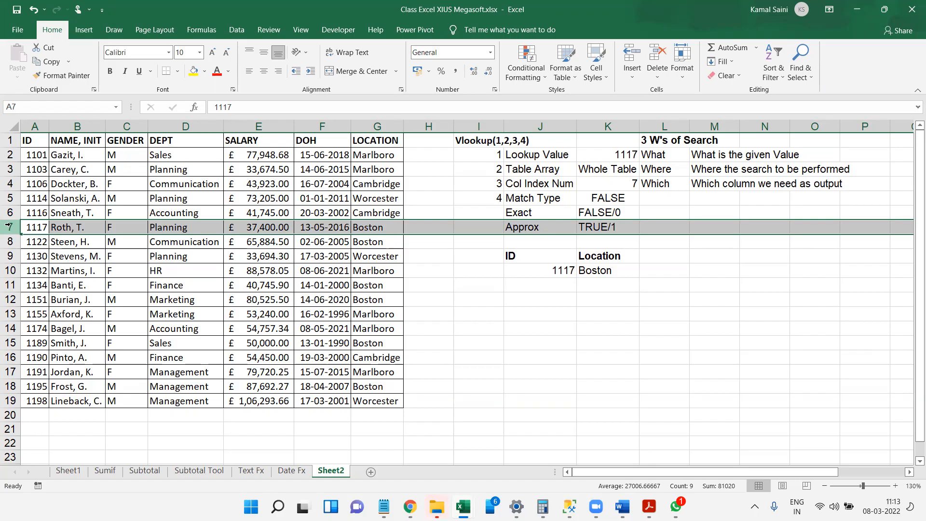
Add the headers "Dept" in L9 and "Salary" in M9 next to Location.
key("Down")
key("Down")
key("Down")
key("Right")
key("Right")
key("Right")
key("Right")
key("Right")
key("Right")
key("Right")
key("Right")
key("Right")
key("Right")
key("Right")
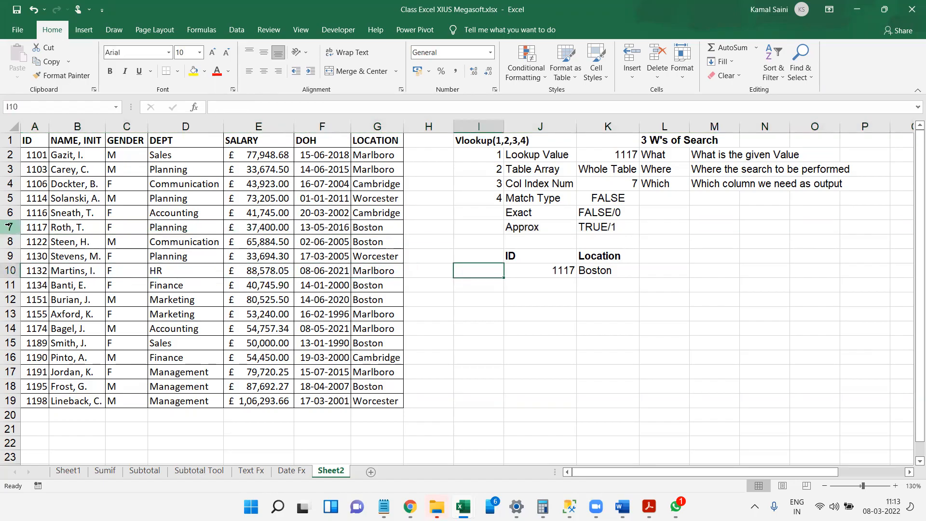
key("Up")
type("Dept")
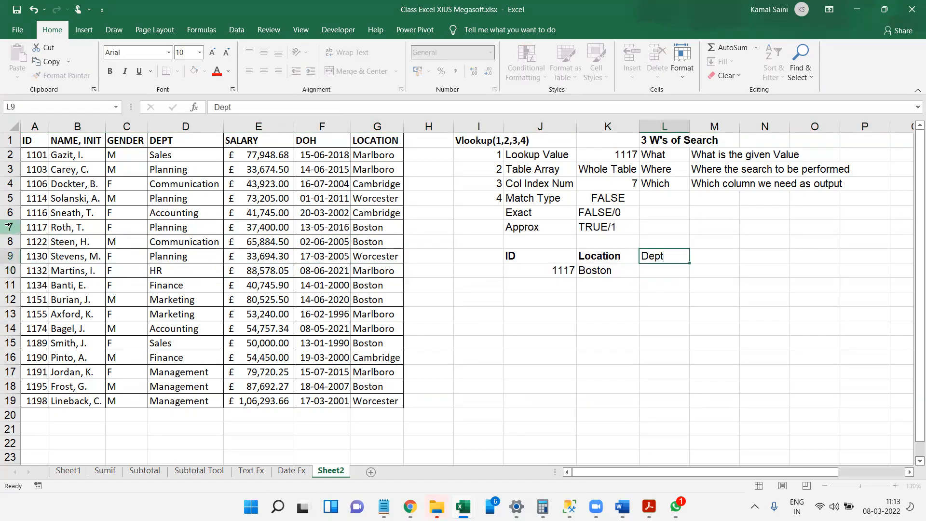
key("Tab")
type("Salary")
key("Return")
Make the new Dept and Salary headers bold.
key("Up")
key("shift+Right")
key("ctrl+b")
key("Left")
key("Down")
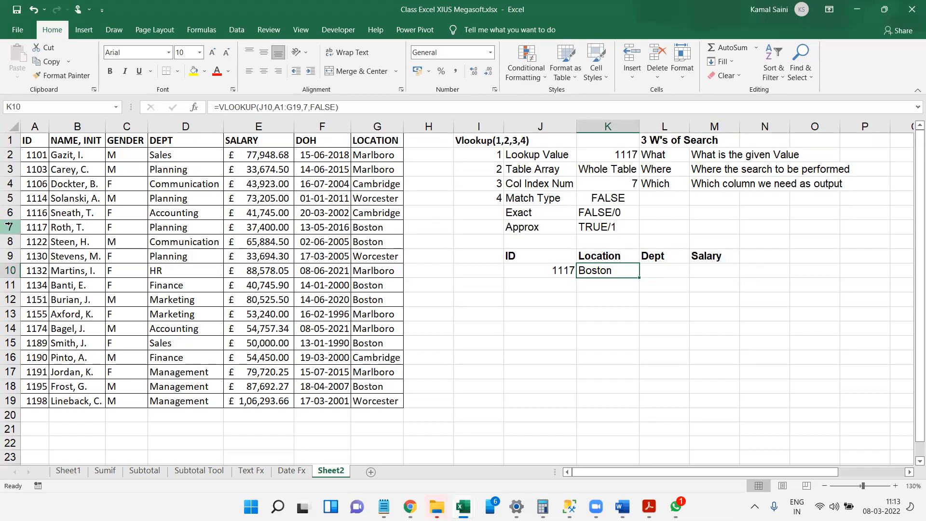
Review the K10 formula by tracing the ID in J10 to row 7 and counting table columns across to LOCATION.
key("F2")
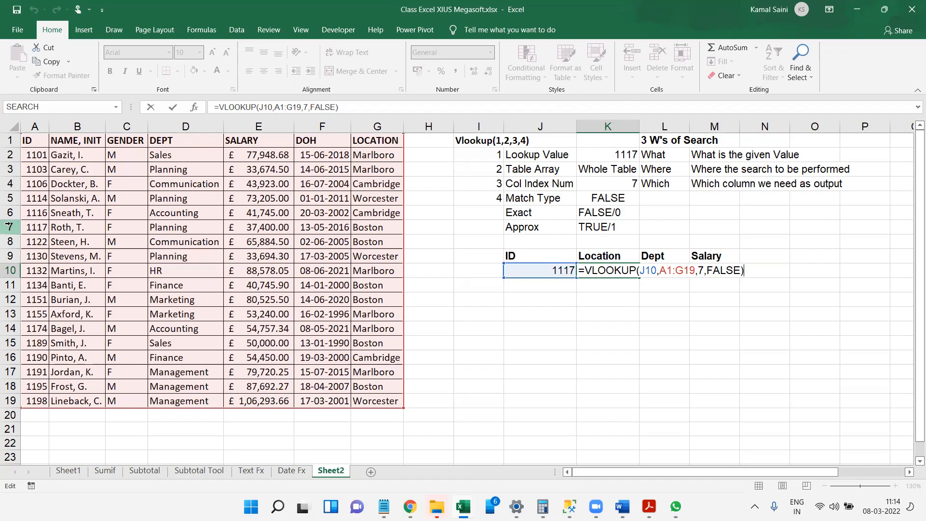
key("Return")
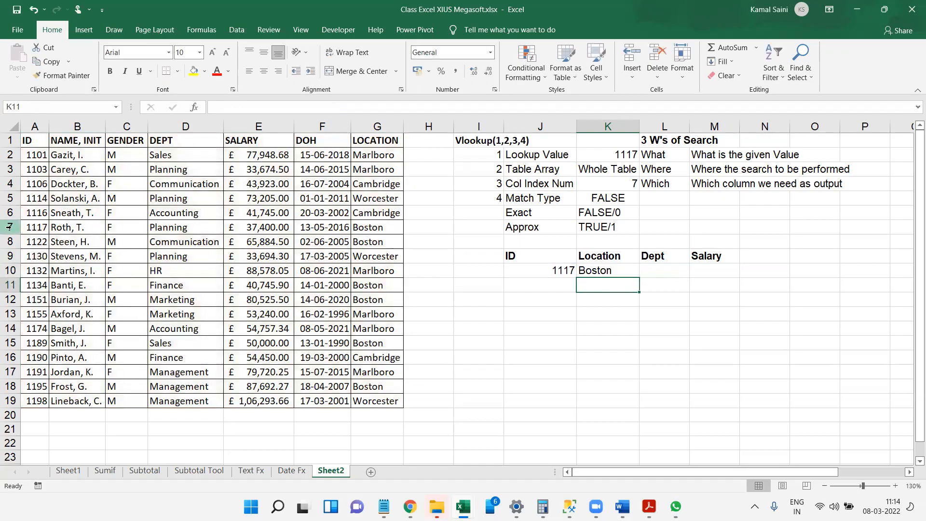
left_click(10, 227)
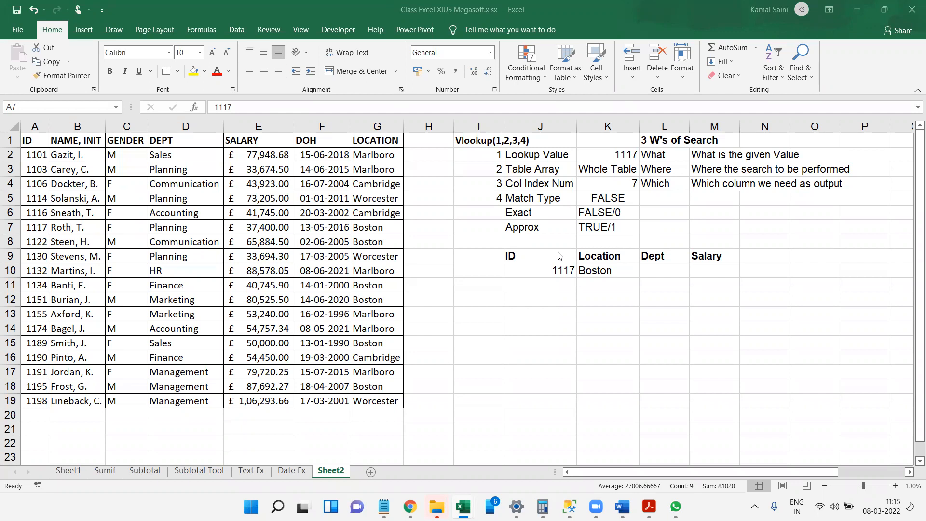
left_click(557, 274)
left_click(557, 273)
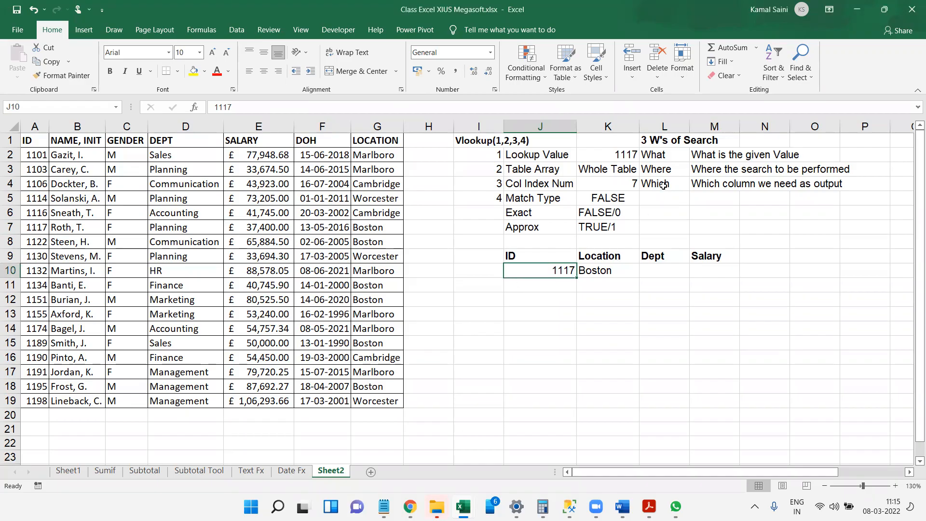
left_click(37, 127)
left_click_drag(65, 126, 124, 126)
left_click(128, 126)
left_click_drag(182, 126, 361, 124)
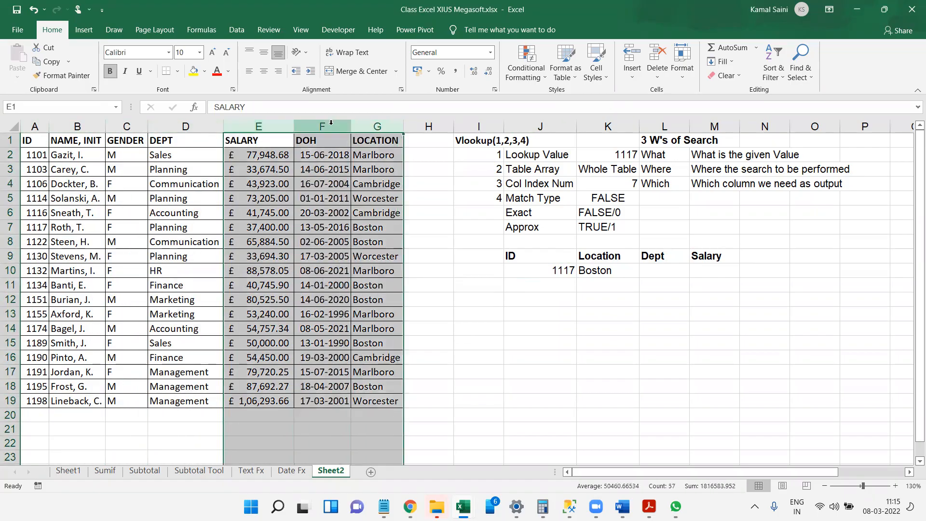
left_click(380, 124)
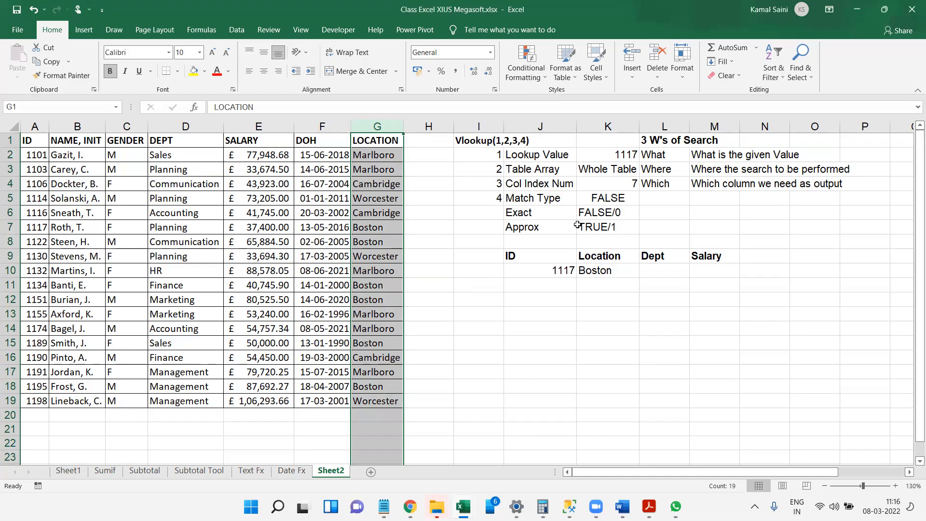
Examine the Exact and Approx match type notes in J6:K7 and compare them with the VLOOKUP formula in K10.
left_click(550, 222)
left_click(546, 214)
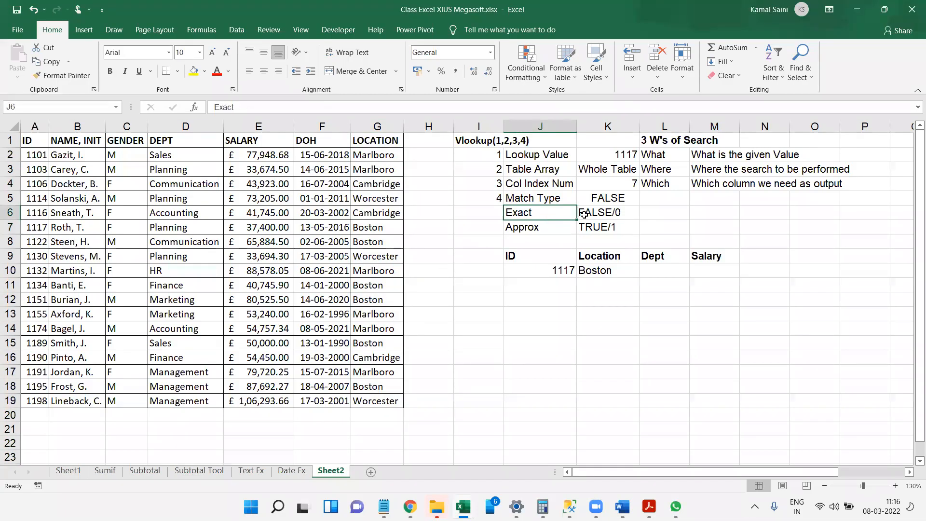
left_click(611, 215)
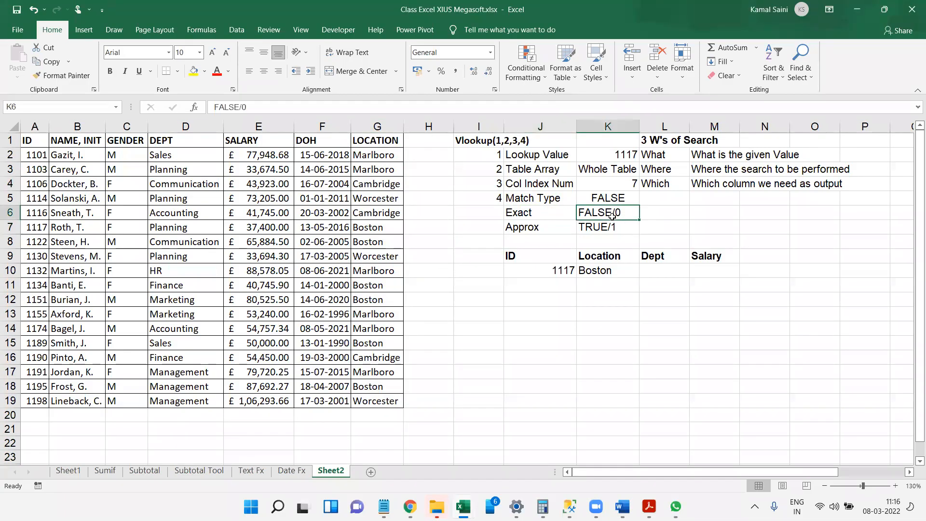
left_click(543, 229)
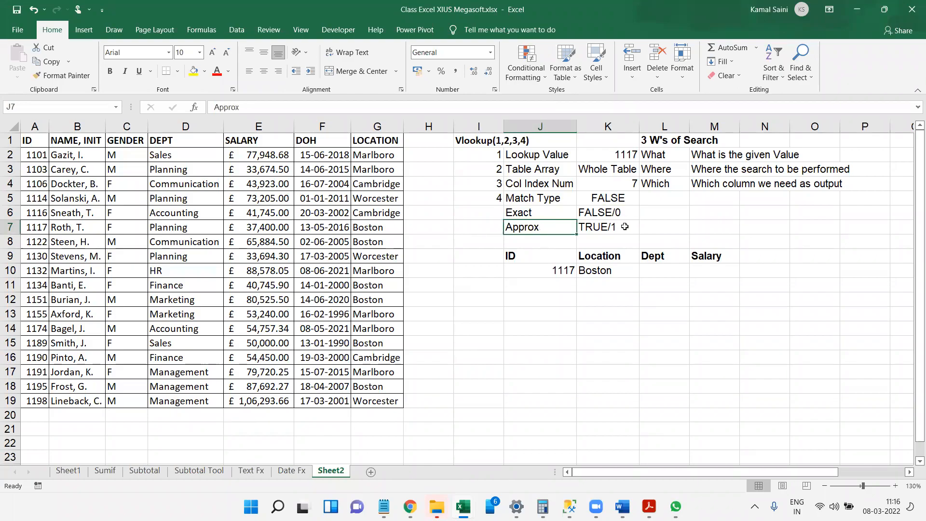
left_click(624, 227)
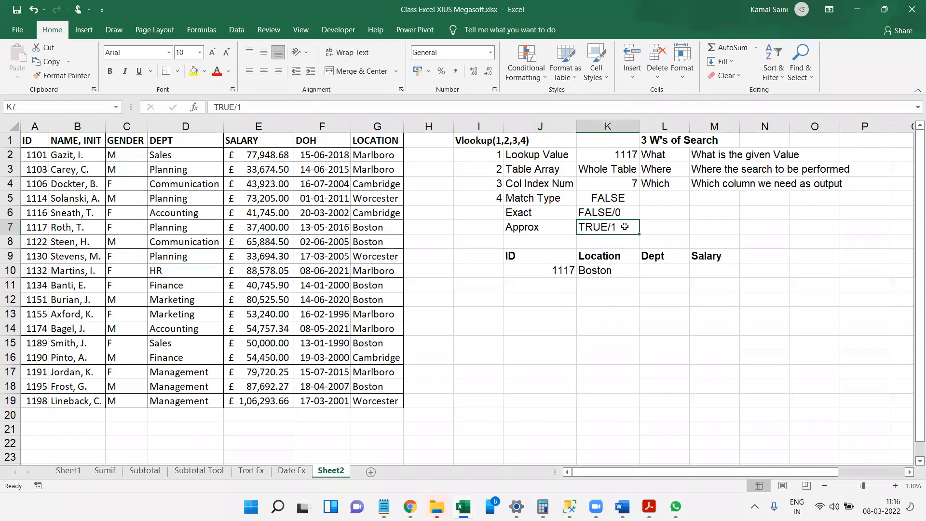
double_click(591, 271)
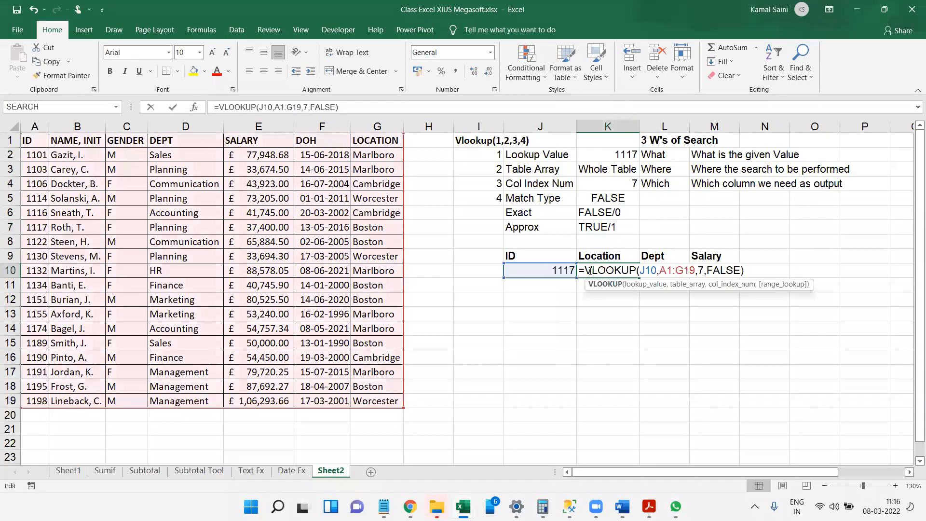
left_click(209, 57)
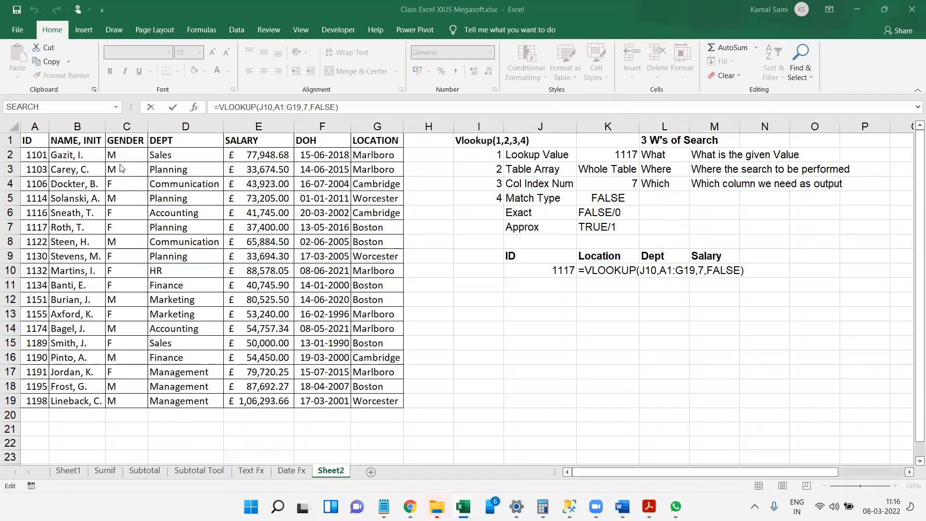
left_click(590, 273)
left_click(555, 374)
key("Return")
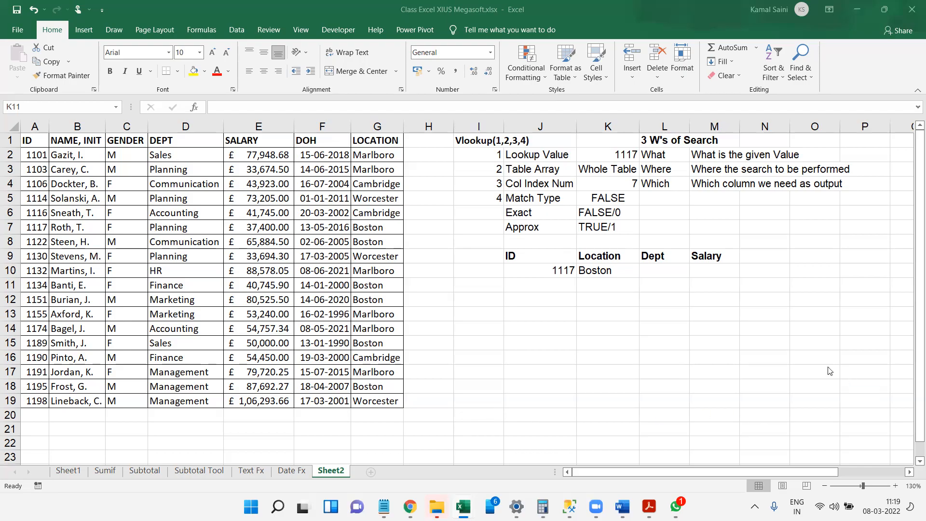
Start a VLOOKUP formula in L10 under Dept with J10 as lookup value and A1:G19 as table array.
left_click(663, 266)
left_click(663, 266)
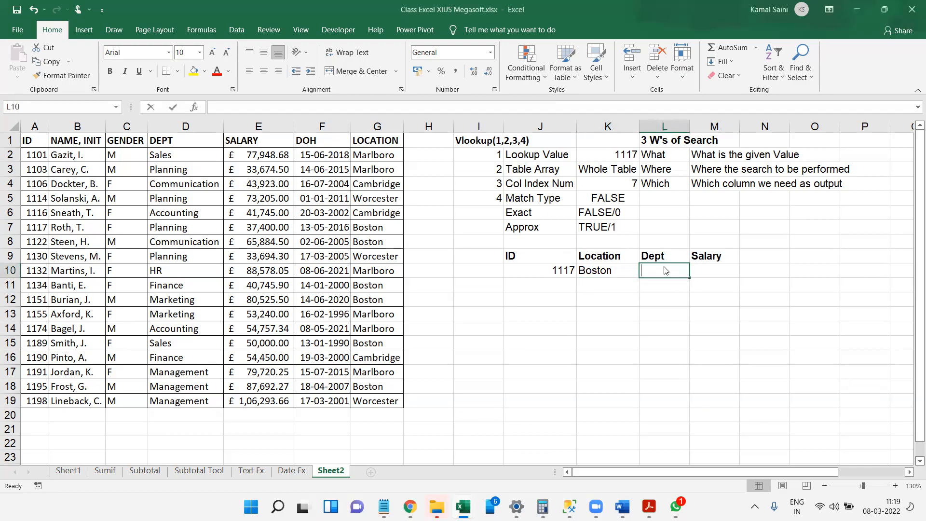
type("=vl")
key("Tab")
key("Left")
key("Left")
type(",")
key("Left")
key("Left")
key("Left")
key("Left")
key("Left")
key("Left")
key("Left")
key("Left")
key("Left")
key("Left")
key("Left")
key("ctrl+Up")
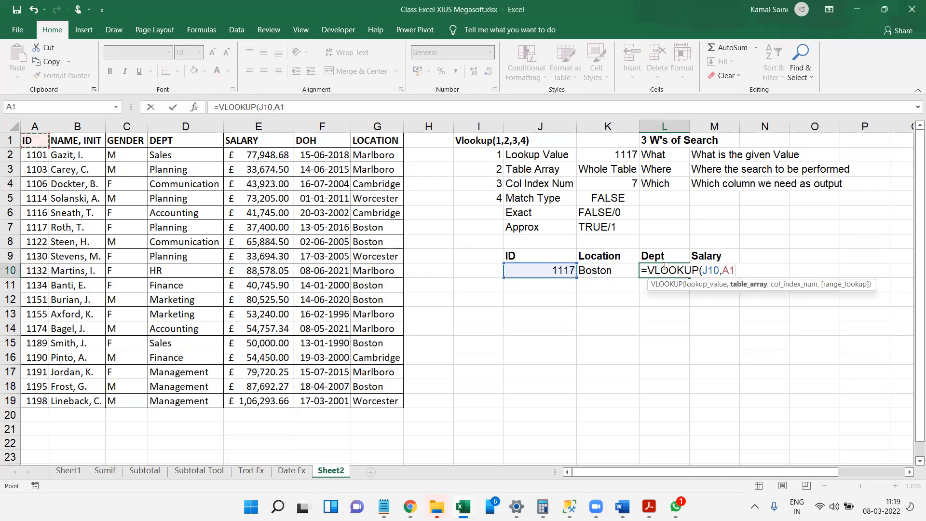
key("ctrl+shift+Right")
key("ctrl+shift+Down")
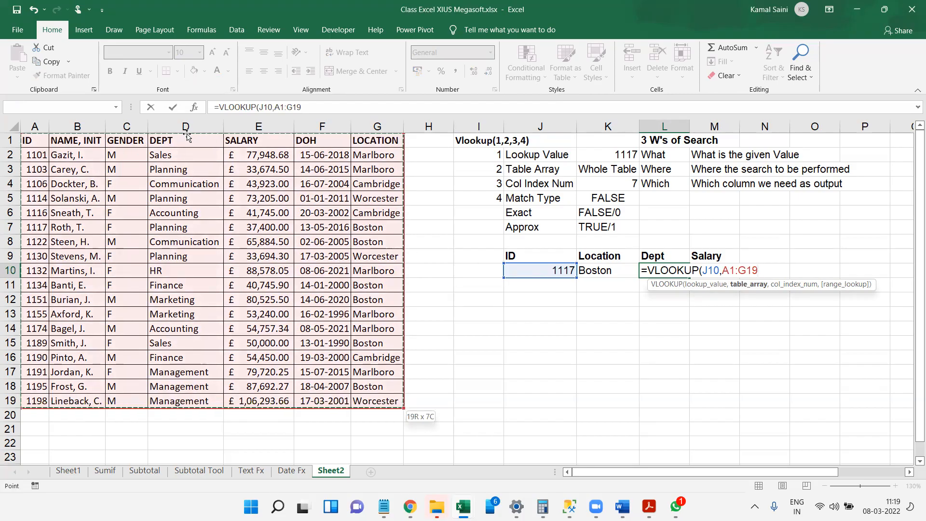
Complete the L10 VLOOKUP with column index 4 and match type 0, and reopen the formula for review.
type("4,")
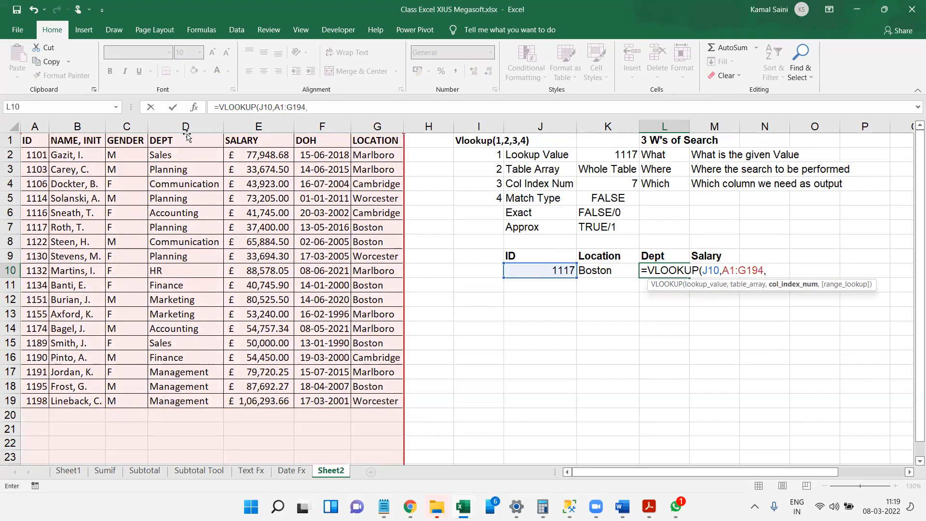
key("BackSpace")
key("BackSpace")
type(",4,0)")
key("Return")
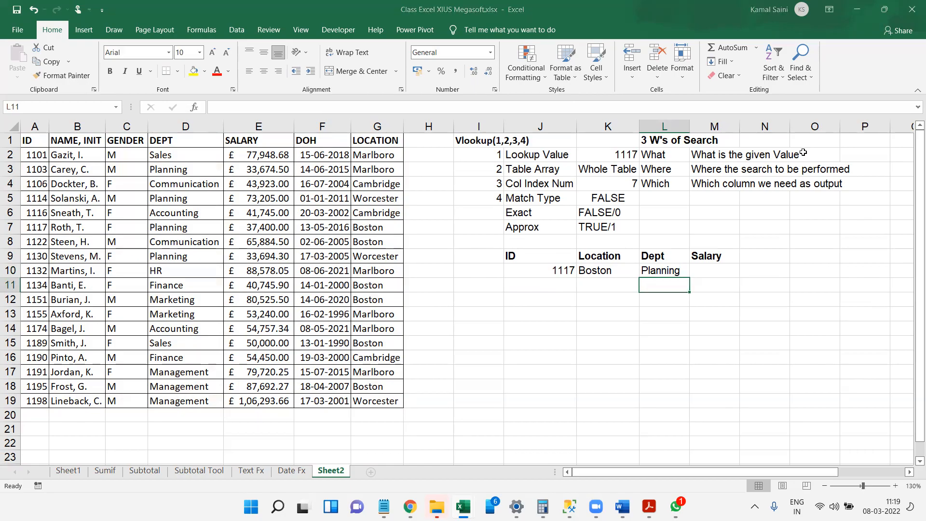
left_click(670, 270)
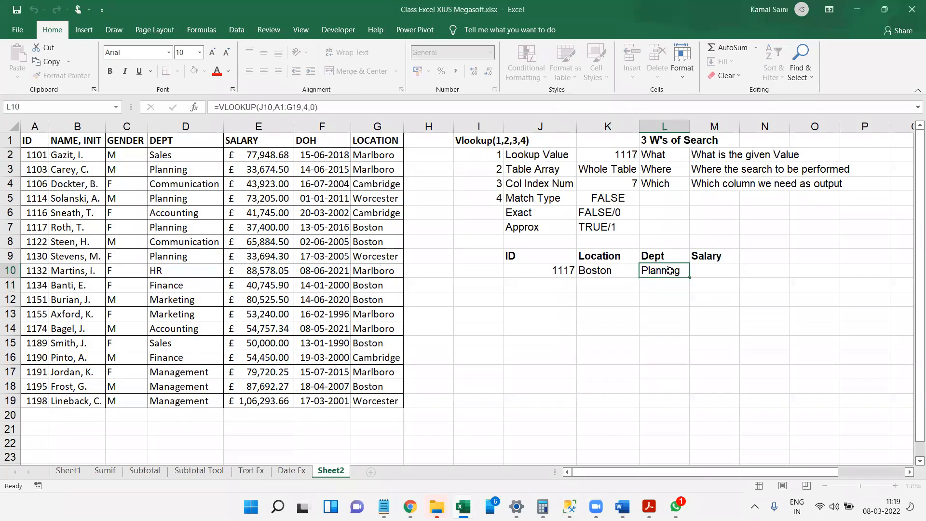
double_click(670, 270)
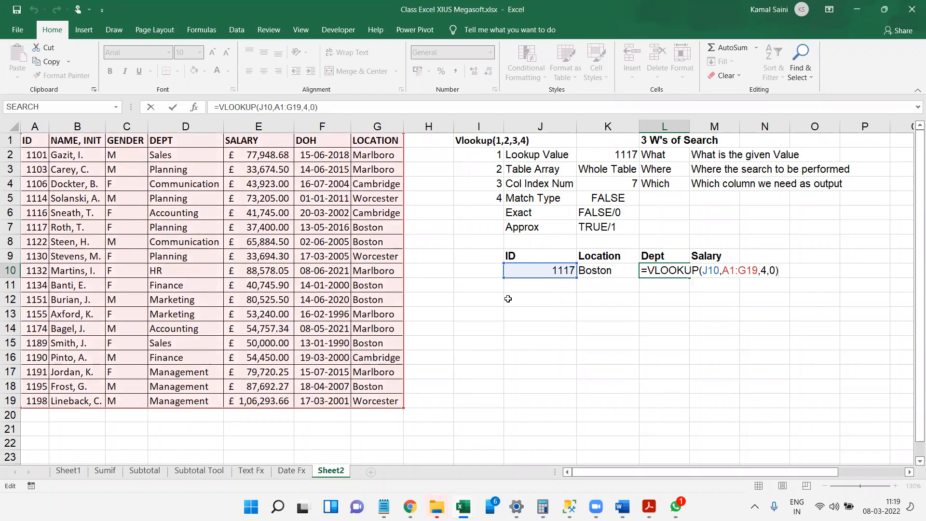
Confirm the Dept formula in L10 and start a VLOOKUP formula in M10 under Salary with J10 as lookup value.
key("ctrl+2")
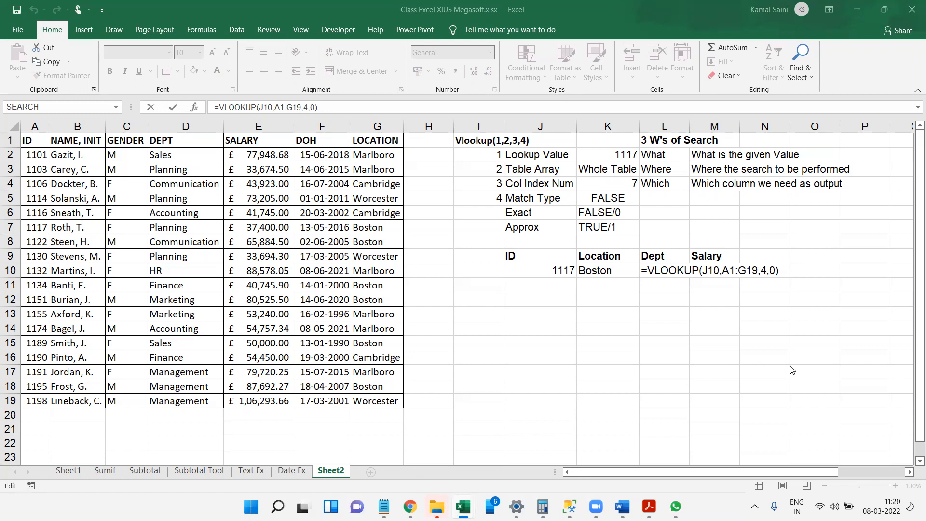
left_click(782, 273)
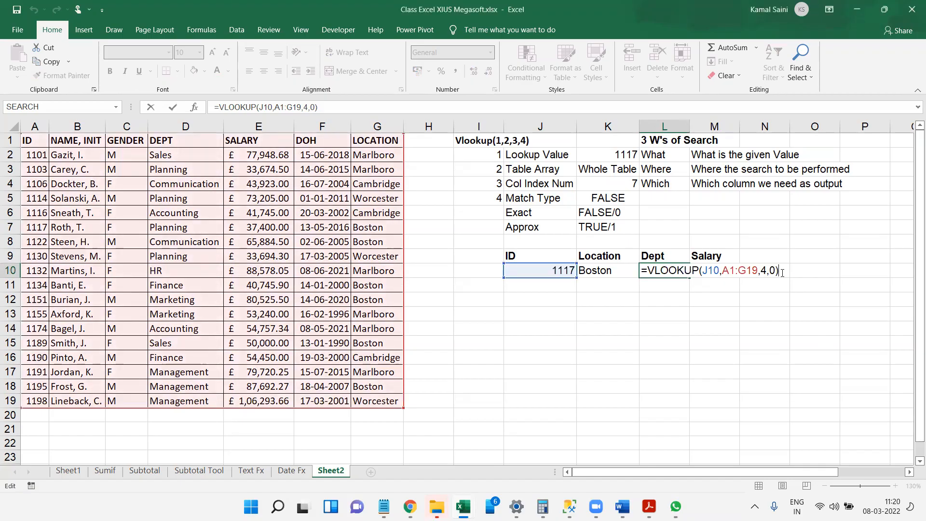
key("Tab")
type("=vl")
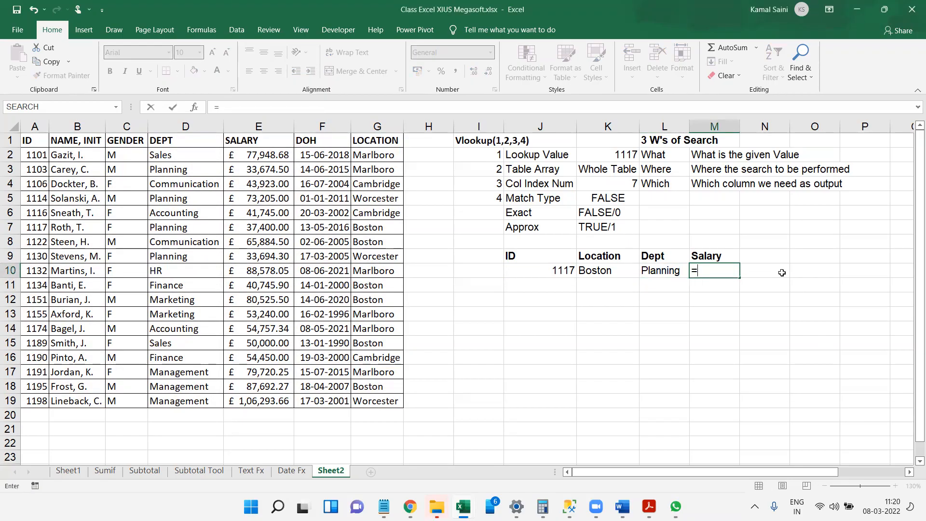
key("Tab")
key("Left")
key("Left")
key("Left")
Complete the M10 VLOOKUP with table array A1:G19, column index 5 and match type 0.
type(",")
key("Left")
key("Left")
key("Left")
key("Left")
key("Left")
key("Left")
key("Left")
key("Left")
key("Left")
key("Left")
key("Left")
key("Left")
key("Up")
key("Up")
key("Up")
key("Up")
key("Up")
key("Up")
key("Up")
key("Up")
key("Up")
key("ctrl+shift+Down")
key("ctrl+shift+Right")
type(",5,0)")
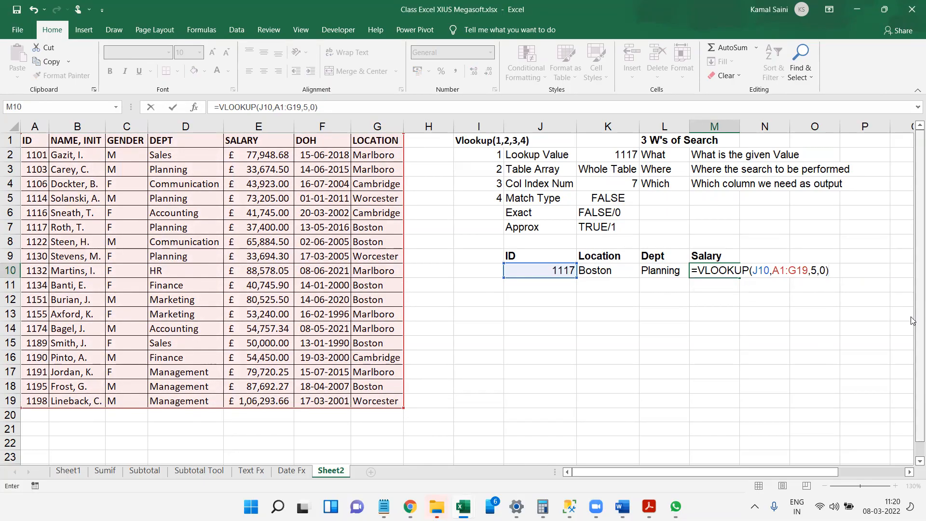
key("Return")
key("Up")
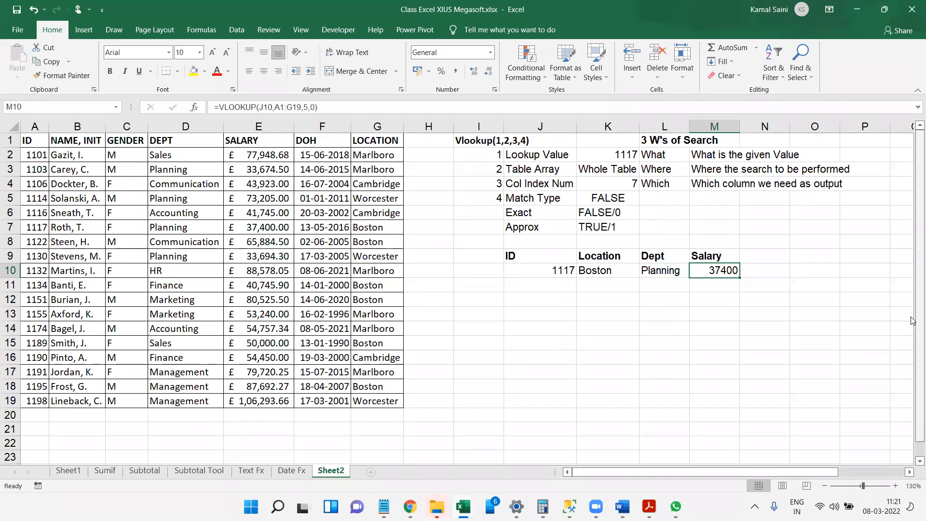
key("Return")
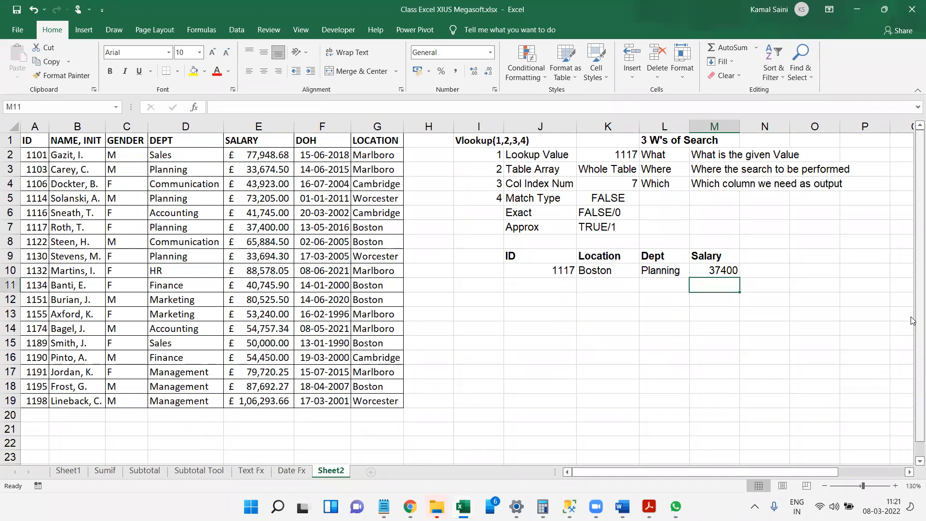
Enter the heading Name in J12 and copy the employee name from B10 into J13.
left_click(522, 320)
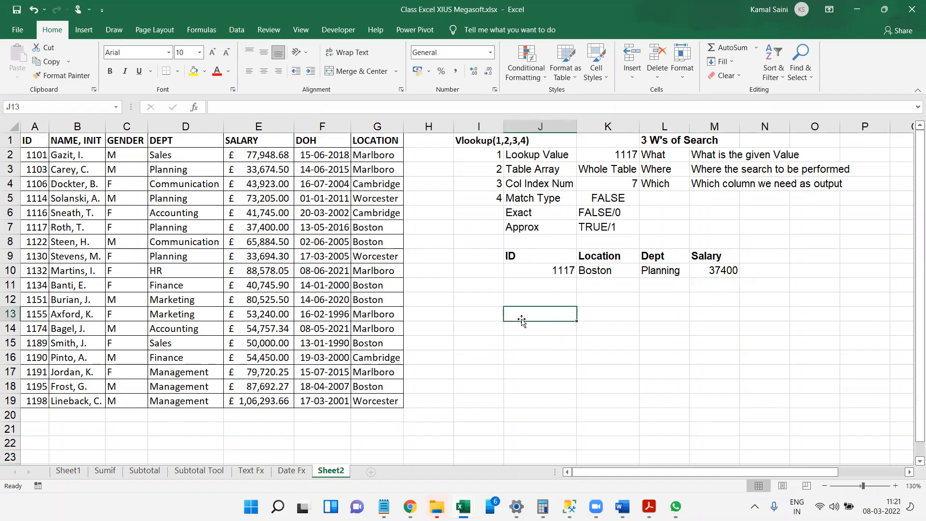
key("Up")
type("Name")
key("Return")
left_click(87, 271)
key("ctrl+c")
left_click(539, 314)
key("ctrl+v")
key("Up")
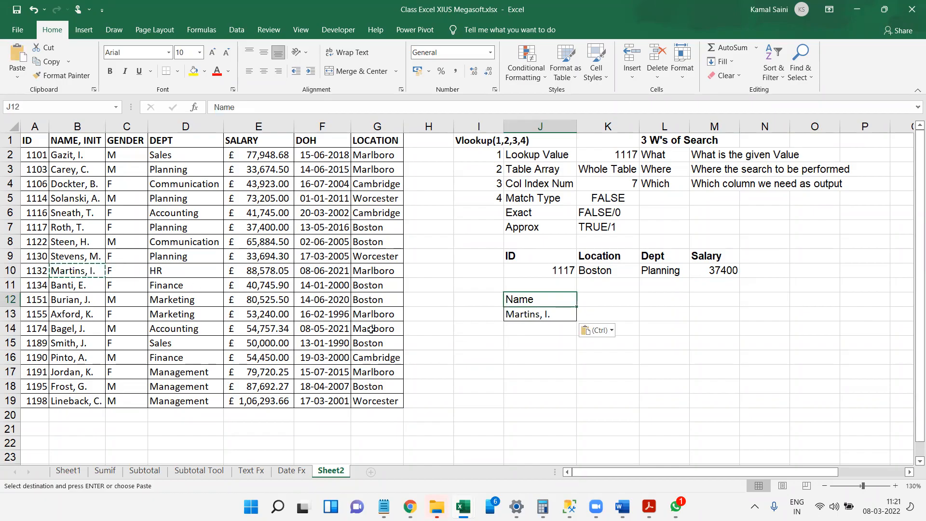
Enter the headings Location in K12 and Dept in L12.
left_click(612, 305)
type("Location")
key("Tab")
type("Dept")
key("Return")
Apply all borders to the name lookup block J12:L13.
key("shift+Down")
key("shift+Right")
key("shift+Right")
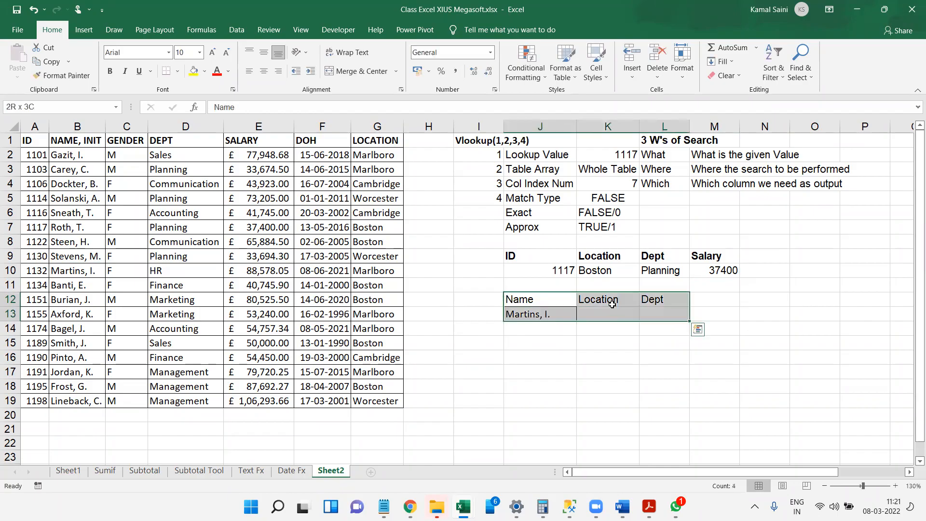
key("alt+h")
key("b")
key("a")
Apply all borders to the ID lookup block J9:M10.
key("Up")
key("Up")
key("Up")
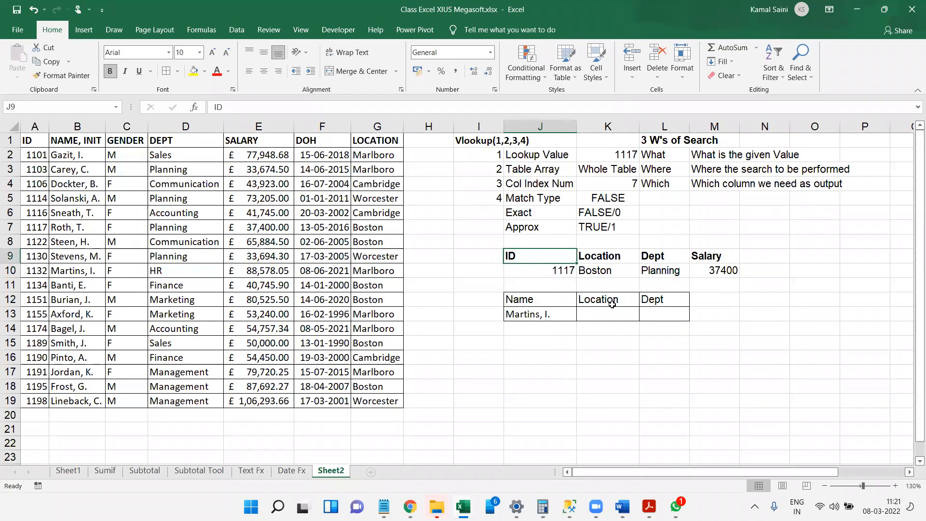
key("shift+Down")
key("shift+Right")
key("shift+Right")
key("shift+Right")
key("alt+h")
key("b")
key("a")
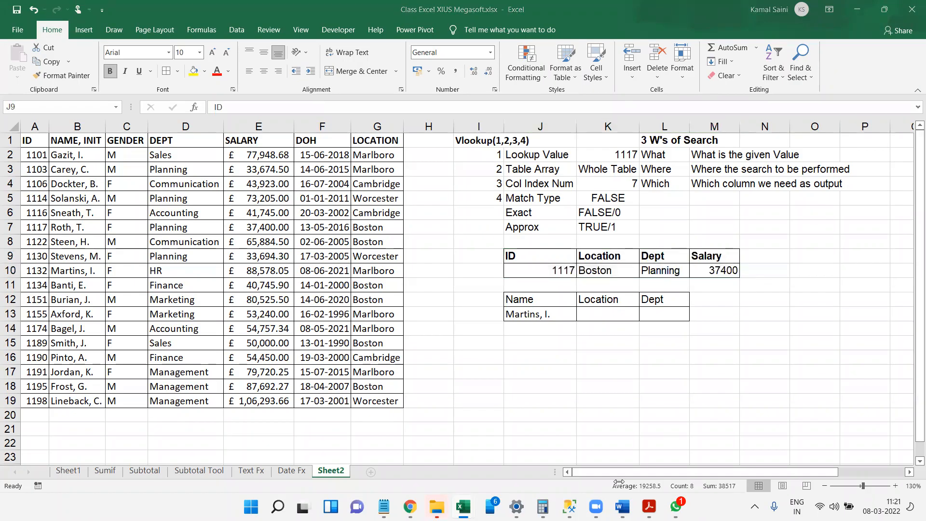
Make the headings Name, Location and Dept in J12:L12 bold.
key("ctrl+a")
left_click(556, 302)
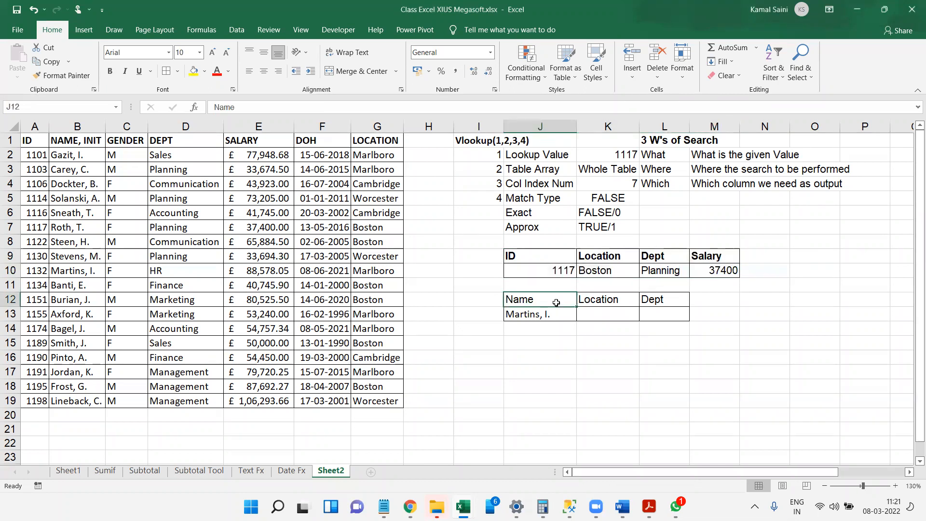
key("shift+Right")
key("shift+Right")
key("ctrl+b")
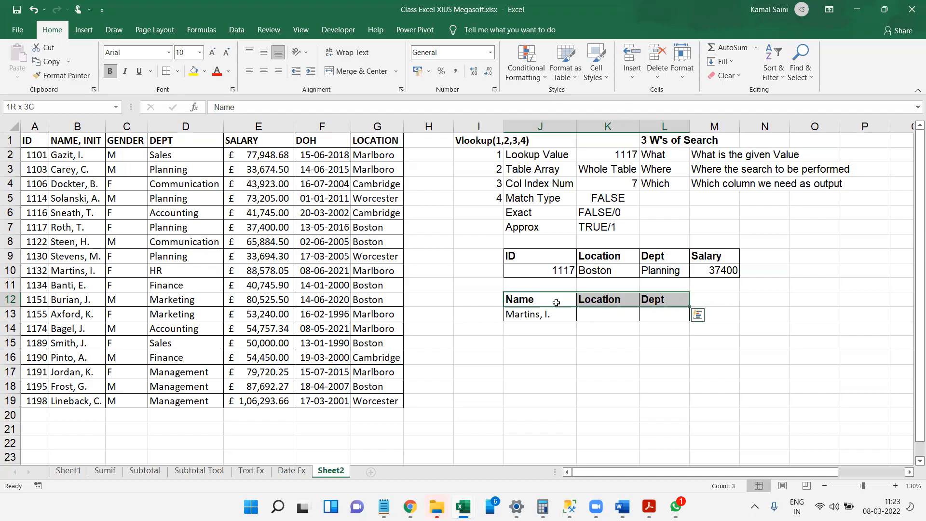
left_click(428, 436)
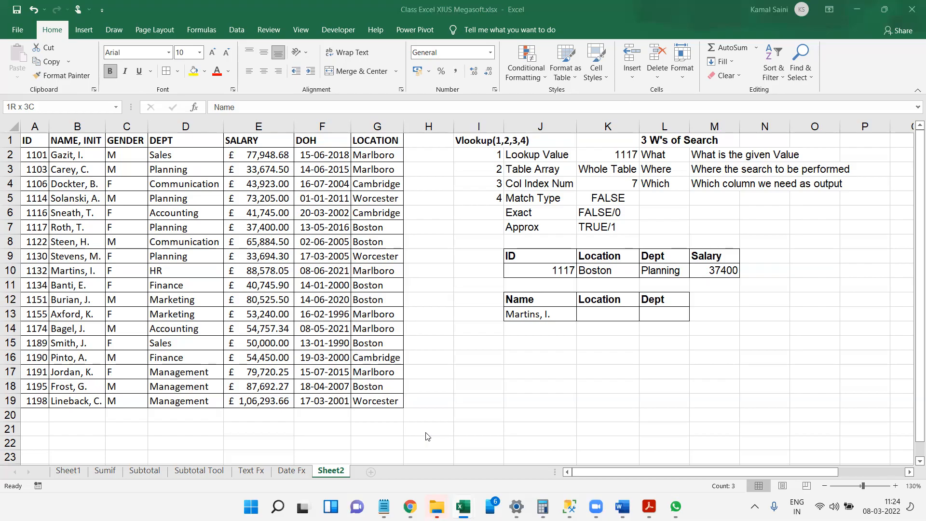
Enter the note "Lookup Value Should be the left most side of table array" in J15 and make it bold.
left_click(606, 311)
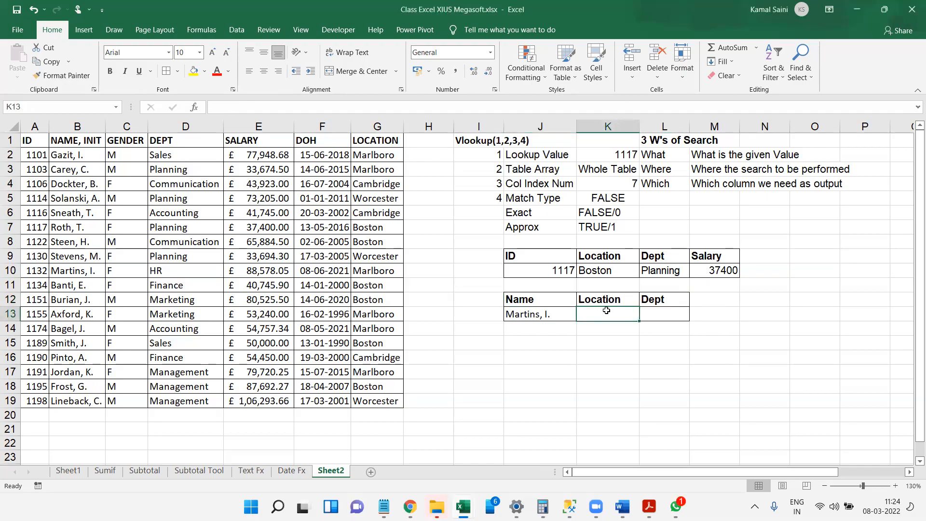
left_click(526, 347)
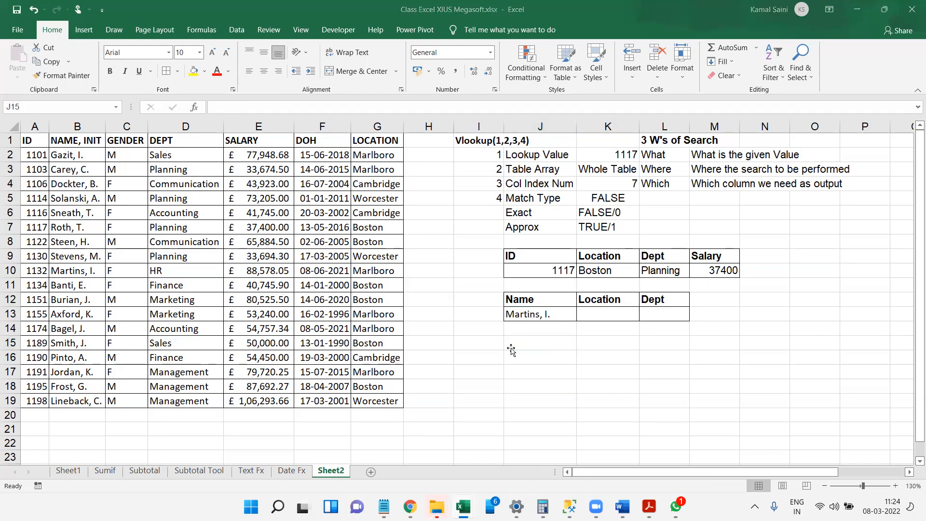
left_click(527, 354)
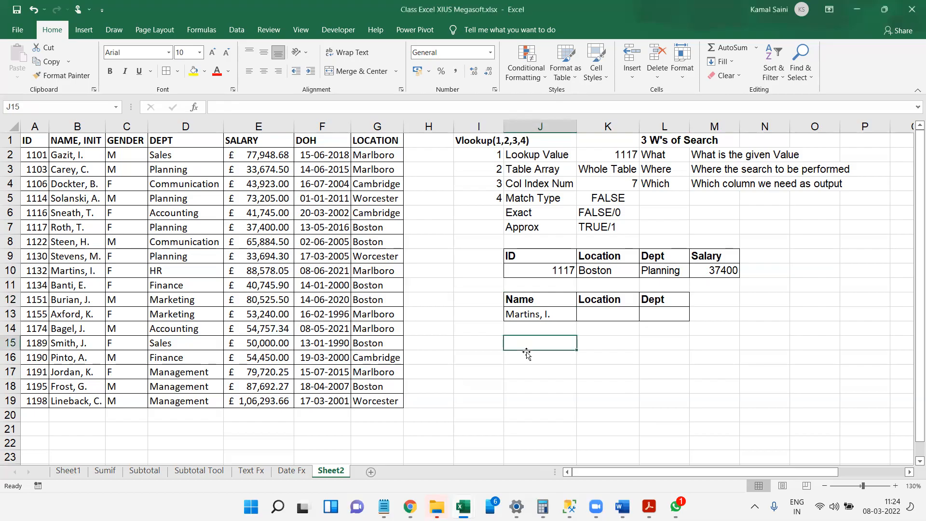
type("Loo")
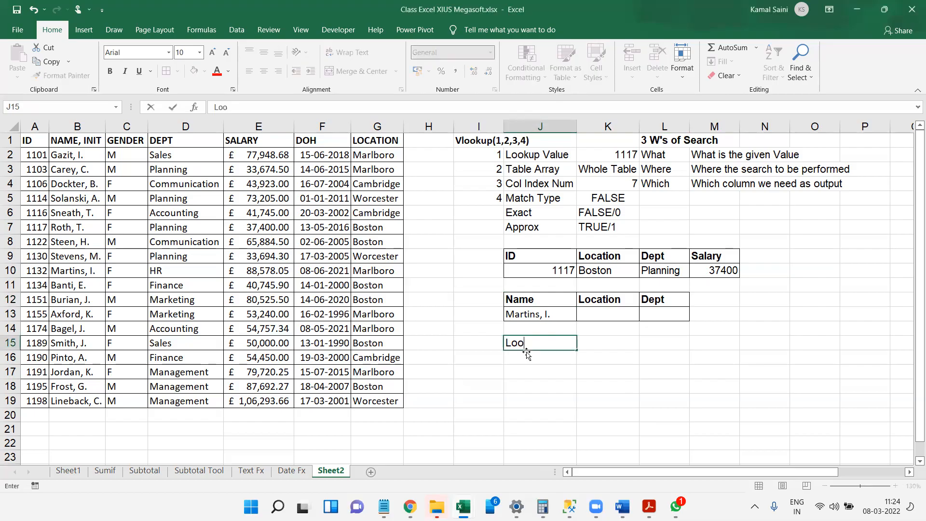
type("kup Value Should be the left most side of tables ar")
key("BackSpace")
key("BackSpace")
key("BackSpace")
key("BackSpace")
type("array")
key("Return")
key("Up")
key("ctrl+b")
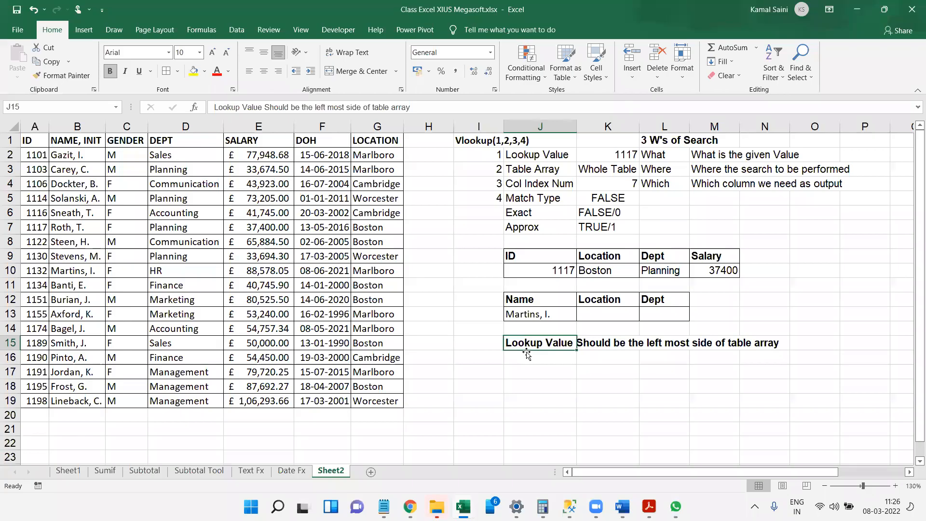
Compare the full table A1:G19 with the range B1:G19 that starts at the NAME, INIT column.
key("Up")
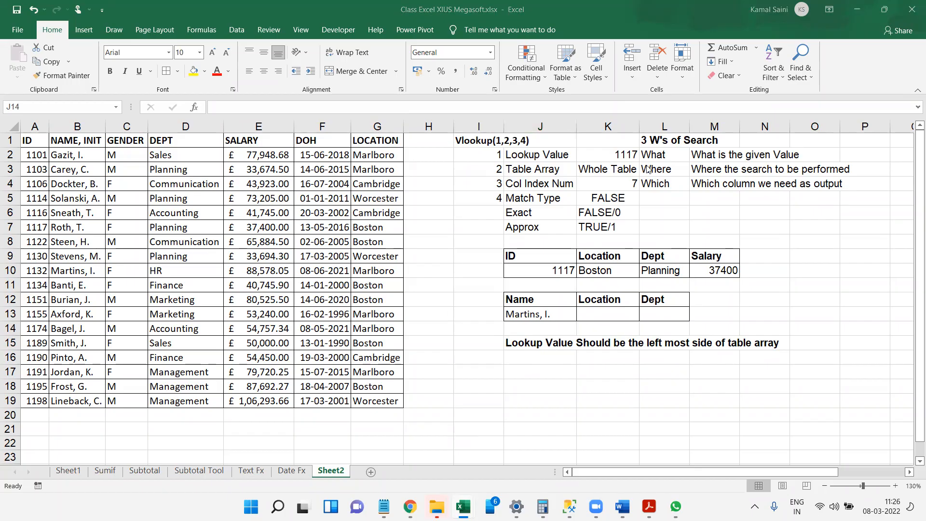
left_click(604, 306)
left_click(604, 311)
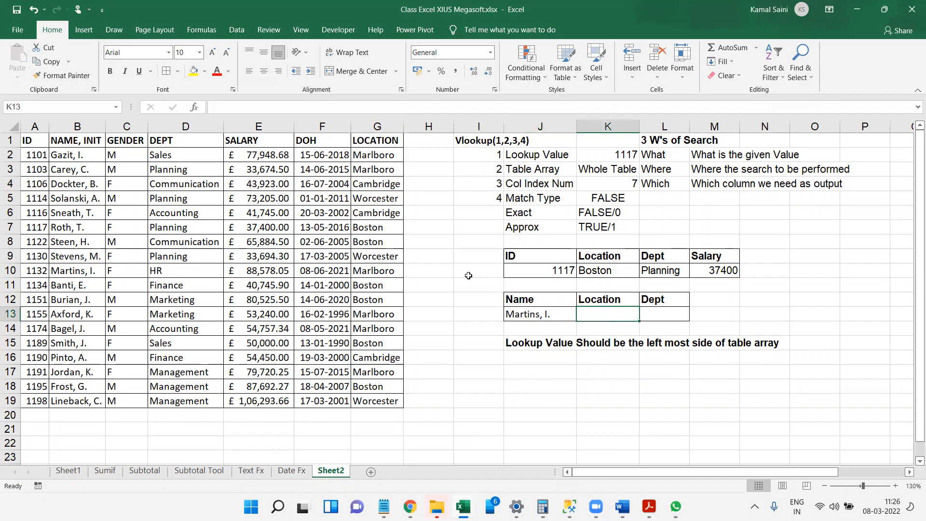
left_click_drag(30, 139, 381, 400)
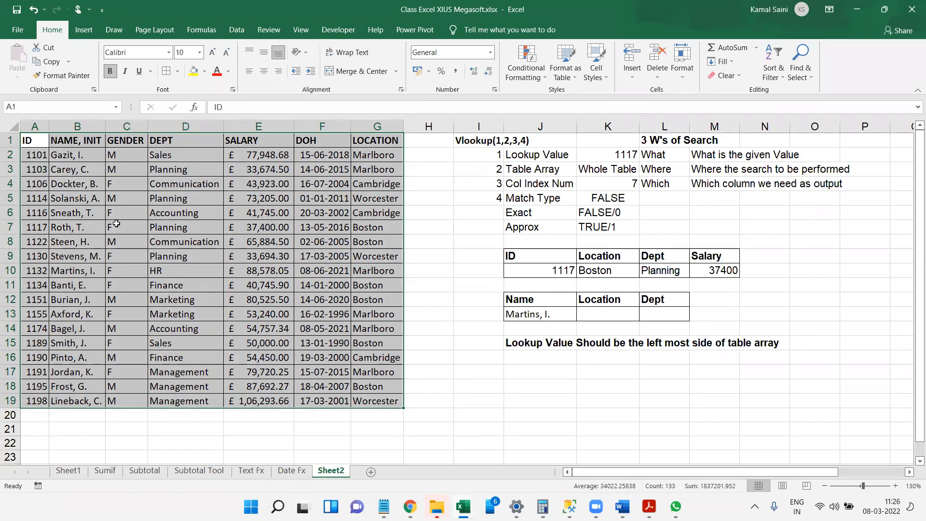
key("Right")
key("ctrl+shift+Down")
key("ctrl+shift+Right")
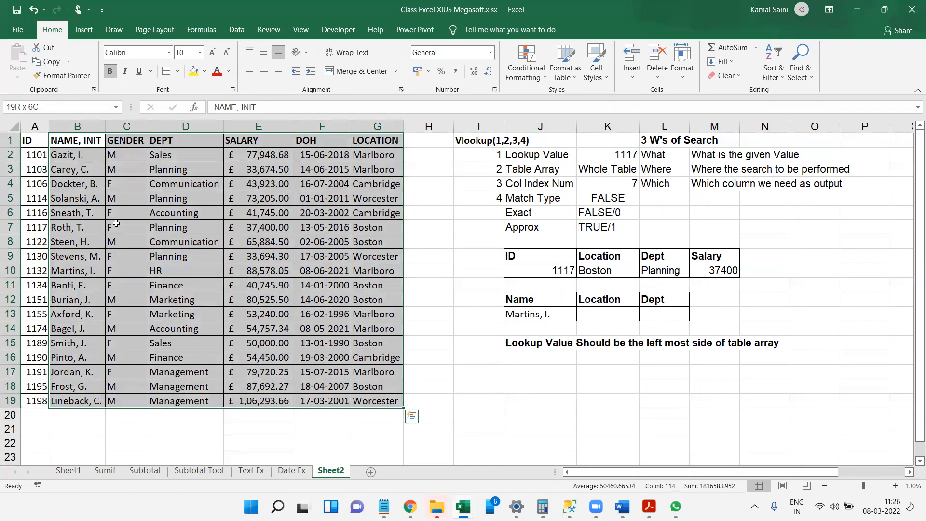
Start a VLOOKUP formula in K13 under Location with J13 as lookup value and B1:G19 as table array.
left_click(596, 317)
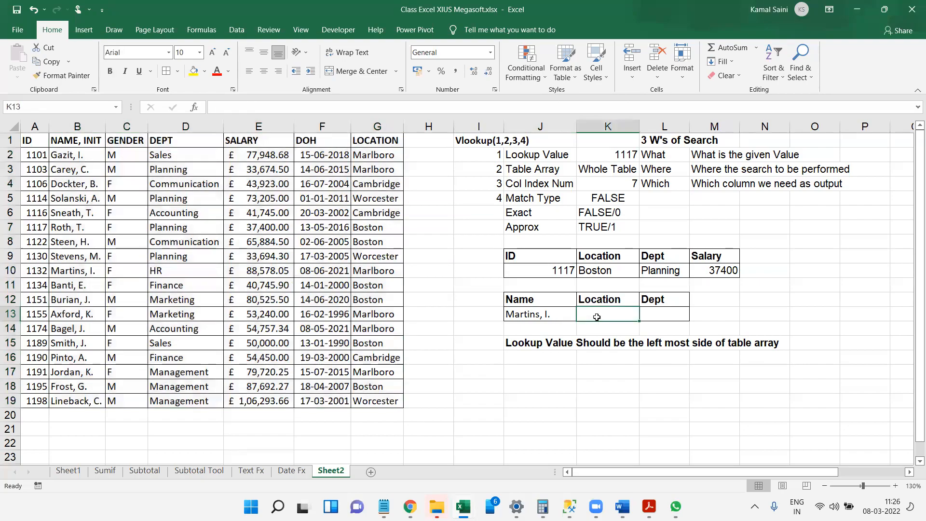
type("=vl")
key("Tab")
key("Left")
type(",")
key("Left")
key("ctrl+Left")
key("ctrl+Left")
key("ctrl+Up")
key("Right")
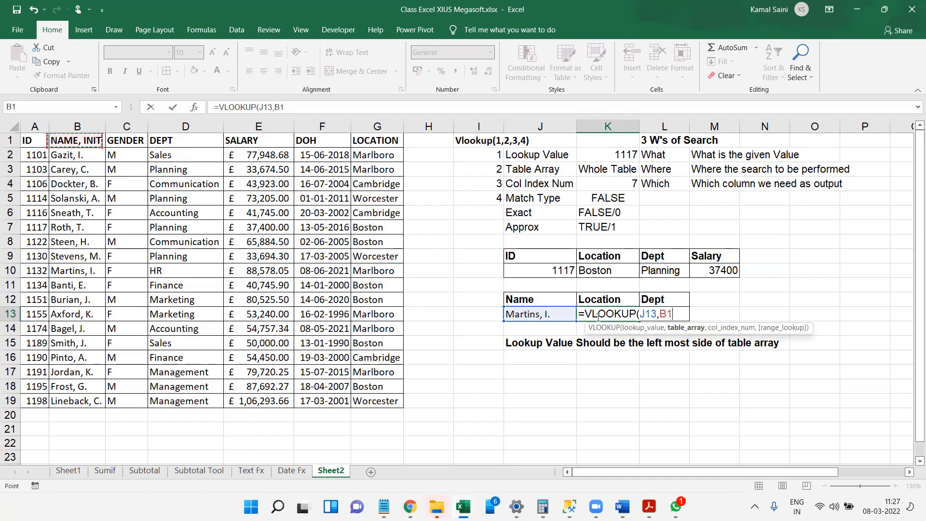
key("ctrl+shift+Down")
key("ctrl+shift+Right")
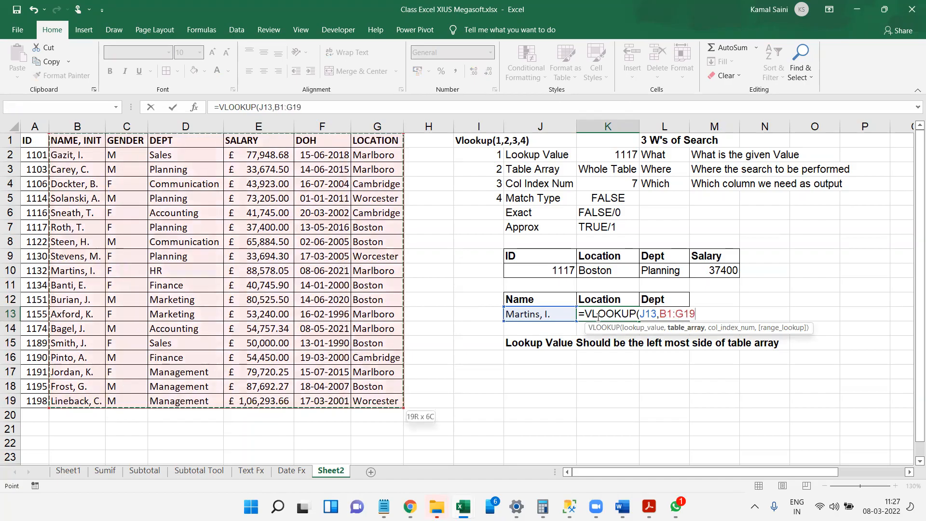
type(",")
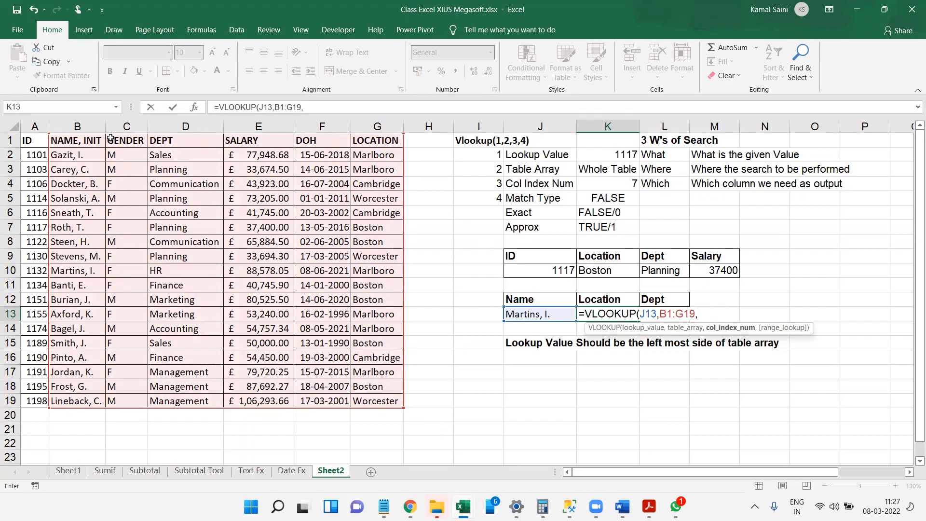
Complete the K13 VLOOKUP with column index 6 and match type 0.
type("6,false")
key("BackSpace")
key("BackSpace")
key("BackSpace")
key("BackSpace")
key("BackSpace")
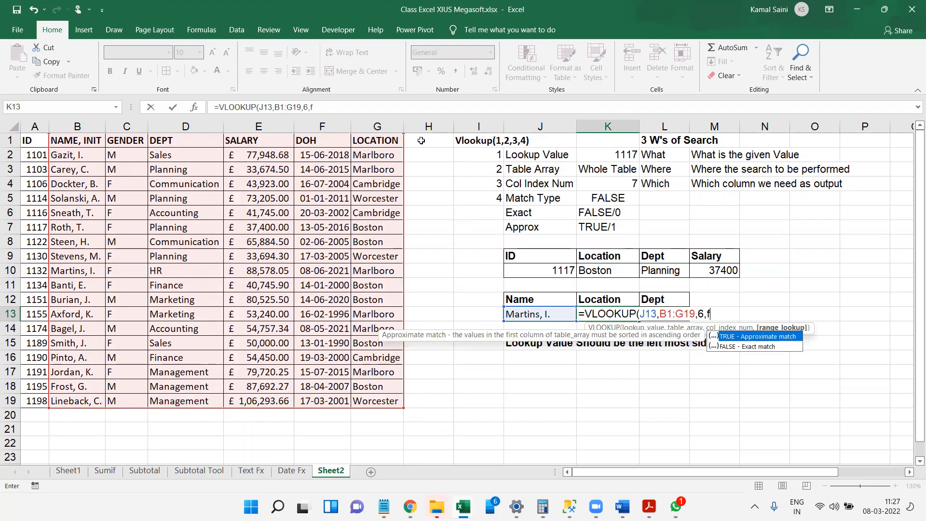
type("0")
key("Tab")
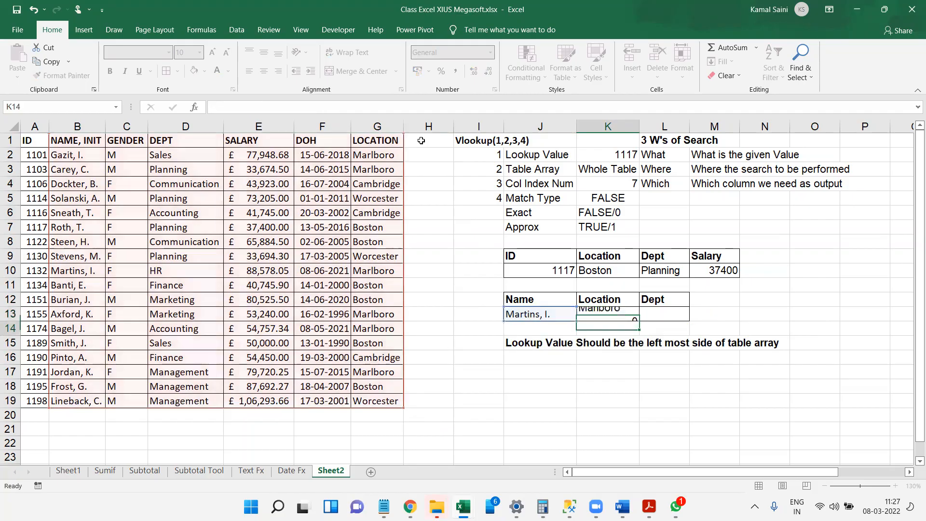
key("Left")
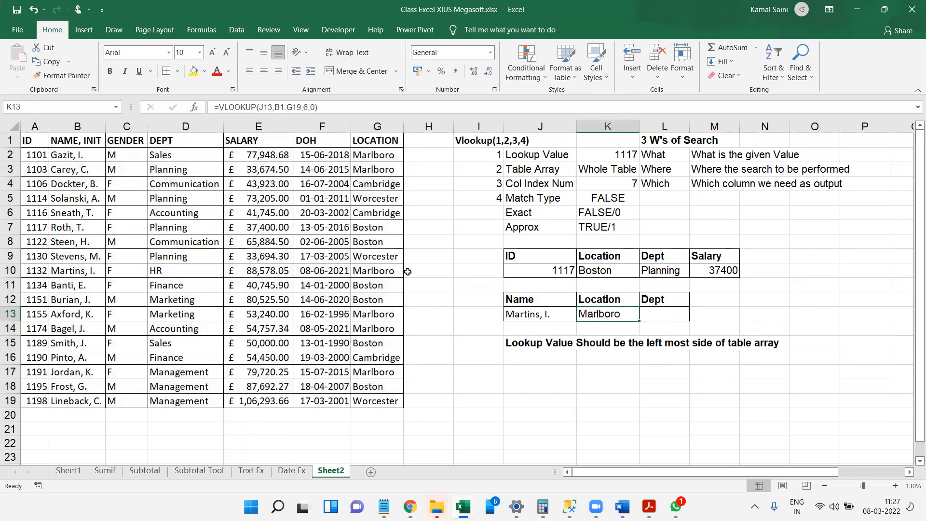
Reopen the Location formula in K13 to review its arguments, and close it without changes.
key("alt+Tab")
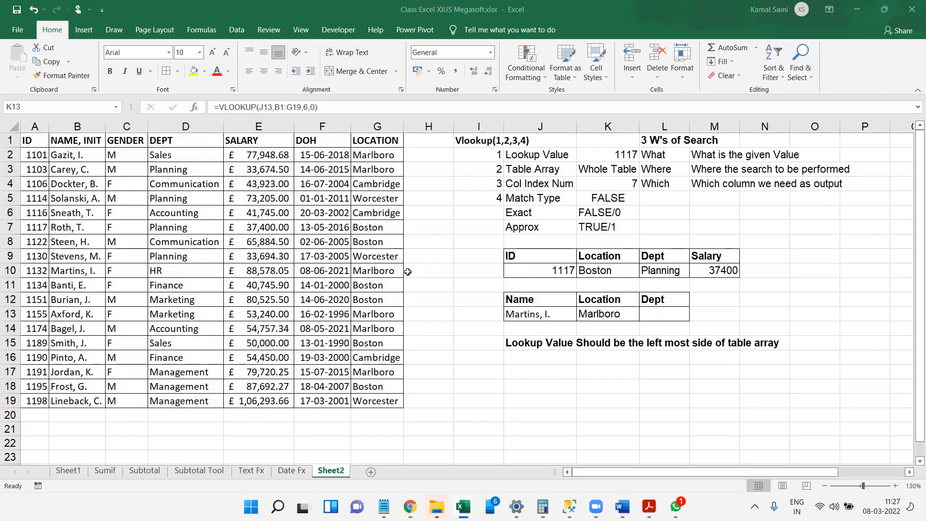
double_click(615, 314)
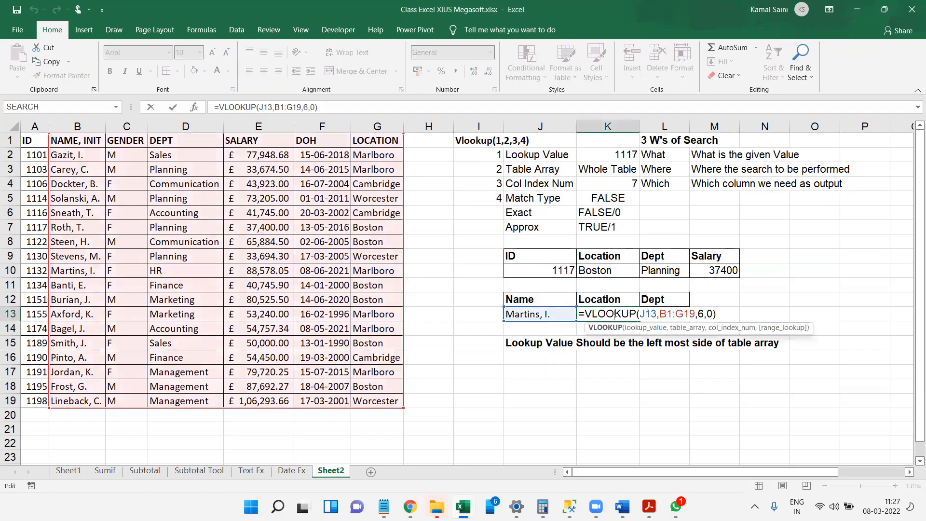
left_click(727, 313)
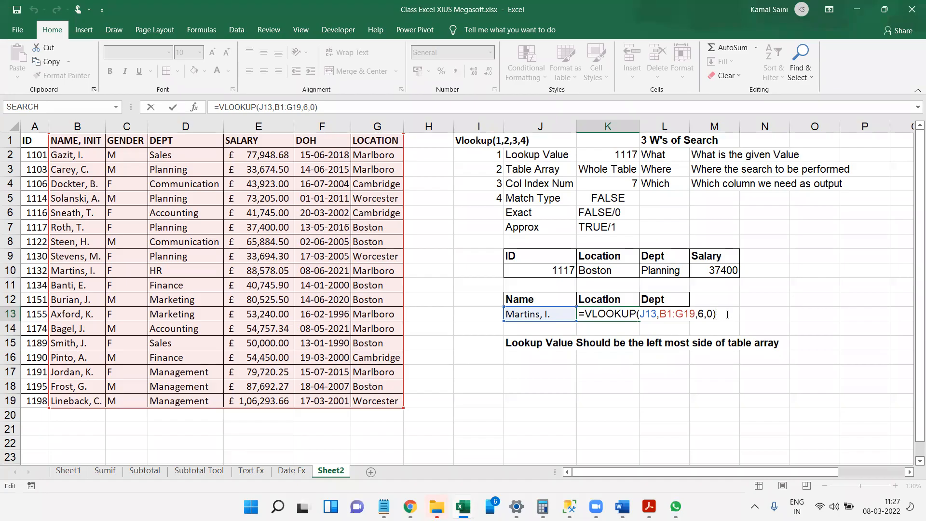
key("Tab")
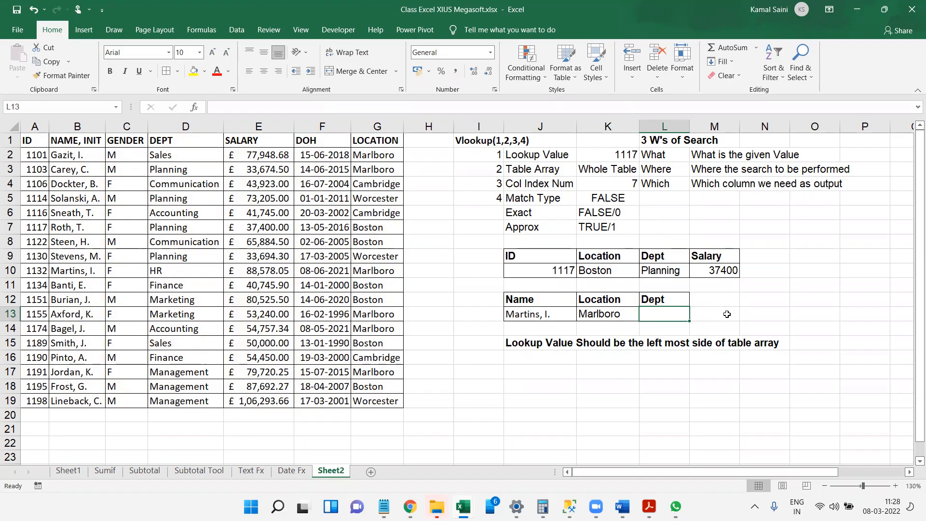
Start a VLOOKUP formula in L13 under Dept with the name in J13 as the lookup value.
type("=vl")
key("Tab")
key("Left")
key("Left")
type(",")
Complete the L13 VLOOKUP with table array B1:G19, column index 3 and match type 0.
key("Left")
key("Left")
key("Left")
key("Left")
key("Left")
key("Left")
key("Left")
key("Left")
key("Left")
key("Left")
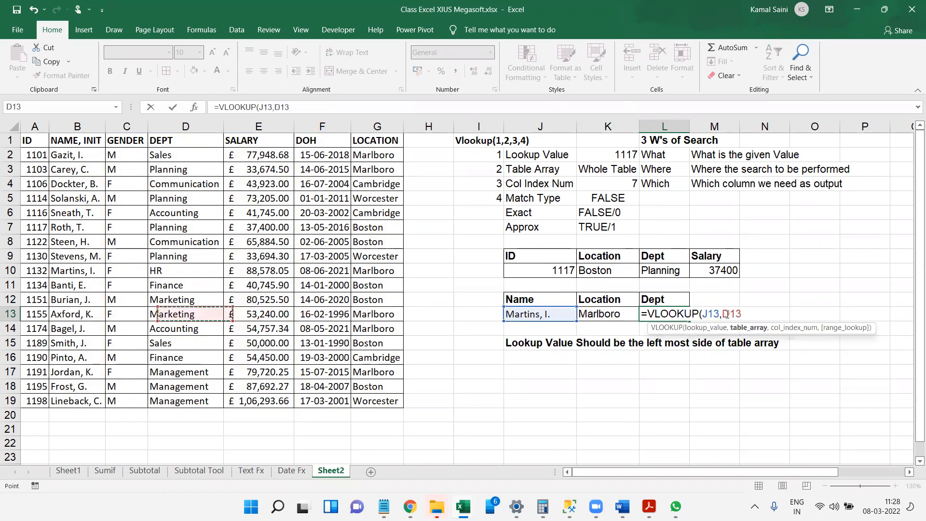
key("ctrl+Up")
key("ctrl+shift+Down")
key("ctrl+shift+Right")
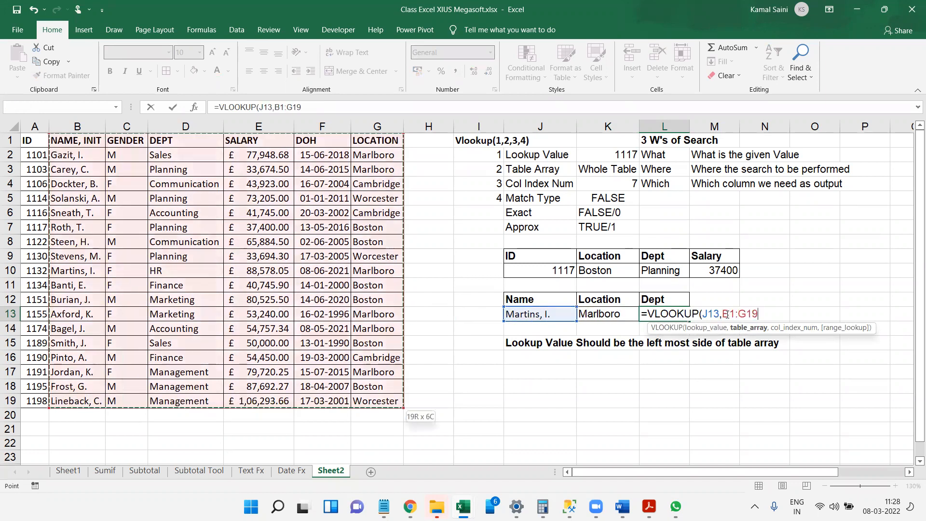
type(",")
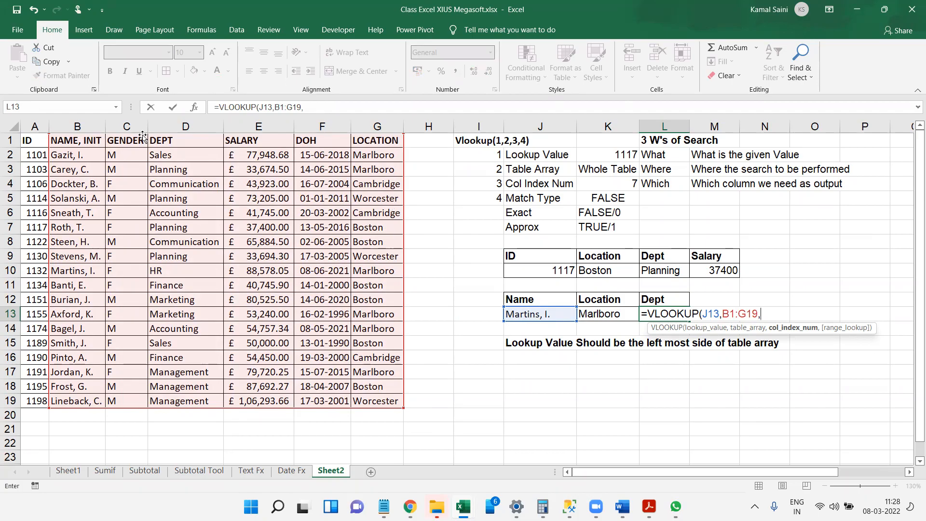
type("3,0)")
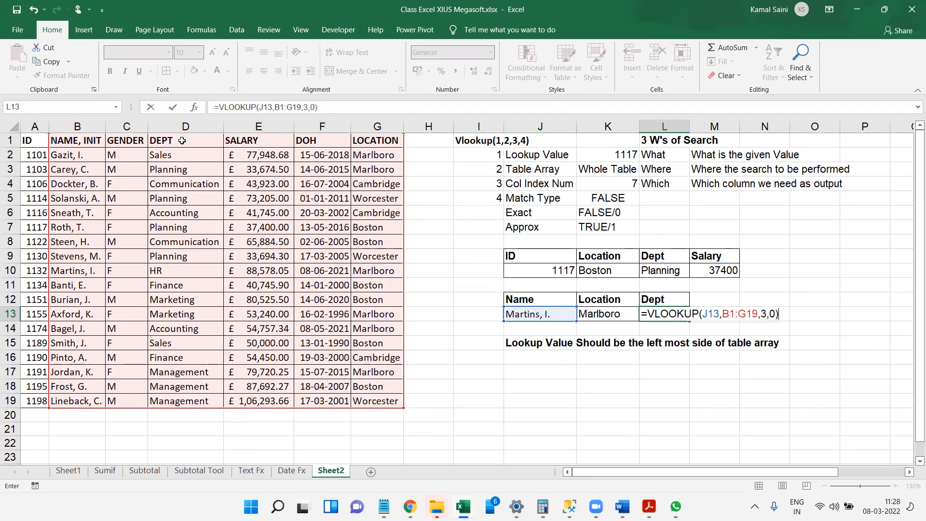
key("Tab")
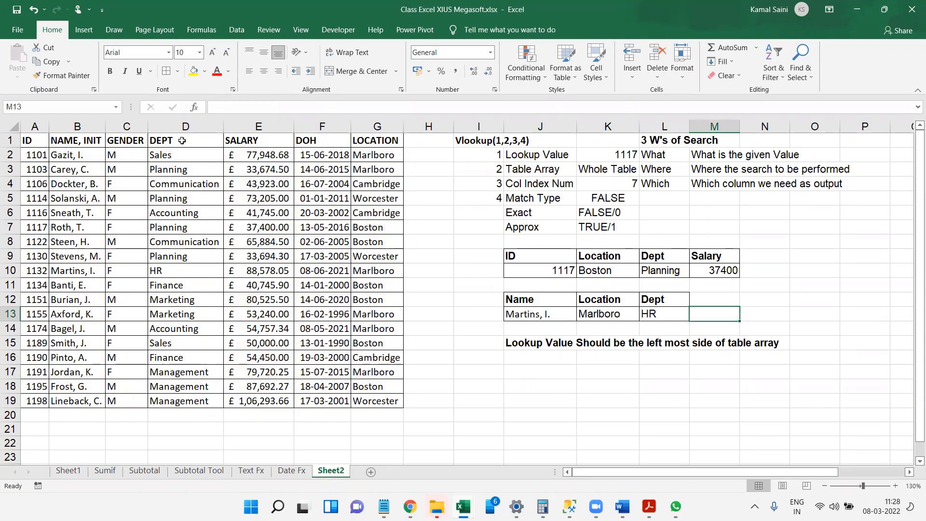
Add the header ID in M12, beside the Dept header of the name lookup table.
key("Up")
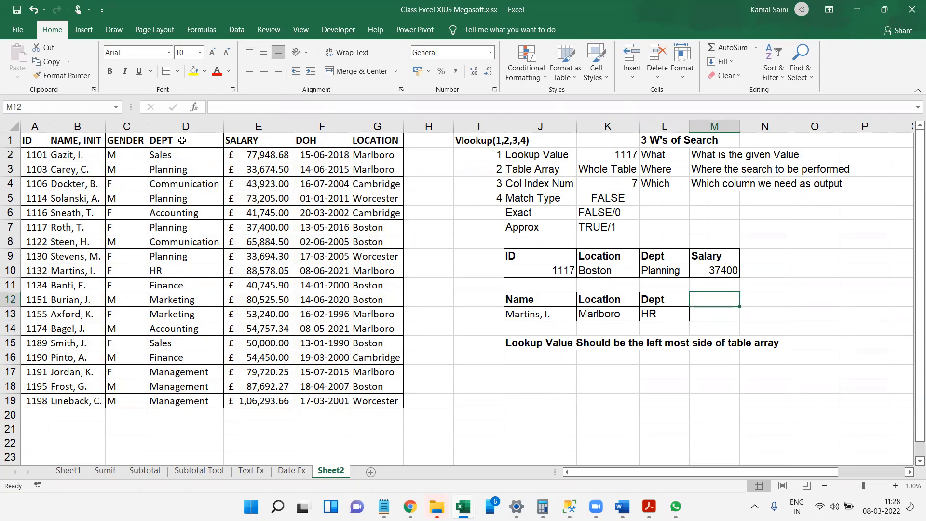
type("ID")
key("Return")
Apply cell borders to L12:M13 so that the grid covers the ID column.
key("Left")
key("Up")
key("shift+Down")
key("shift+Right")
key("alt")
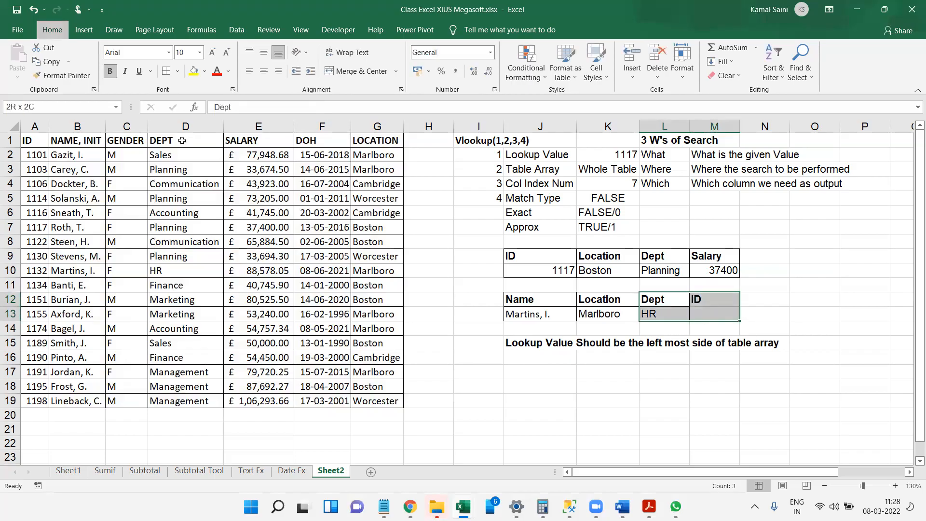
key("Escape")
key("Down")
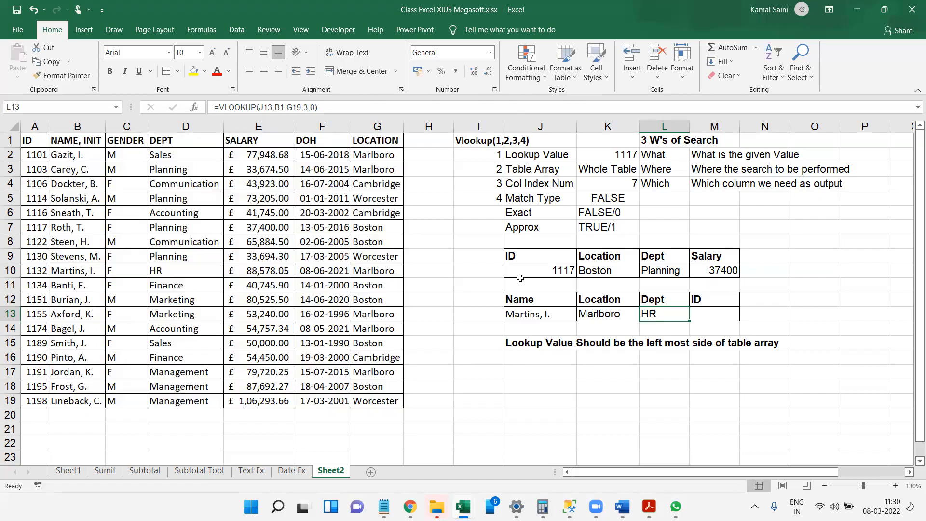
Enter "Not Possible" in M13, under the ID header of the name lookup table.
left_click(84, 147)
key("ctrl+shift+Down")
key("ctrl+shift+Right")
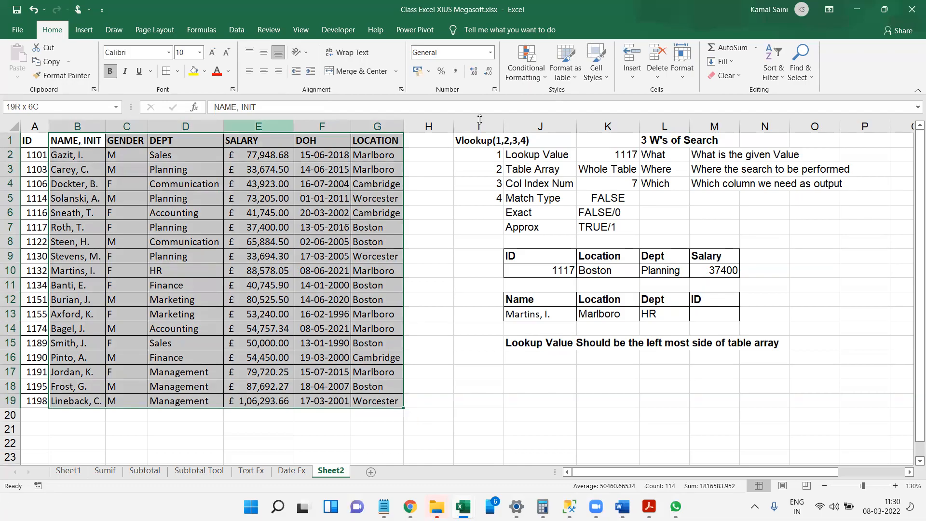
left_click(707, 319)
type("Not Possible")
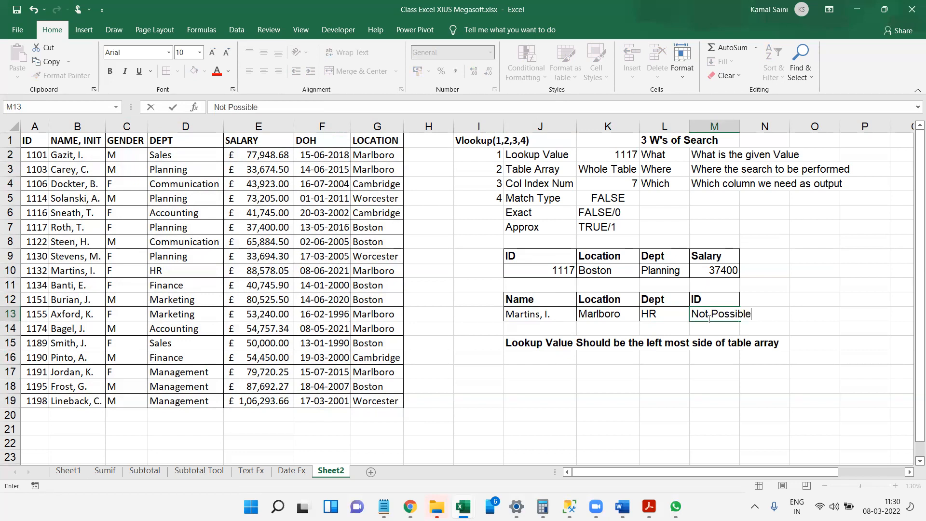
key("Return")
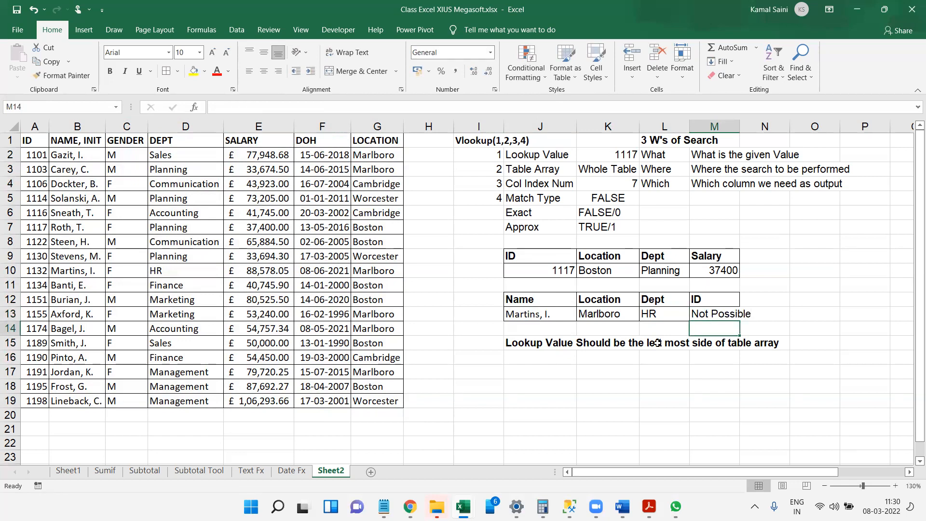
Add the bold note "Vlookup Only Works from Left to Right Not Vice versa" in J16.
left_click(542, 353)
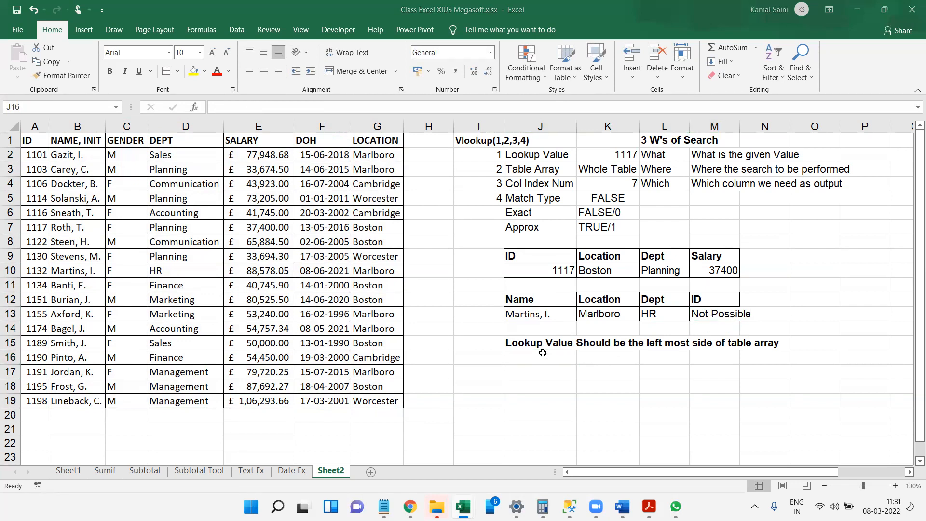
double_click(570, 352)
type("Vlo")
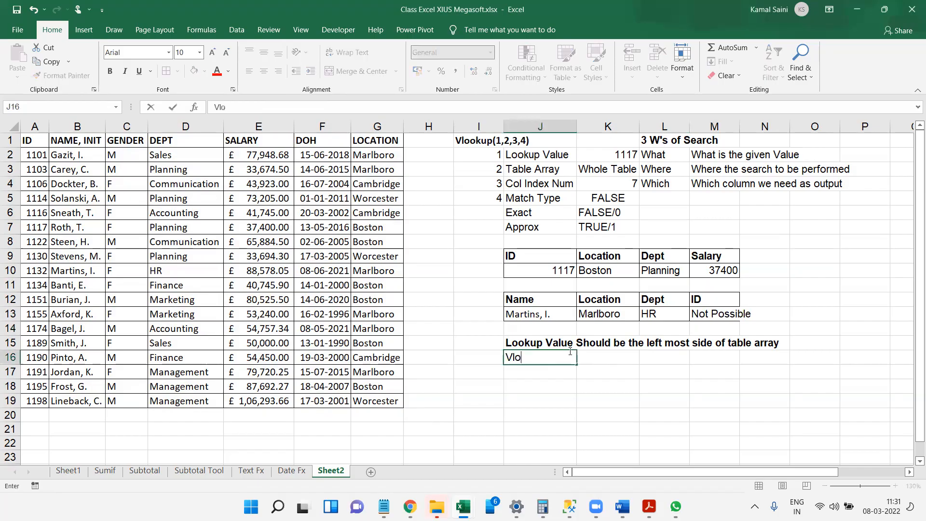
type("okup Only ")
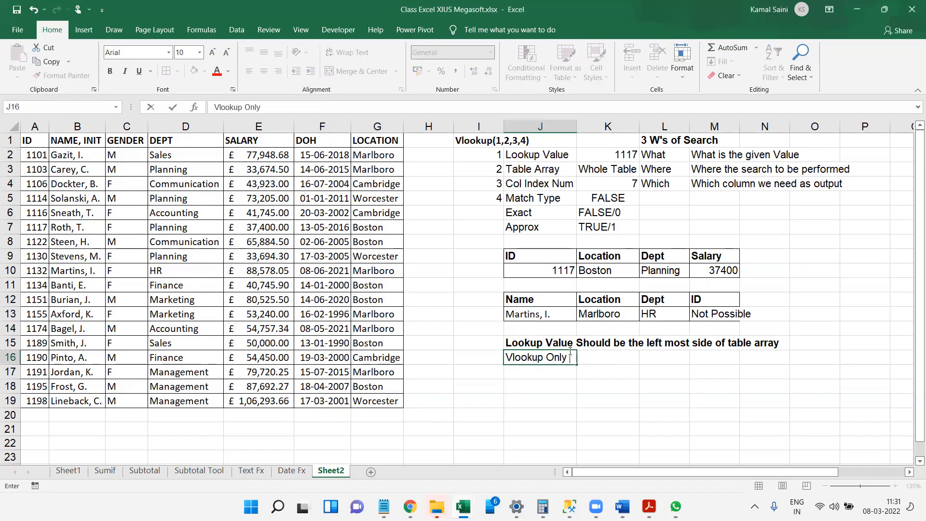
type("Works from Left to Rivh")
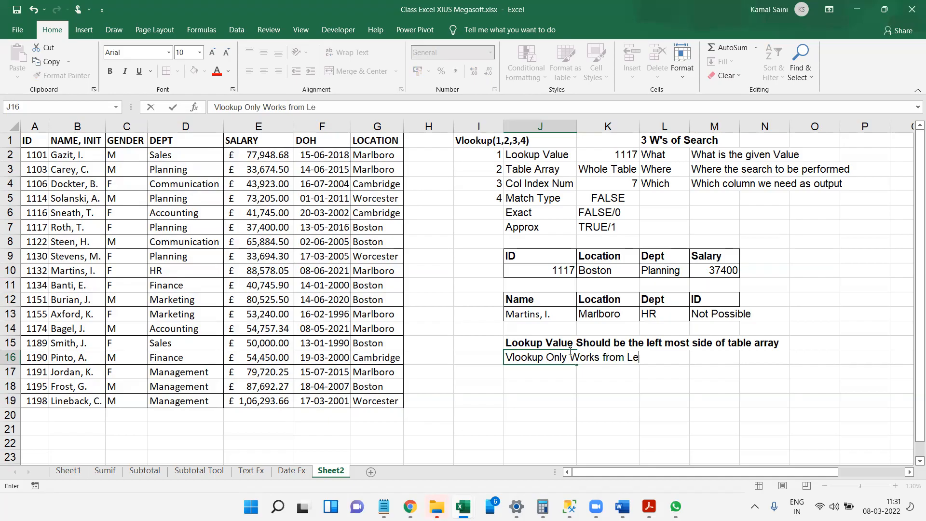
key("BackSpace")
key("BackSpace")
type("g")
key("BackSpace")
type("ght Not")
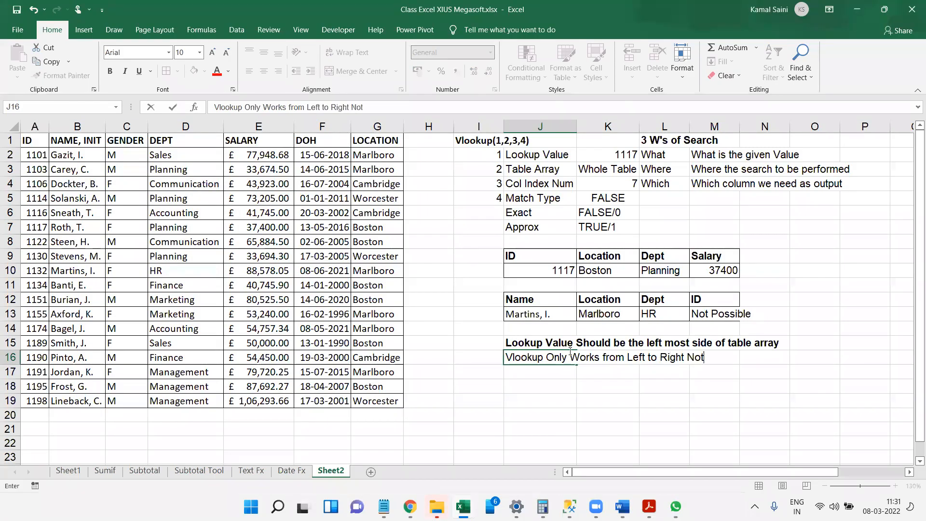
type(" Vice versa")
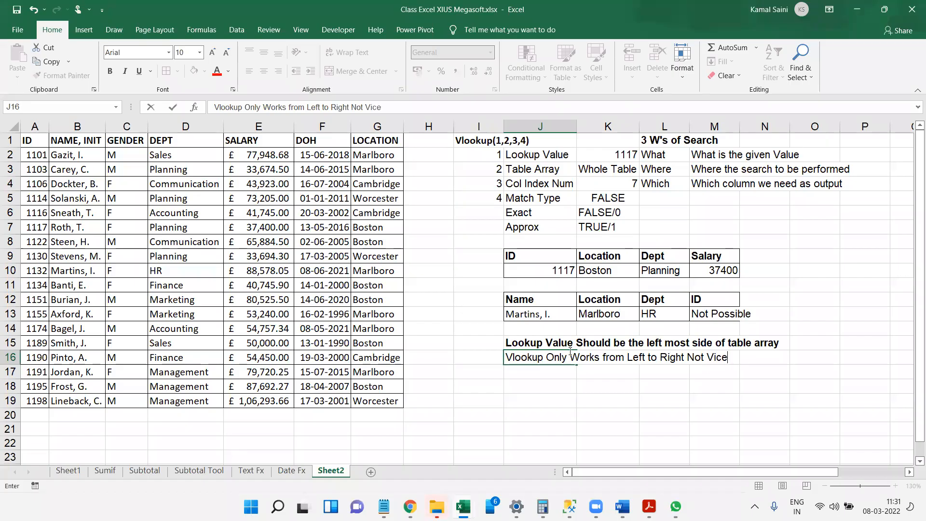
key("Return")
left_click(569, 351)
key("ctrl+b")
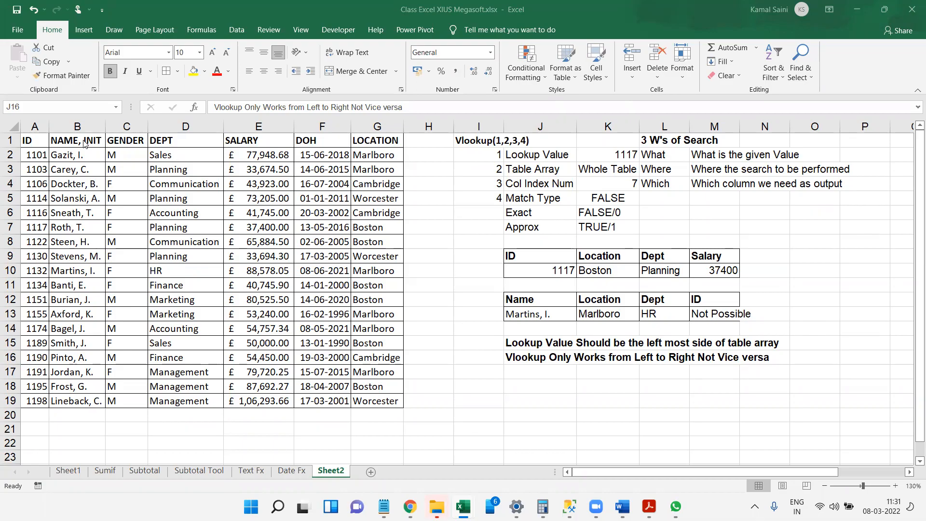
left_click(36, 128)
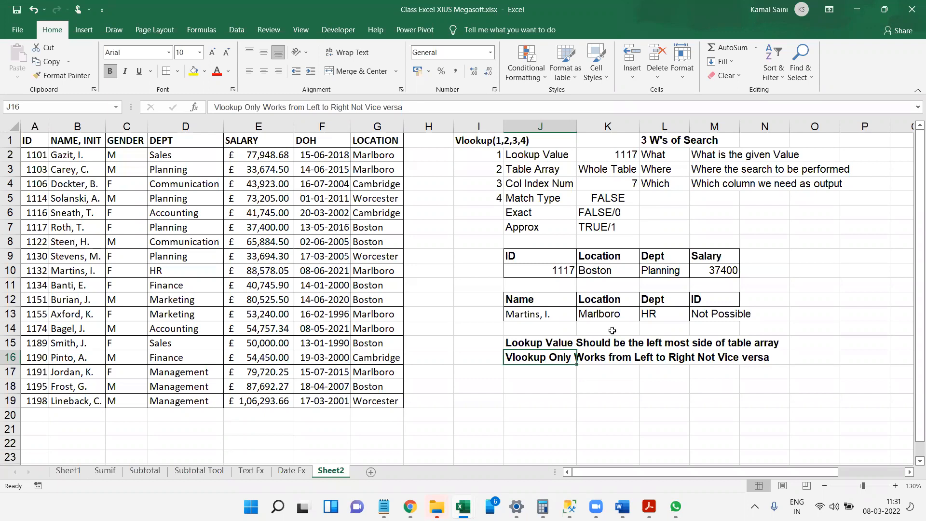
left_click(229, 59)
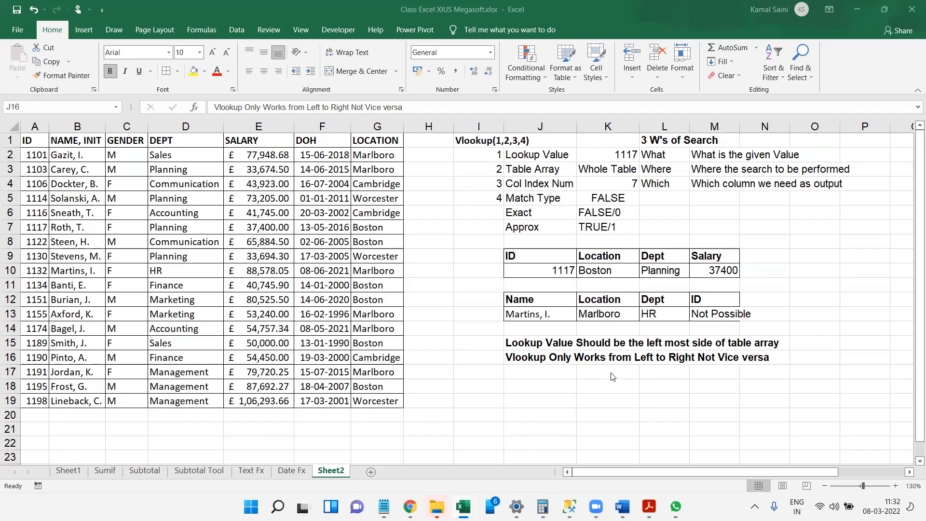
left_click(719, 313)
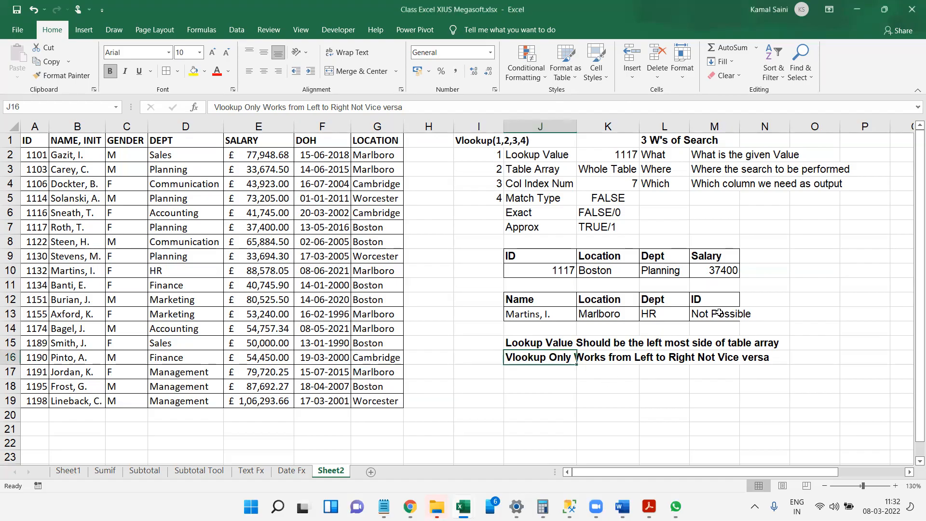
Examine the table array B1:G19, which starts at the name column, and the VLOOKUP notes beside it.
left_click(78, 143)
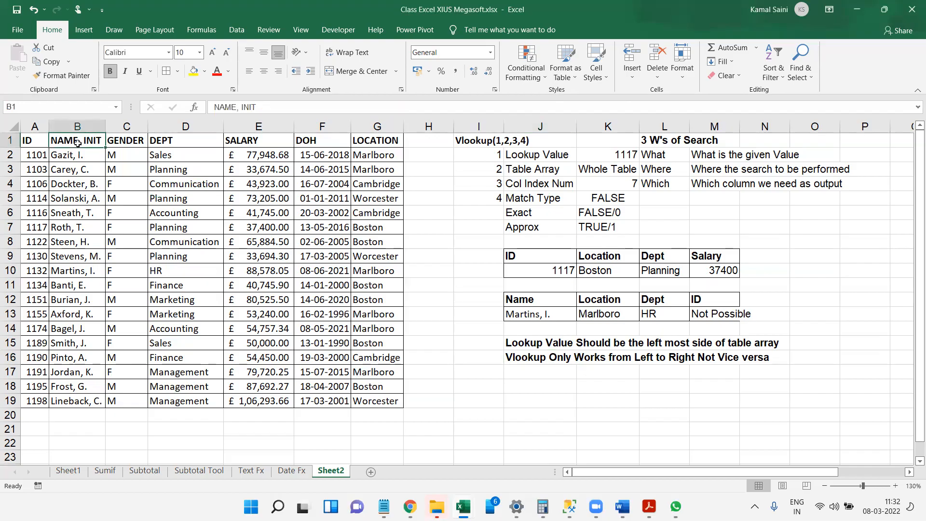
key("ctrl+shift+Down")
key("ctrl+shift+Right")
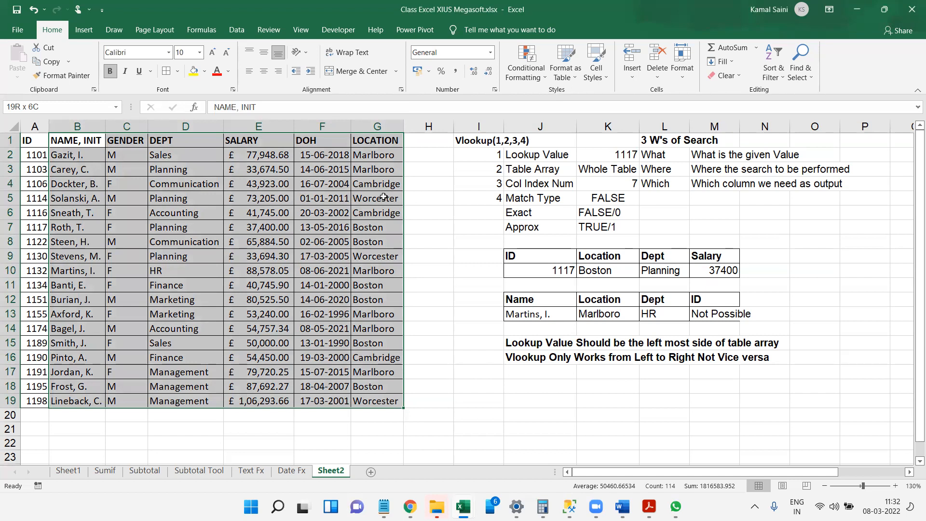
left_click(383, 197)
scroll(376, 193, "right", 4)
scroll(376, 193, "up", 1, "ctrl")
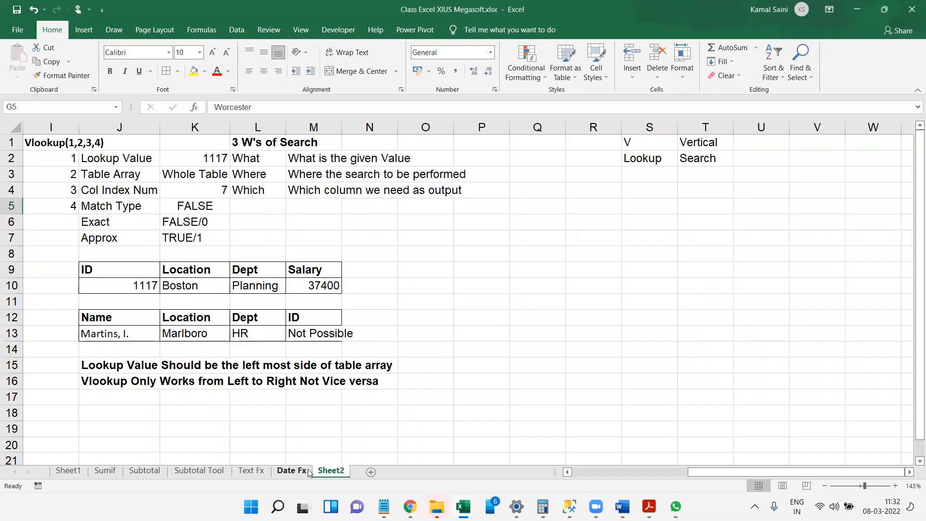
left_click(293, 430)
key("ctrl+Left")
key("ctrl+Left")
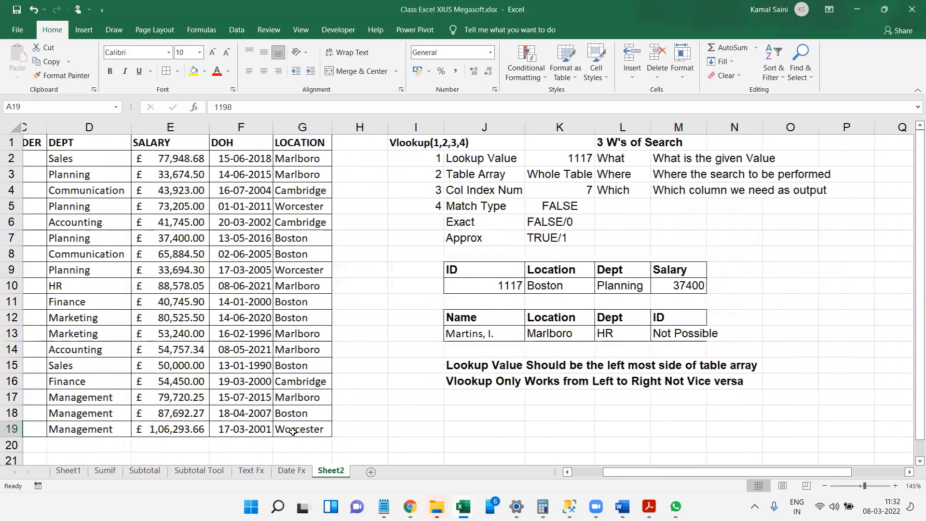
Compare lookup cells J13 and M13 with table array B1:G19 and the ID column's position relative to the names.
left_click(91, 159)
left_click(91, 151)
key("ctrl+shift+Down")
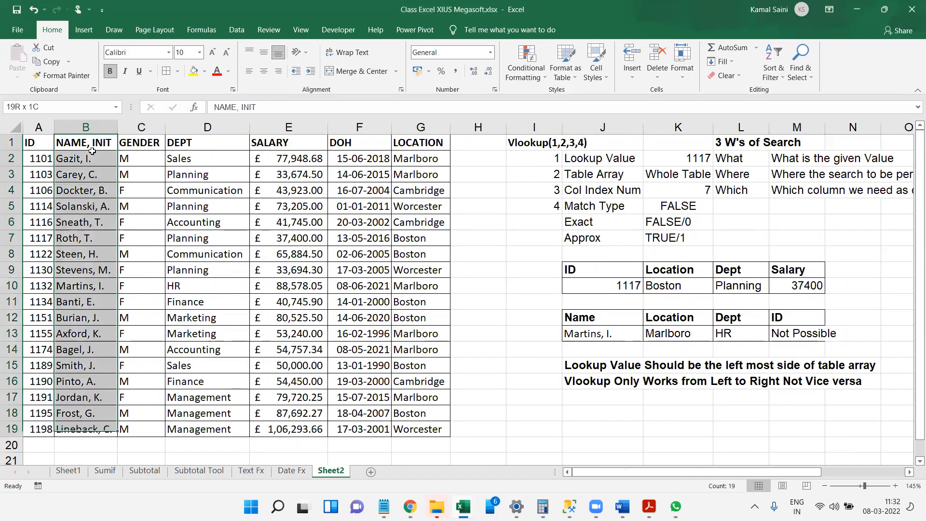
key("ctrl+shift+Right")
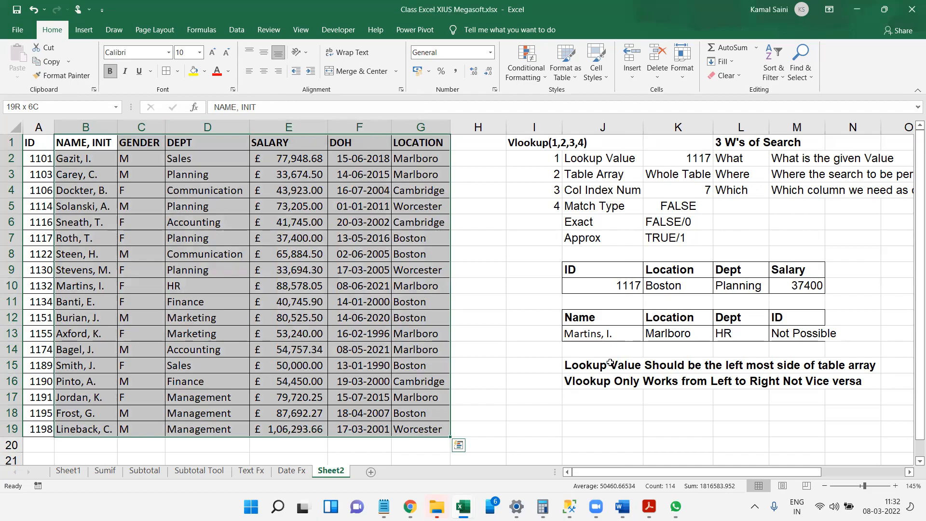
left_click(604, 327)
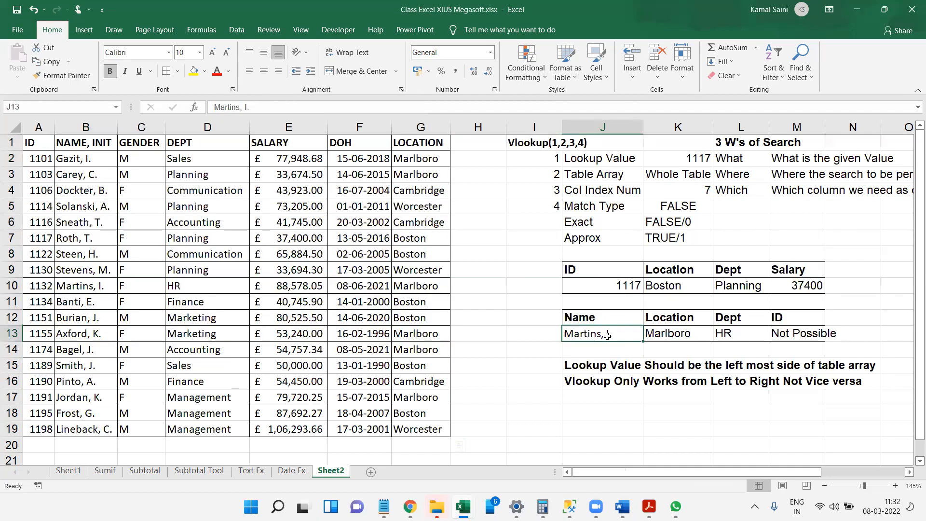
left_click(812, 332)
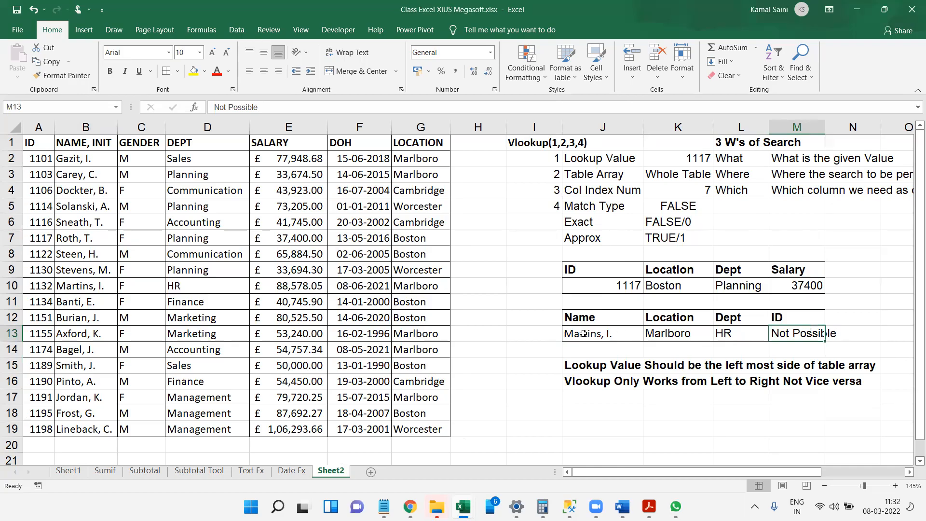
left_click_drag(72, 254, 46, 255)
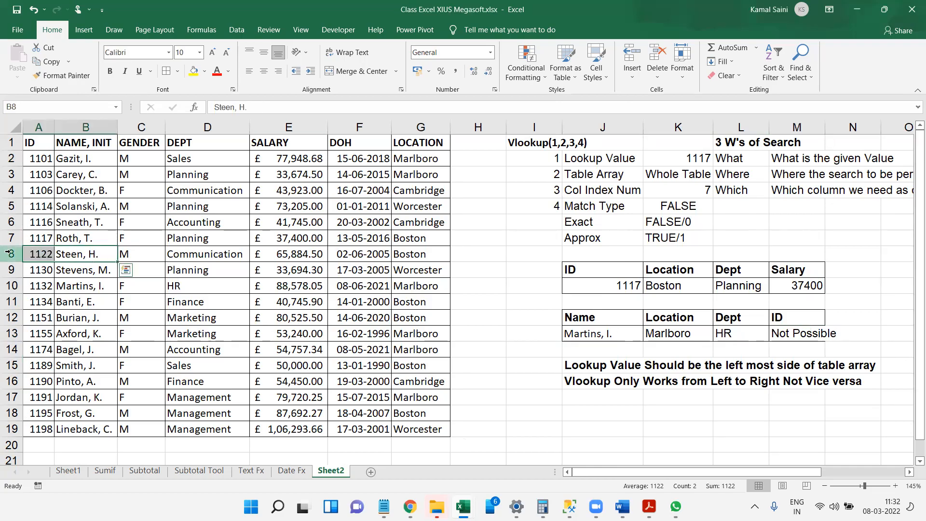
left_click_drag(79, 252, 420, 270)
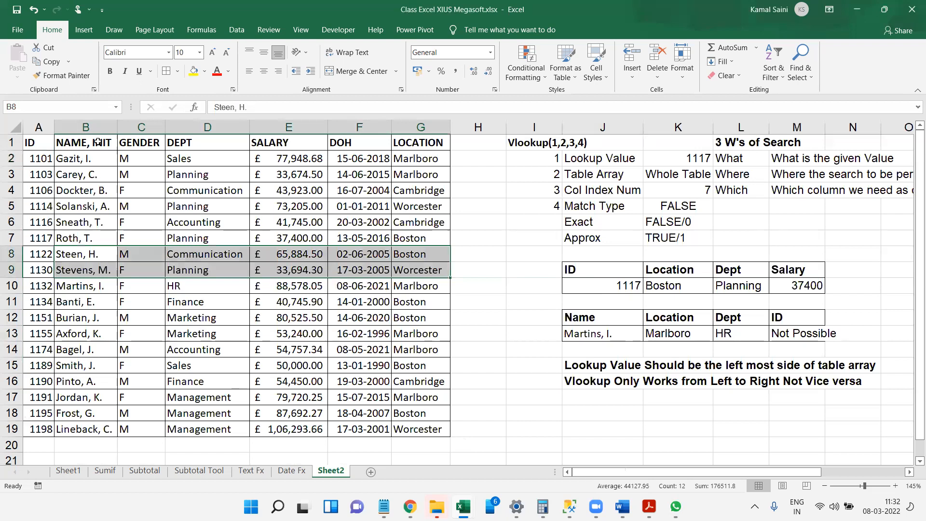
left_click_drag(94, 142, 482, 429)
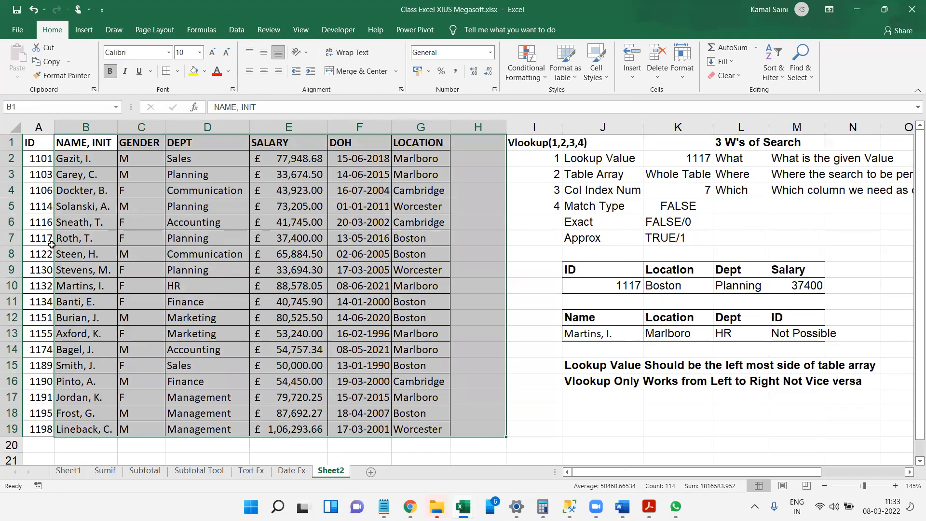
Try a copy of the ID column A1:A19 in H1:H19, beside the LOCATION column.
key("ctrl+Home")
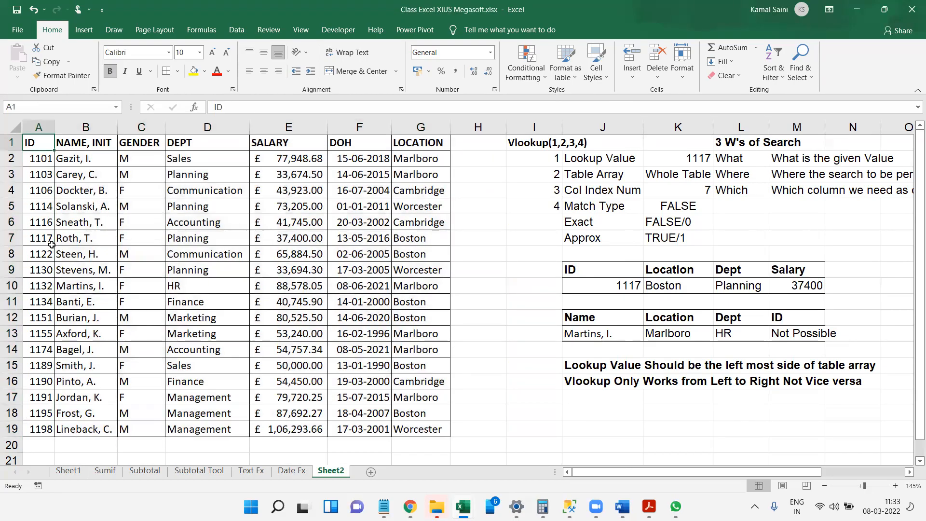
key("ctrl+shift+Down")
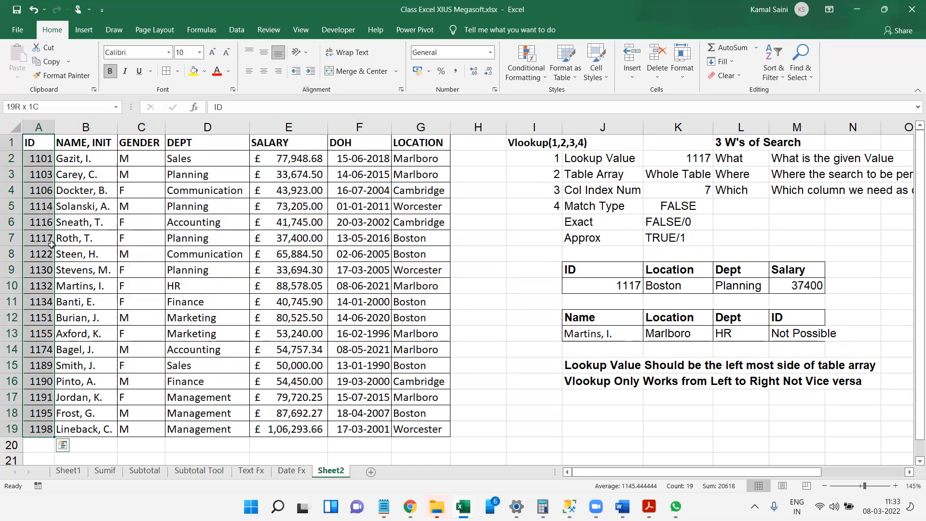
key("ctrl+c")
key("Right")
key("Right")
key("Right")
key("Right")
key("Right")
key("Right")
key("Right")
key("ctrl+v")
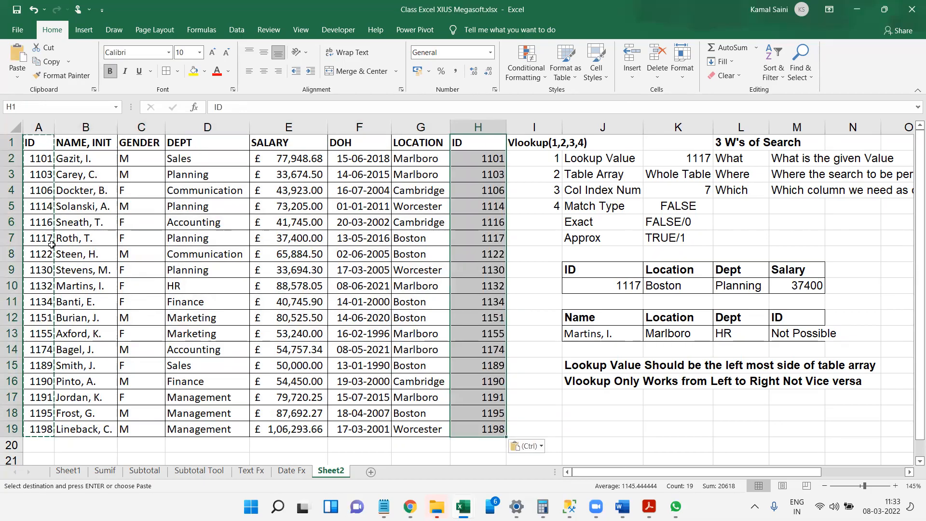
Check the table range starting at B1 with the copied ID column included, and undo the paste in column H.
key("Left")
key("Left")
key("Left")
key("Left")
key("Left")
key("Left")
key("ctrl+shift+Down")
key("ctrl+shift+Right")
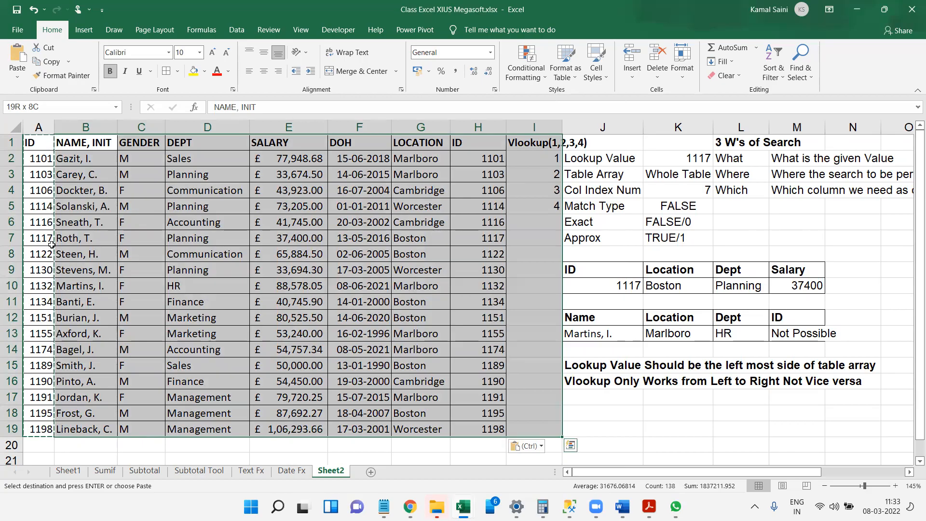
key("ctrl+z")
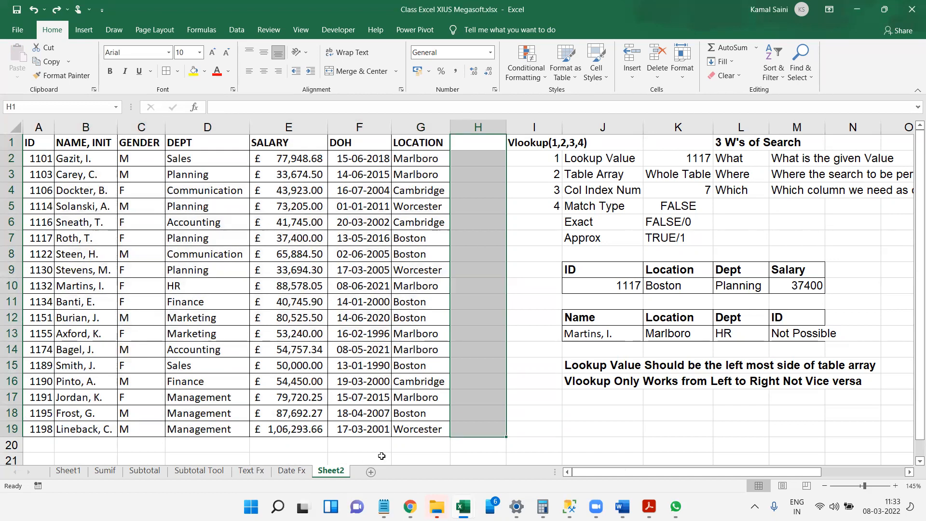
Copy the employee table's header row A1:G1 to J18, below the VLOOKUP notes.
left_click(650, 480)
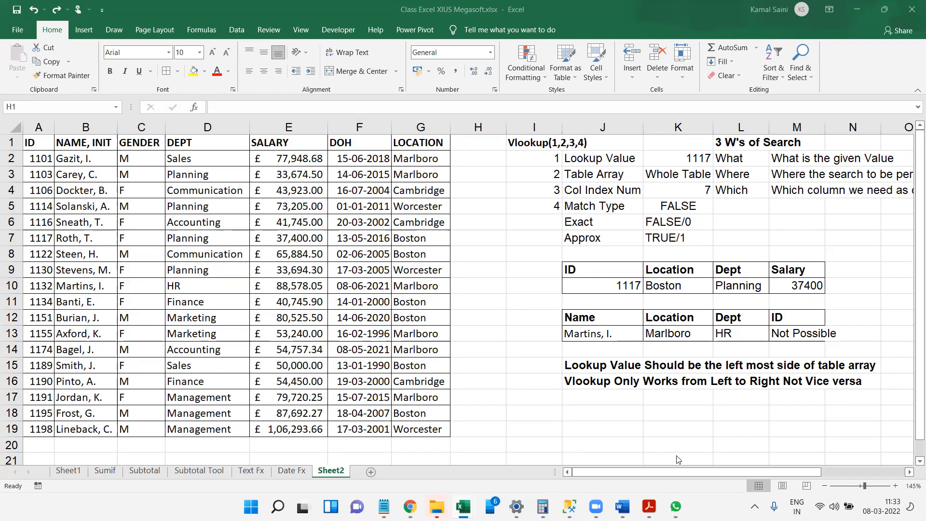
left_click(577, 349)
scroll(577, 349, "down", 1)
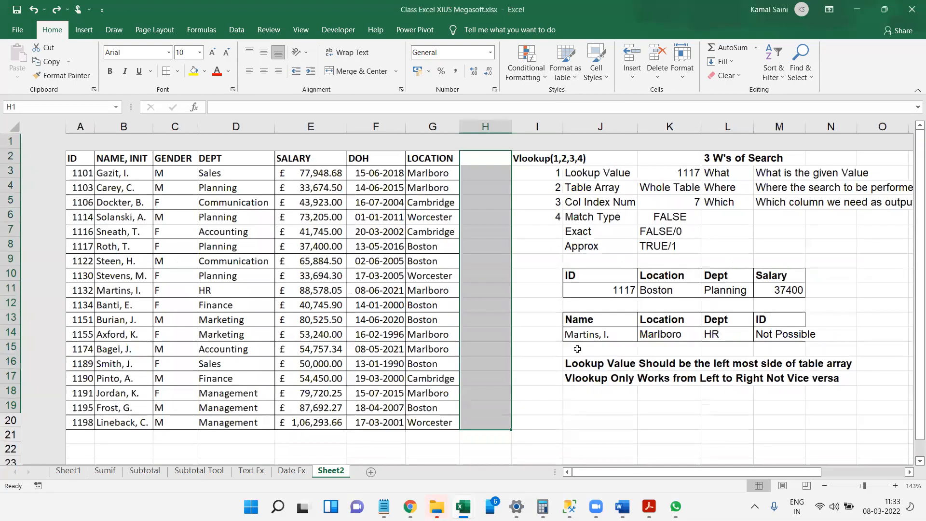
scroll(577, 349, "down", 2)
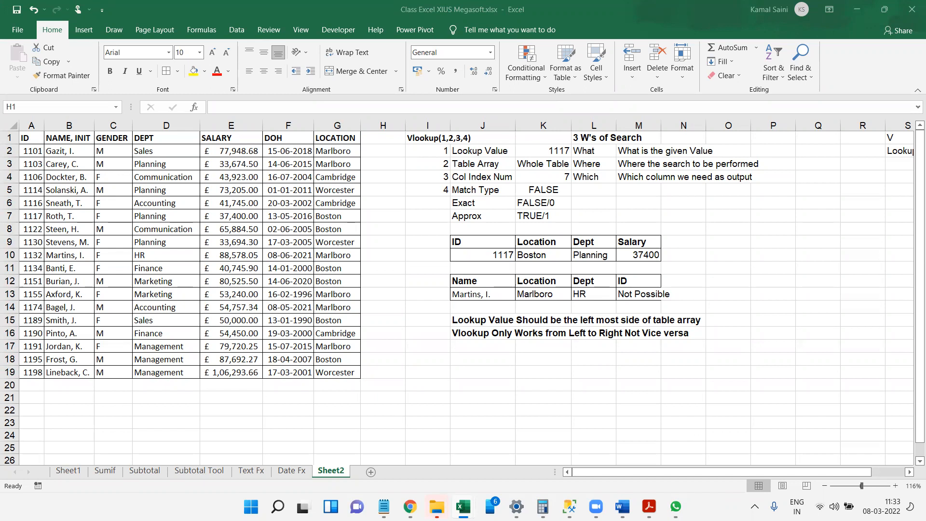
left_click(12, 126)
left_click(37, 141)
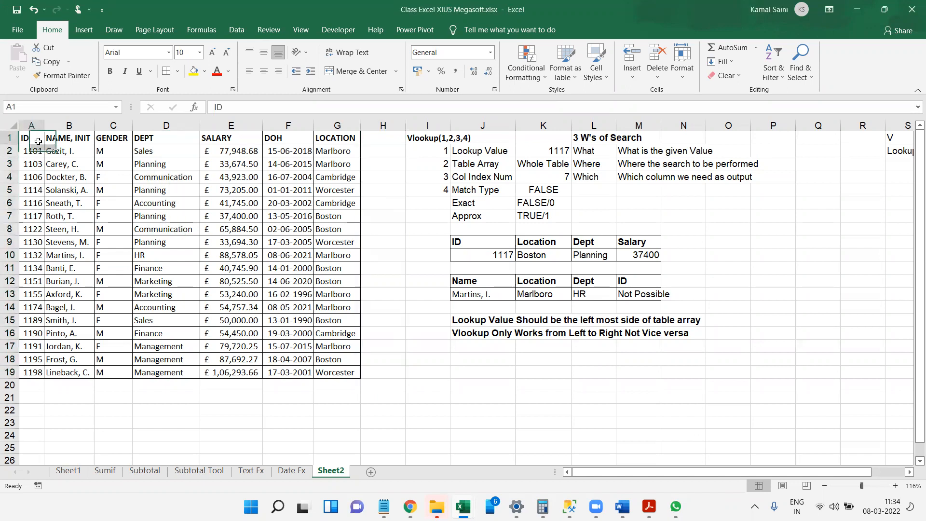
left_click_drag(38, 142, 338, 140)
key("ctrl+c")
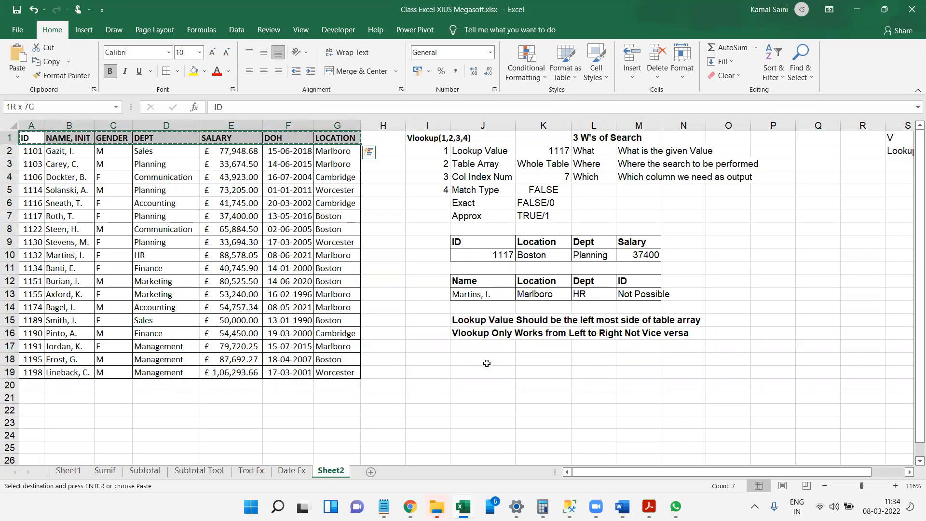
left_click(502, 359)
key("ctrl+v")
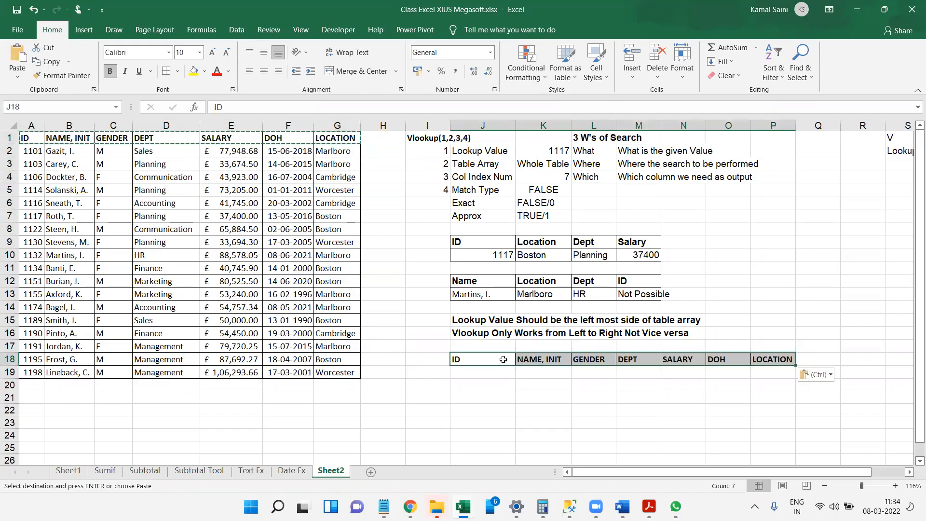
Enter the employee ID used in the first lookup table under the ID header in J19.
key("Down")
type("111")
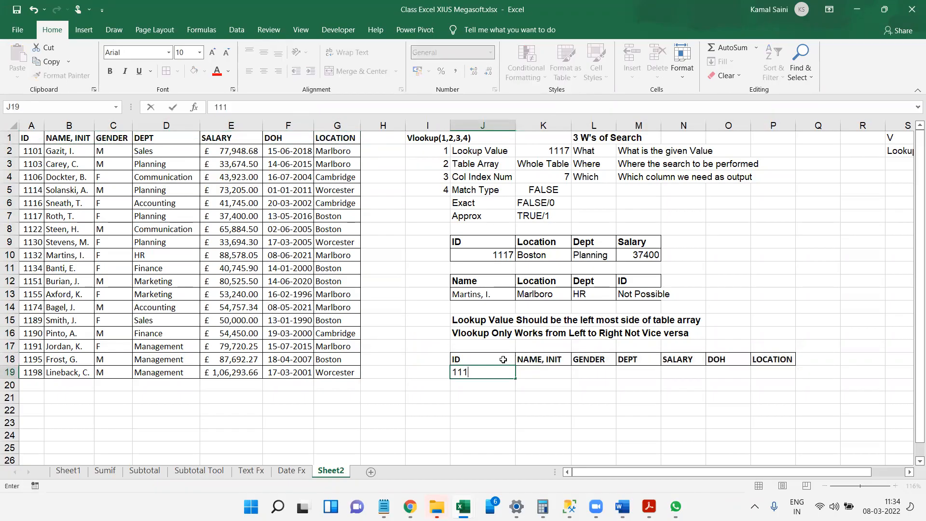
type("7")
key("Tab")
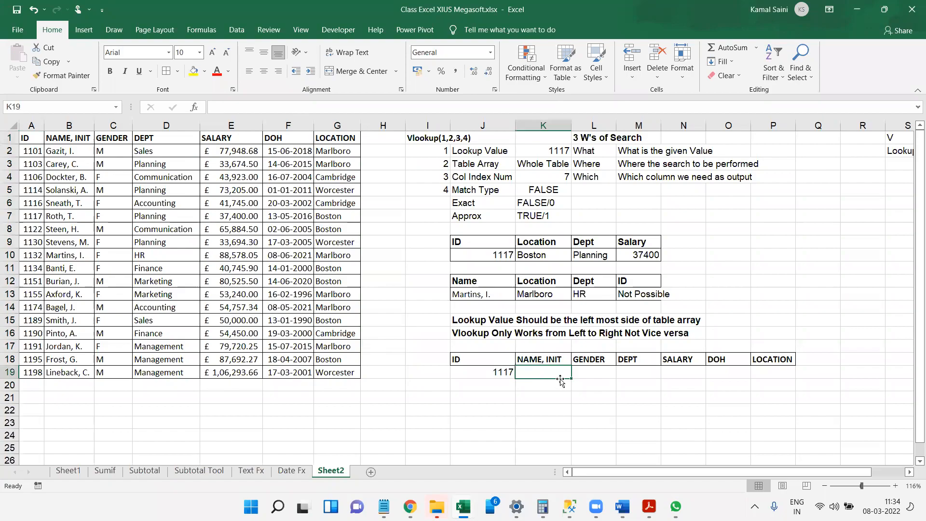
left_click_drag(570, 378, 784, 389)
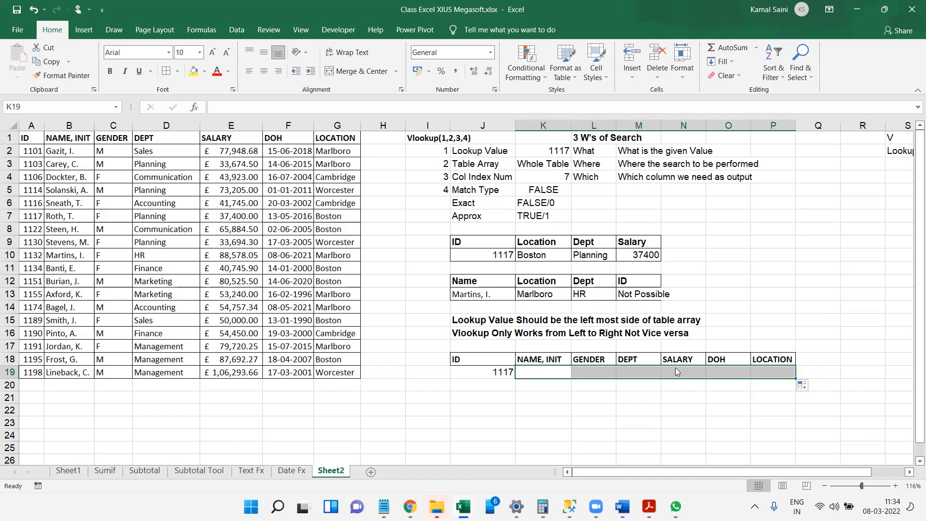
key("ctrl+n")
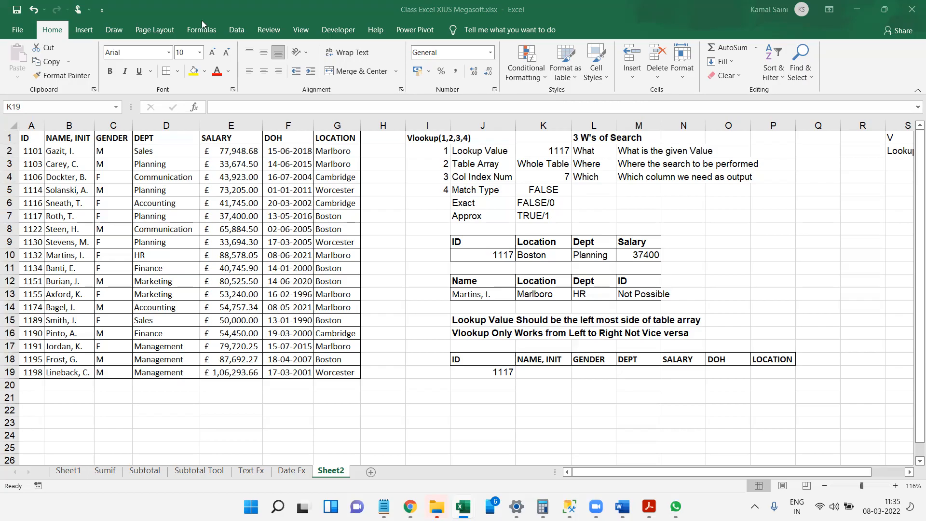
left_click(496, 382)
left_click(496, 419)
left_click(494, 384)
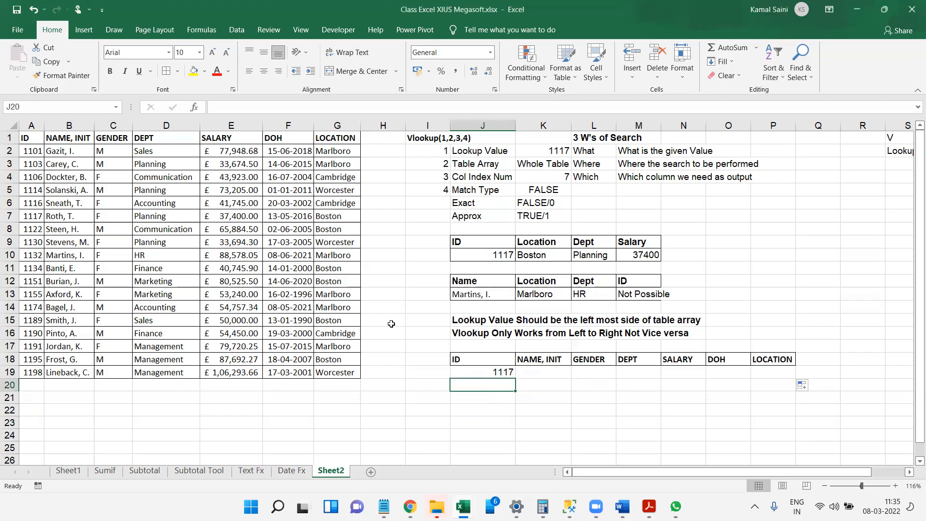
Look up the employee name in K19 with =VLOOKUP(J19,A2:G19,2,0).
left_click(558, 373)
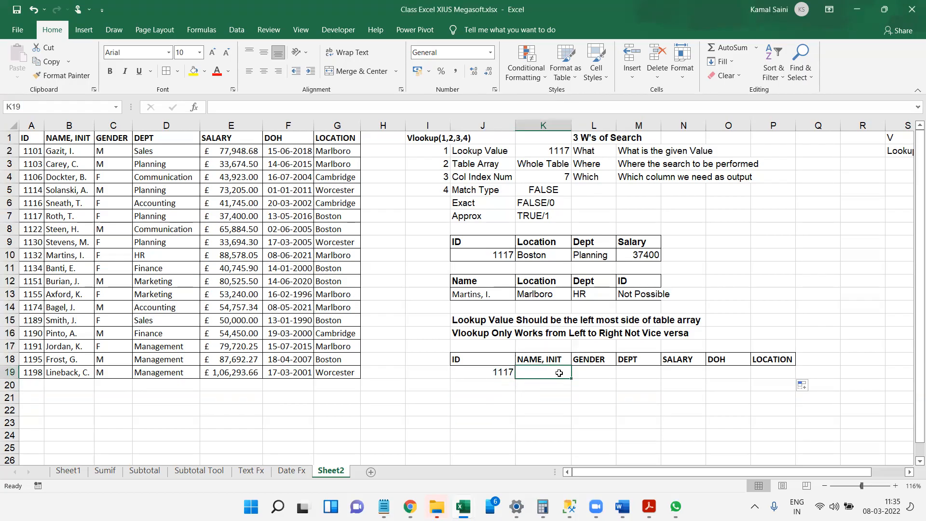
type("=vlookup(")
key("Left")
type(",")
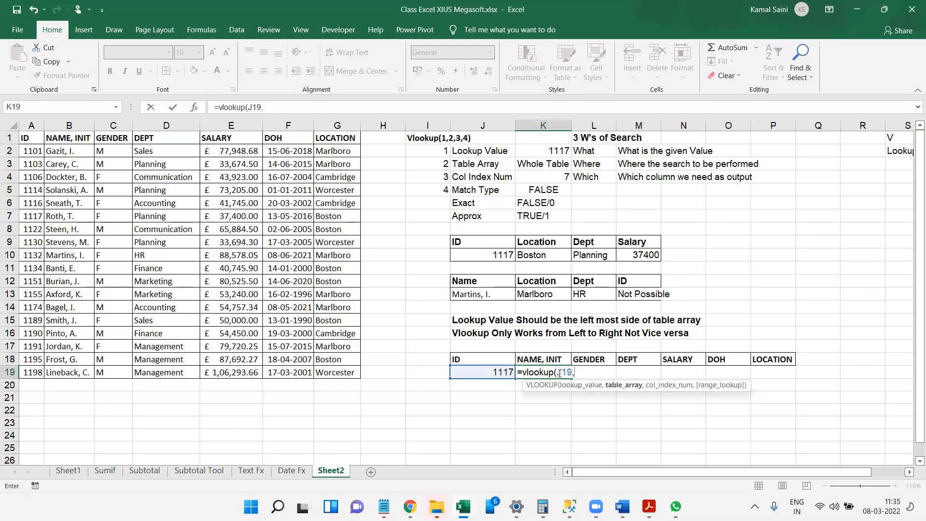
left_click(27, 151)
left_click_drag(27, 152, 341, 371)
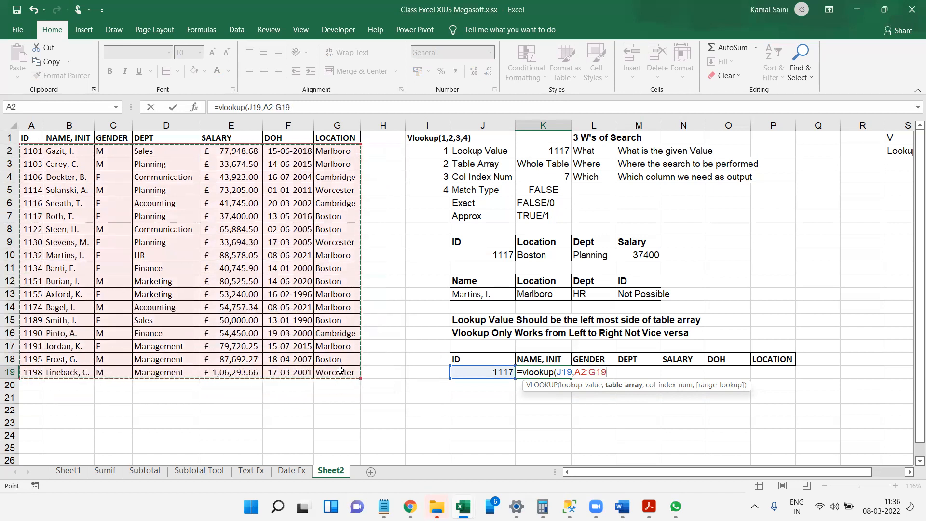
type(",2,0")
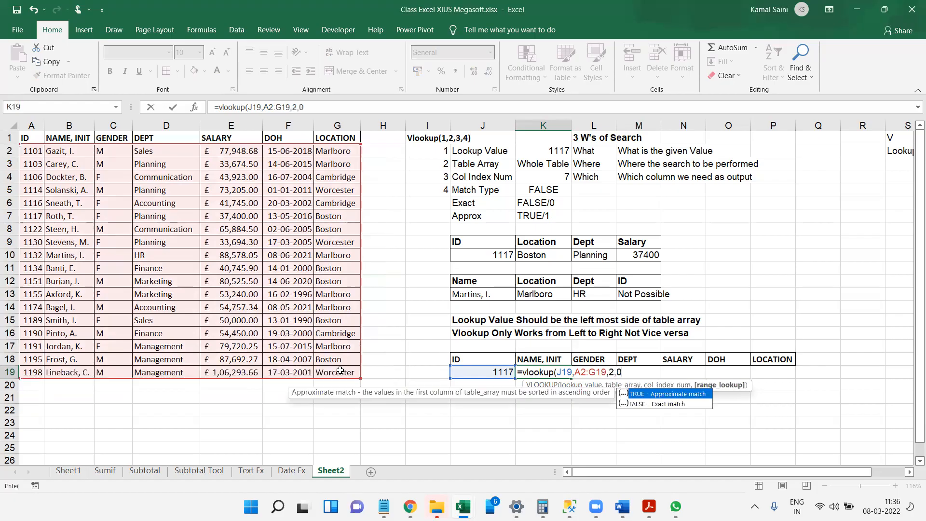
key("Return")
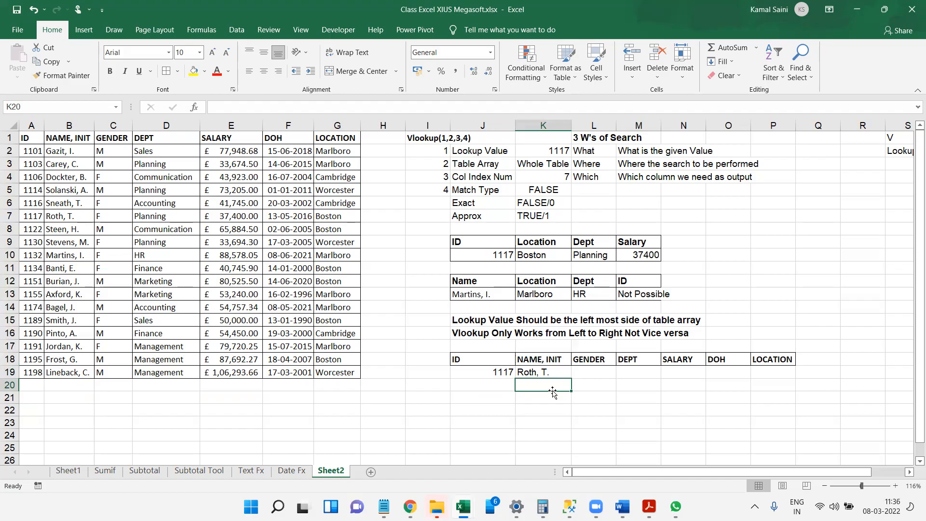
Fill the K19 lookup formula across to P19 and format the DOH result in O19 as Short Date.
left_click(551, 374)
left_click_drag(570, 384, 791, 373)
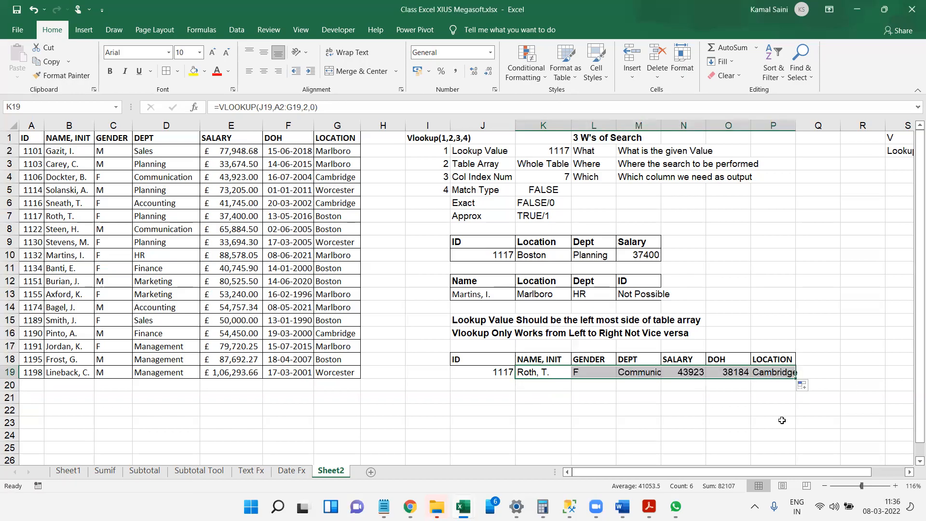
left_click(734, 370)
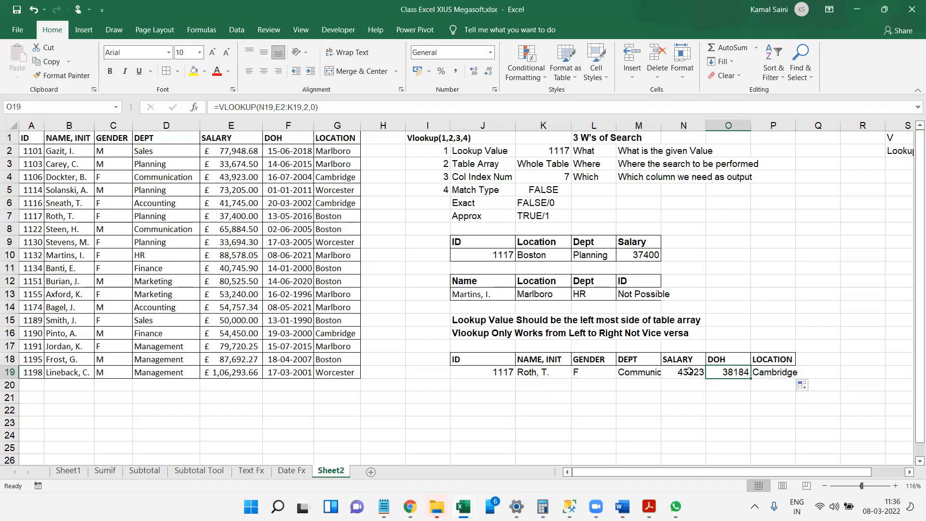
left_click(492, 54)
left_click(492, 54)
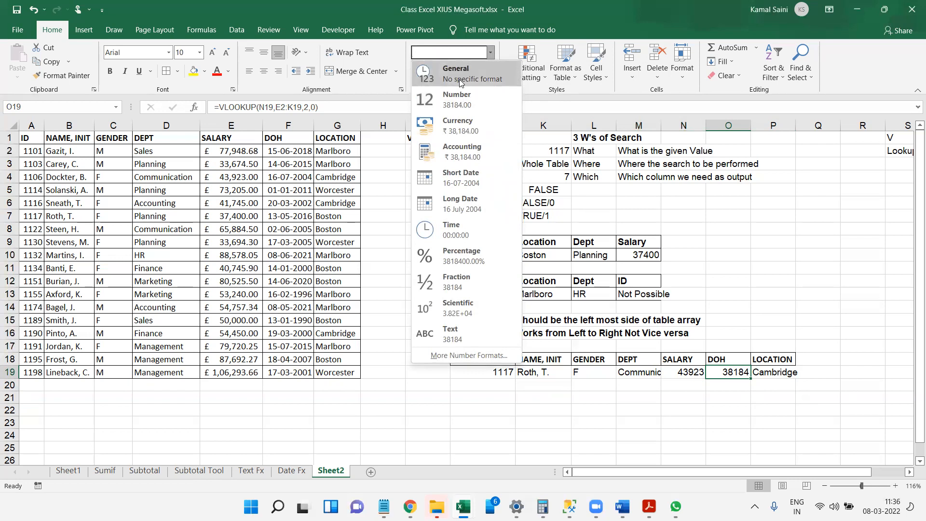
left_click(465, 182)
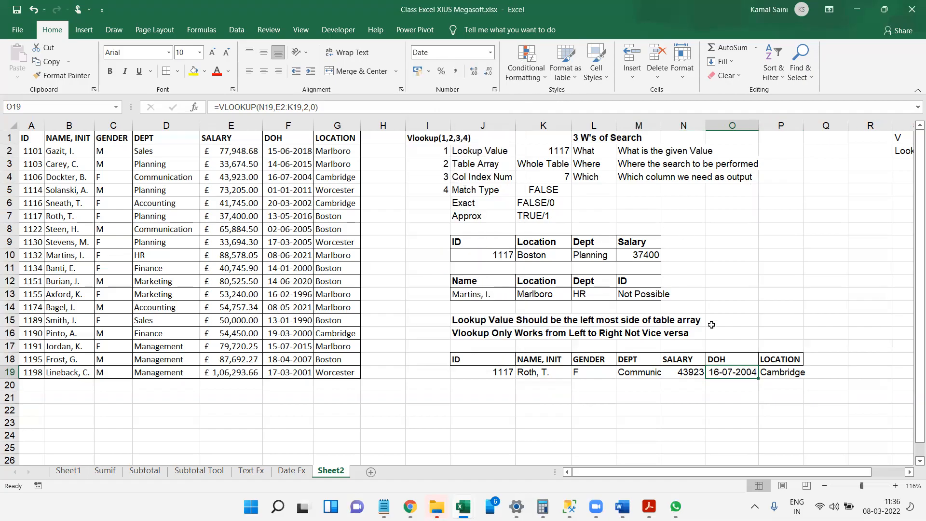
Colour the font of the matching employee's record in A7:G7 red.
left_click(656, 364)
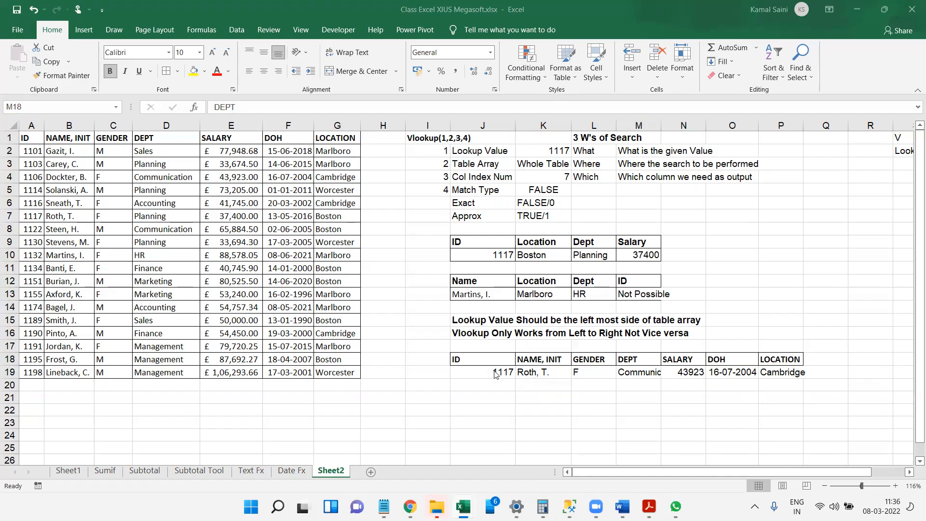
left_click_drag(27, 215, 339, 220)
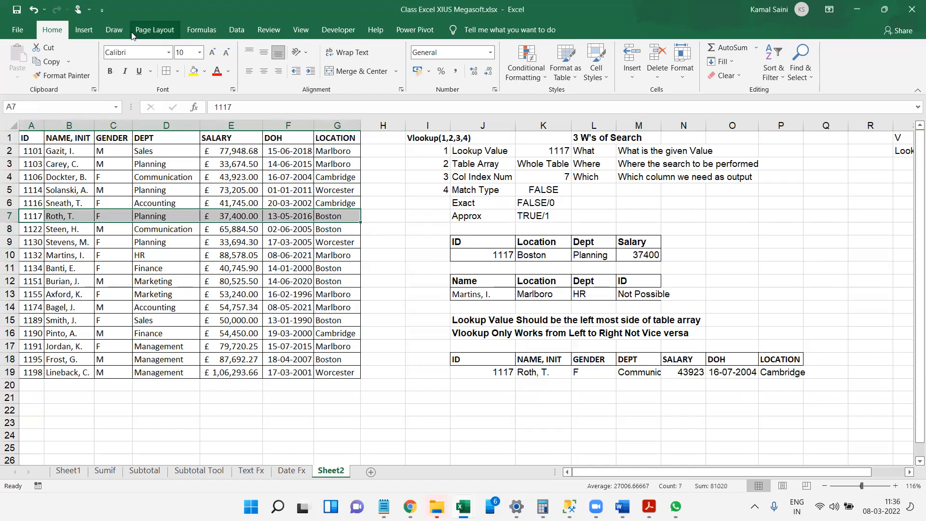
left_click(213, 77)
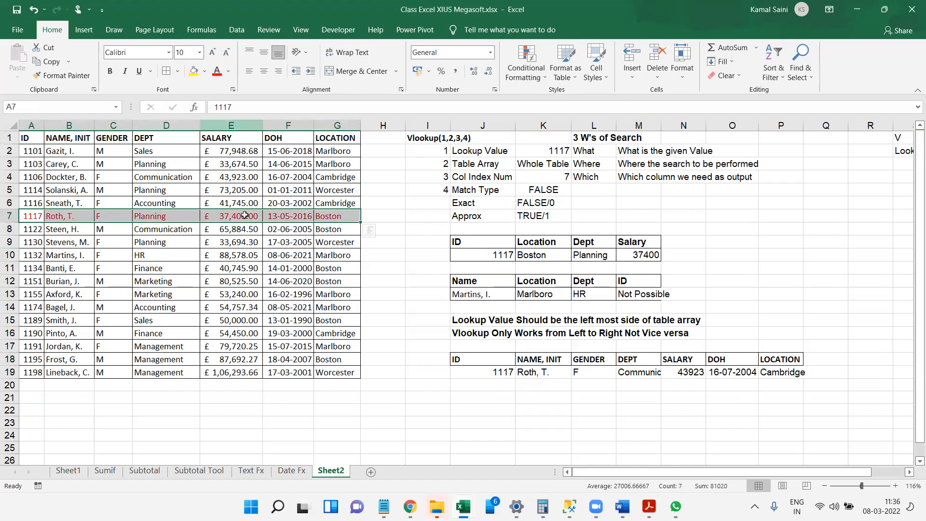
left_click(241, 268)
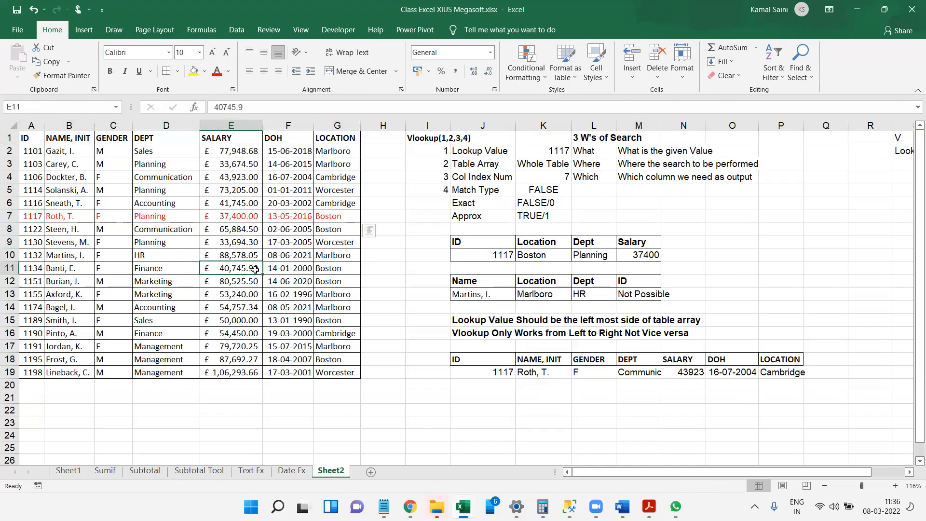
Compare the K19 and M19 lookup formulas and try column index 4 in the DEPT lookup in M19.
left_click(531, 374)
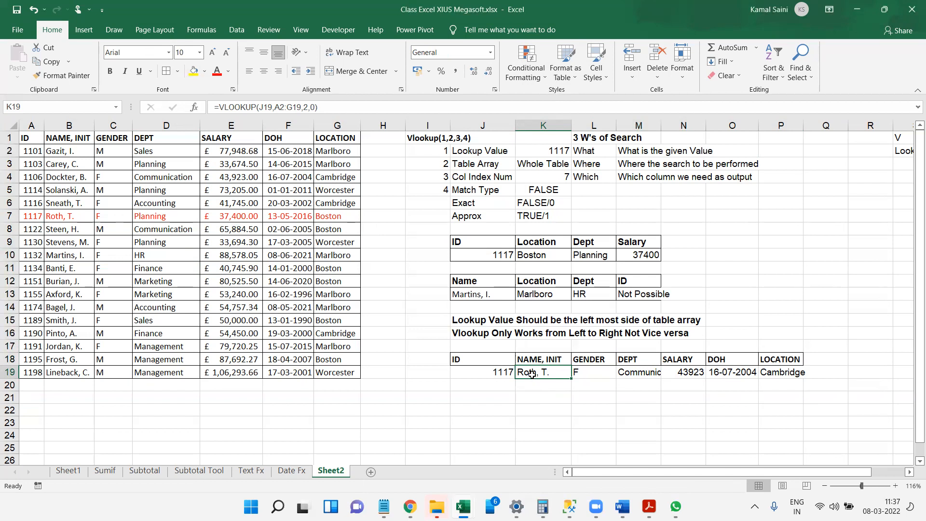
left_click(646, 371)
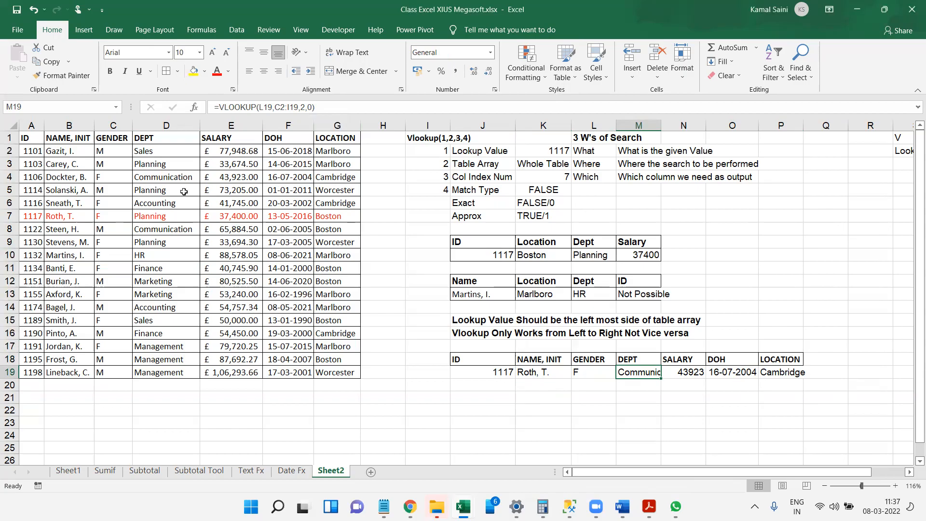
left_click(306, 107)
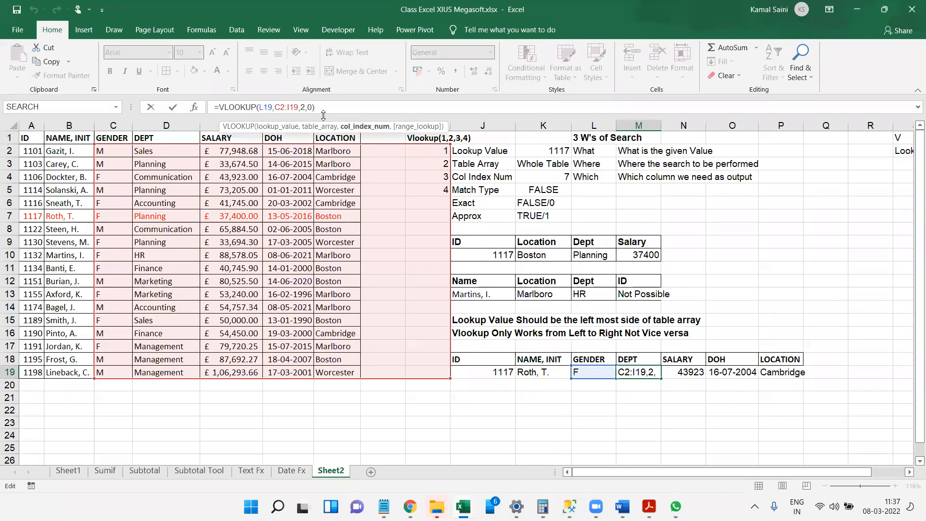
key("BackSpace")
type("4")
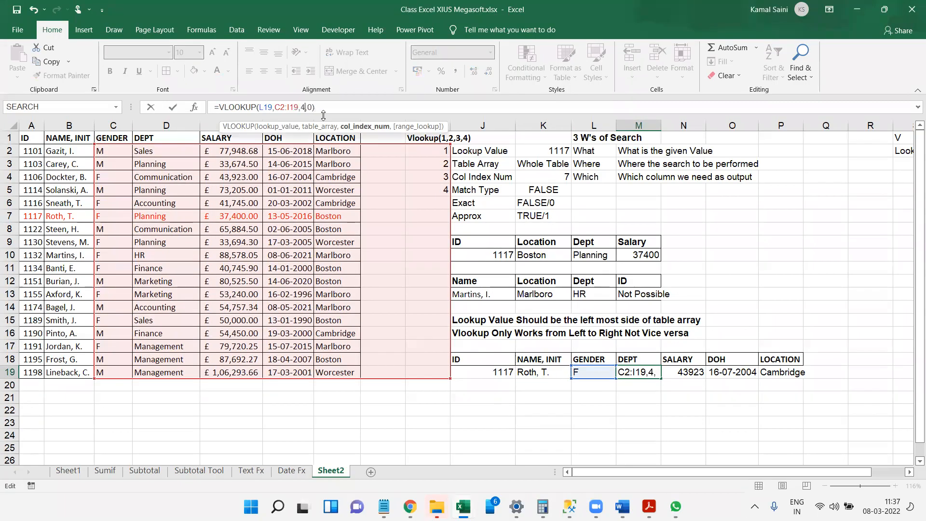
key("Return")
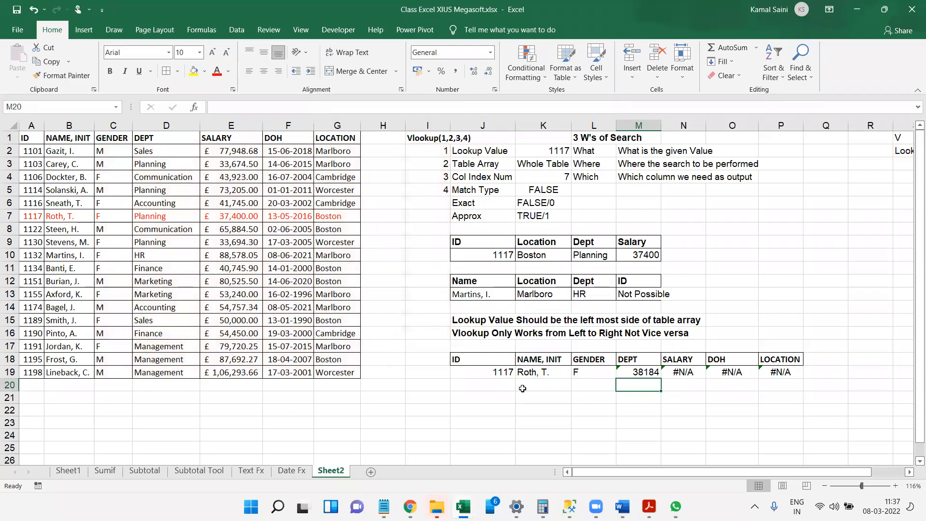
Delete the arguments of the DEPT lookup in M19 and try to reference J19 as its lookup value.
left_click(637, 372)
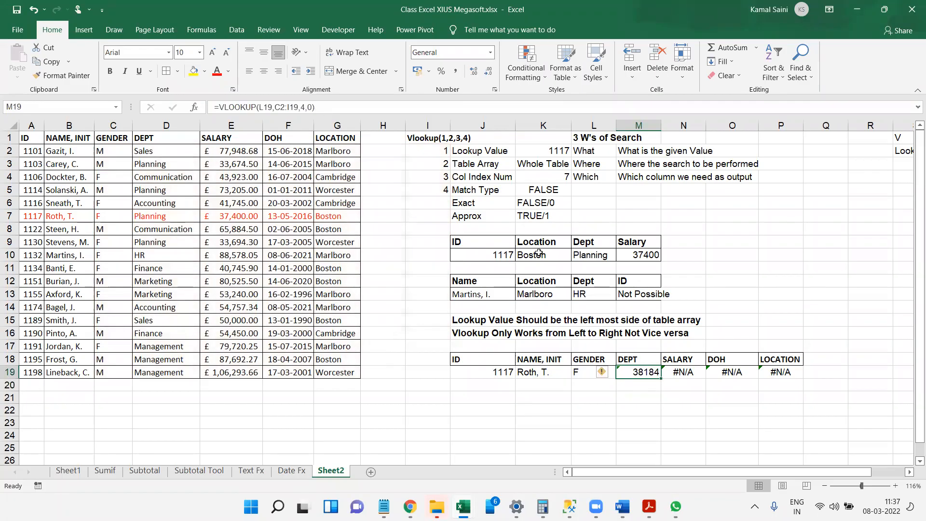
left_click(326, 103)
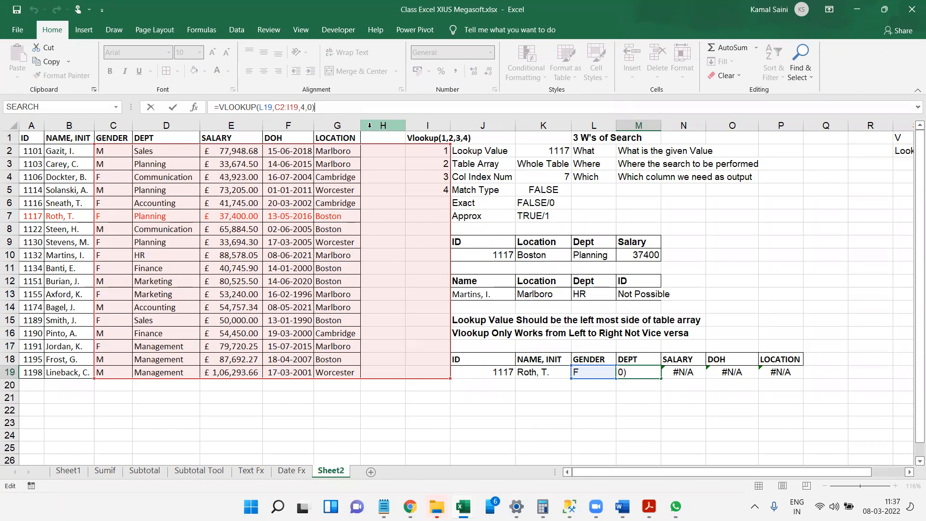
key("BackSpace")
key("BackSpace")
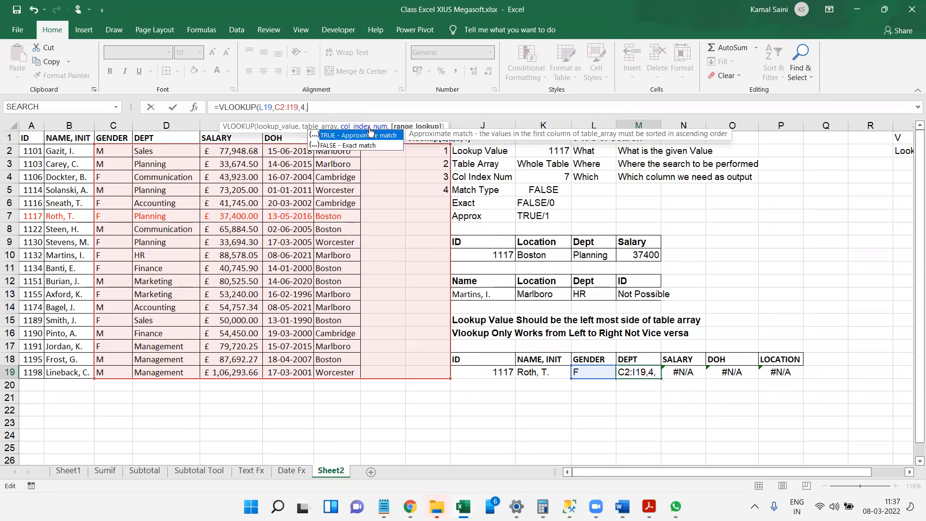
key("BackSpace")
key("BackSpace")
key("BackSpace")
key("BackSpace")
key("BackSpace")
key("BackSpace")
key("BackSpace")
key("BackSpace")
key("BackSpace")
key("BackSpace")
key("BackSpace")
key("BackSpace")
key("BackSpace")
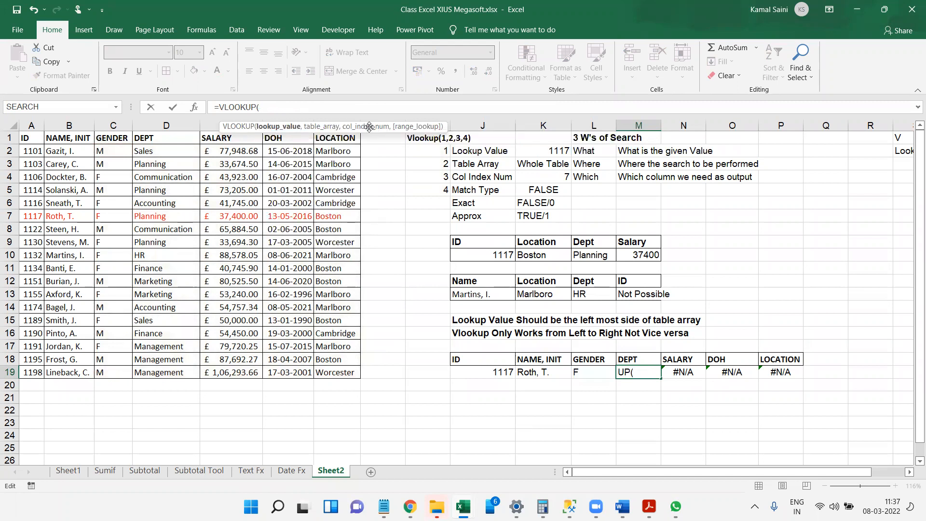
key("Left")
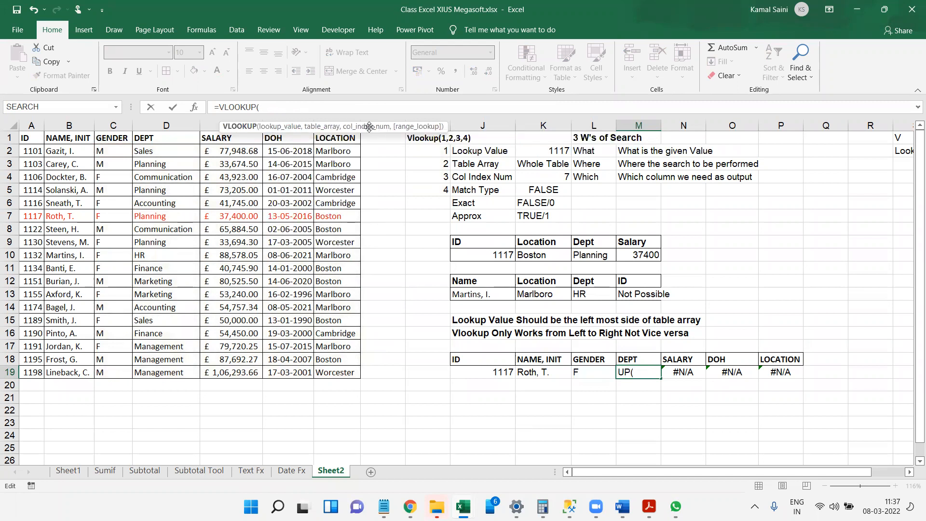
left_click(485, 377)
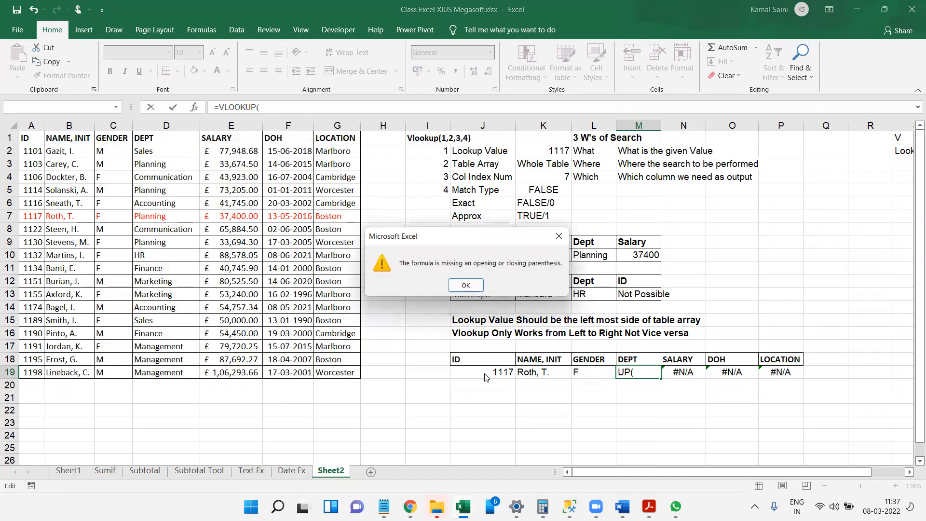
left_click(558, 234)
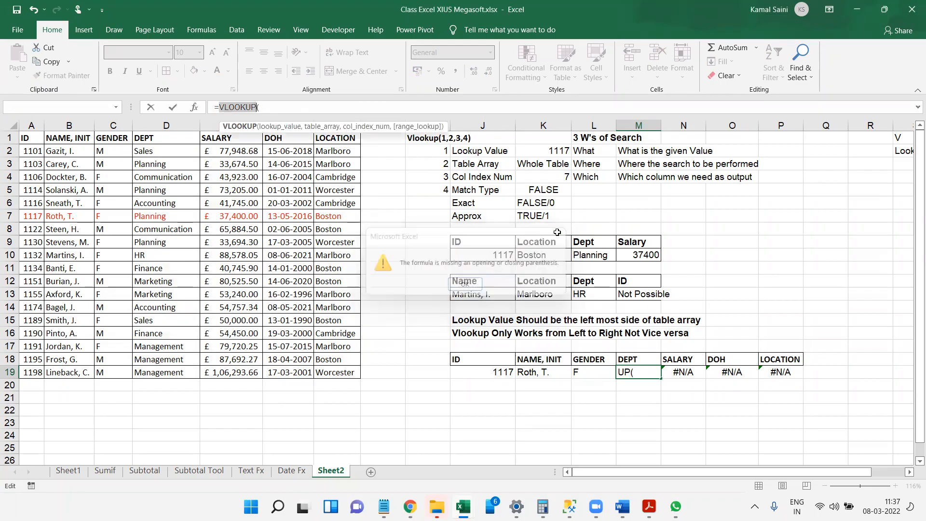
left_click(493, 372)
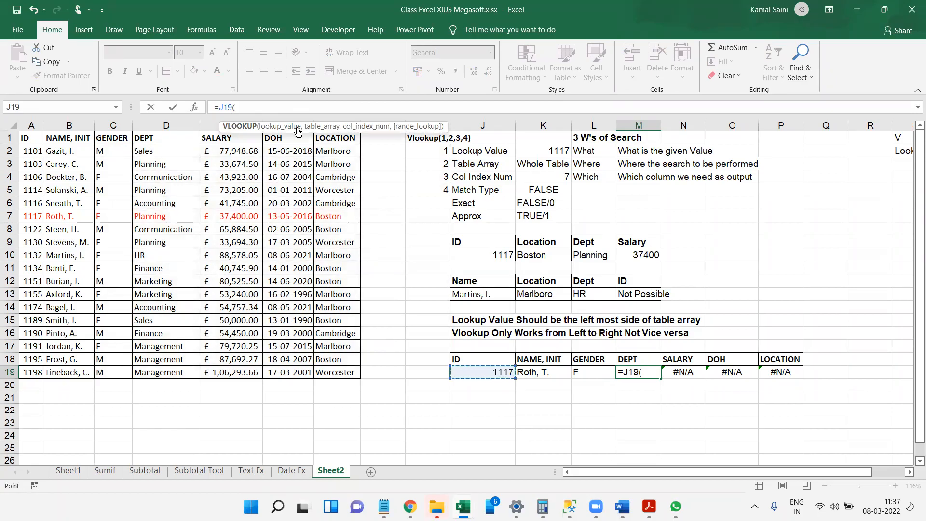
Clear the faulty formula in the DEPT cell M19 and start a new VLOOKUP function there.
left_click(264, 105)
key("BackSpace")
key("BackSpace")
key("BackSpace")
key("BackSpace")
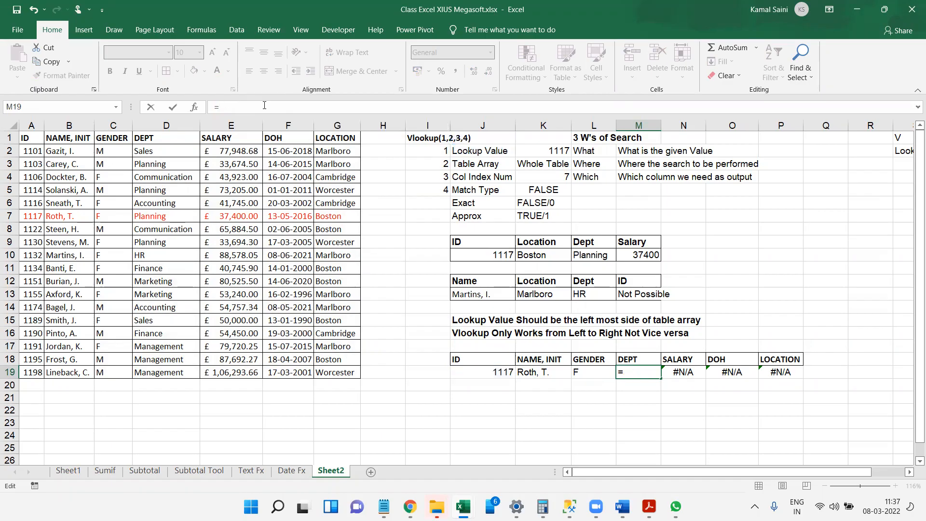
type("vlookup")
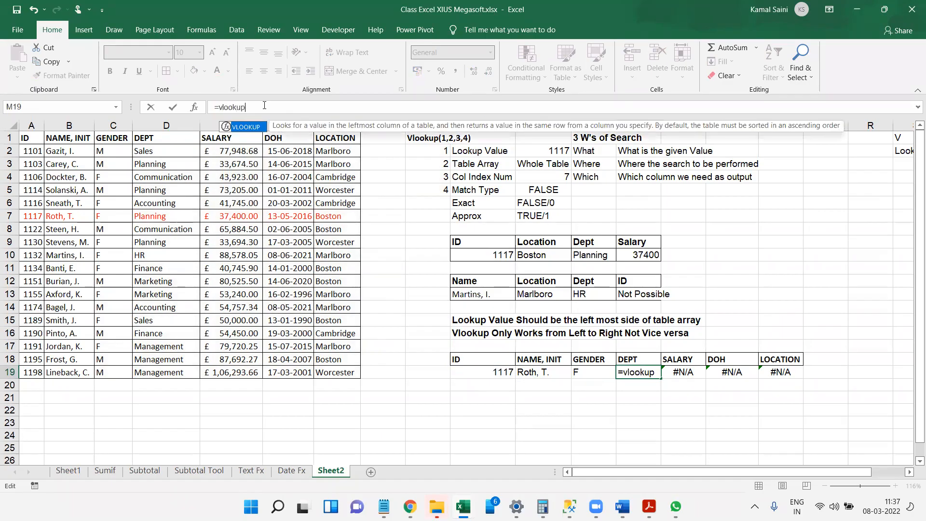
type("(")
key("Left")
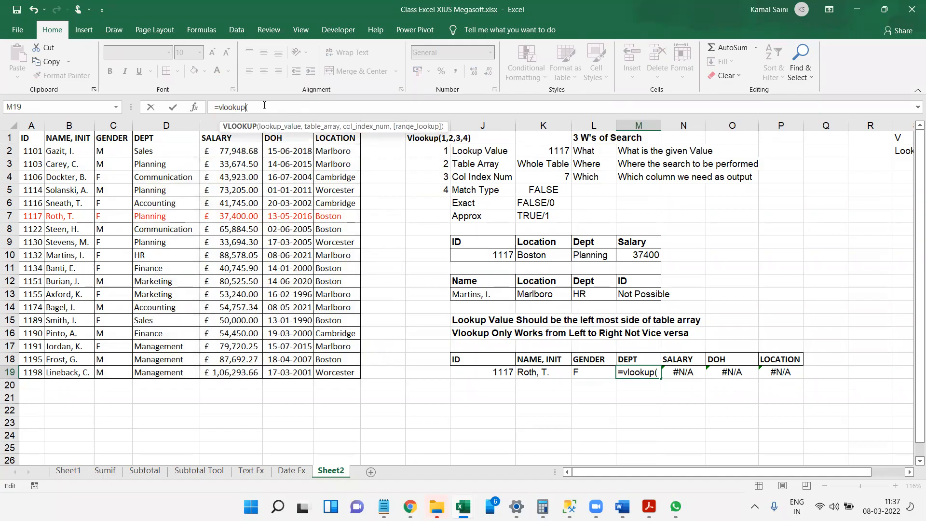
key("Right")
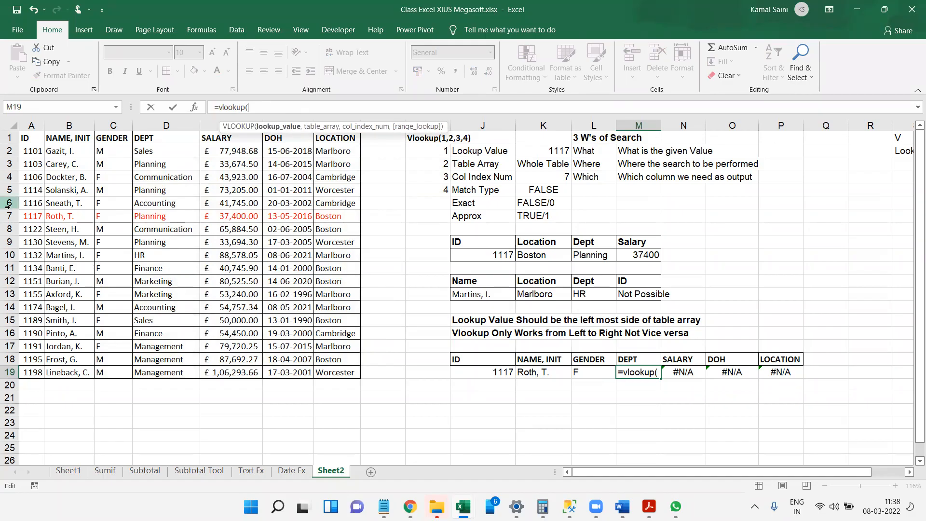
Complete the M19 lookup with lookup value J19, table array A2:B19, column index 2 and match type 0.
left_click(497, 371)
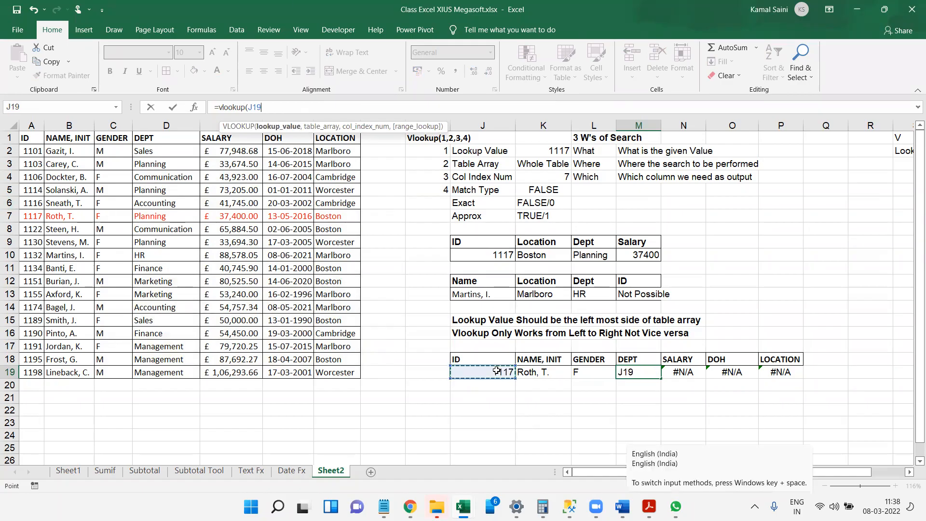
type(",")
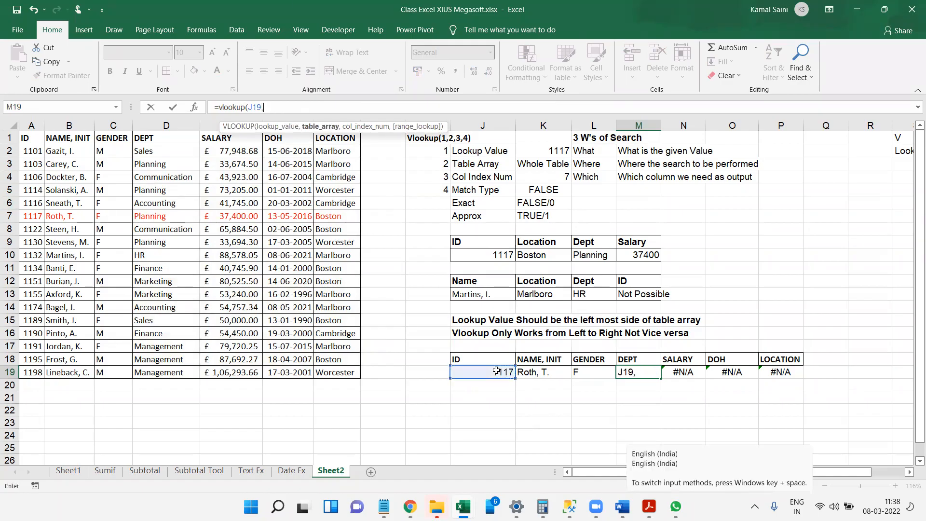
left_click_drag(36, 151, 68, 396)
left_click_drag(68, 399, 75, 371)
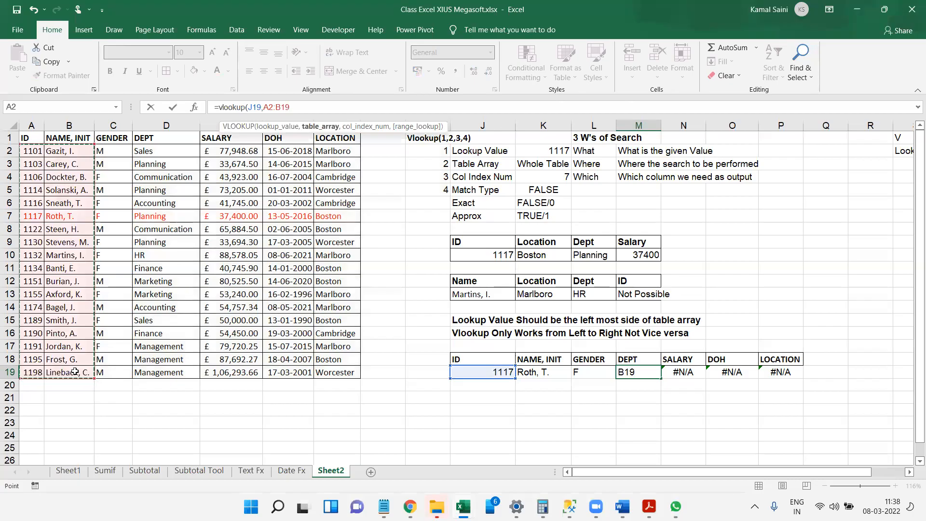
type(",2,0)")
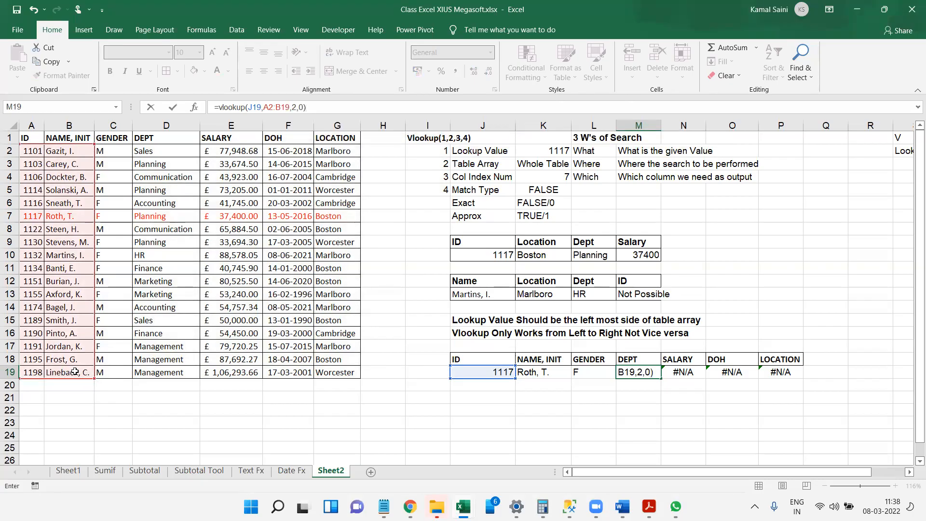
key("Return")
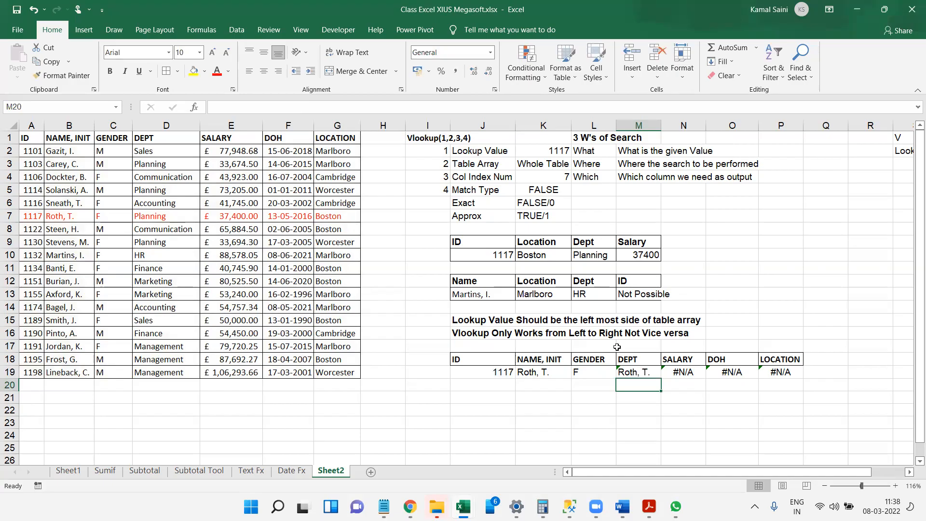
Correct the DEPT lookup in M19 to use table array A2:G19, column index 4 and match type 0.
left_click(635, 374)
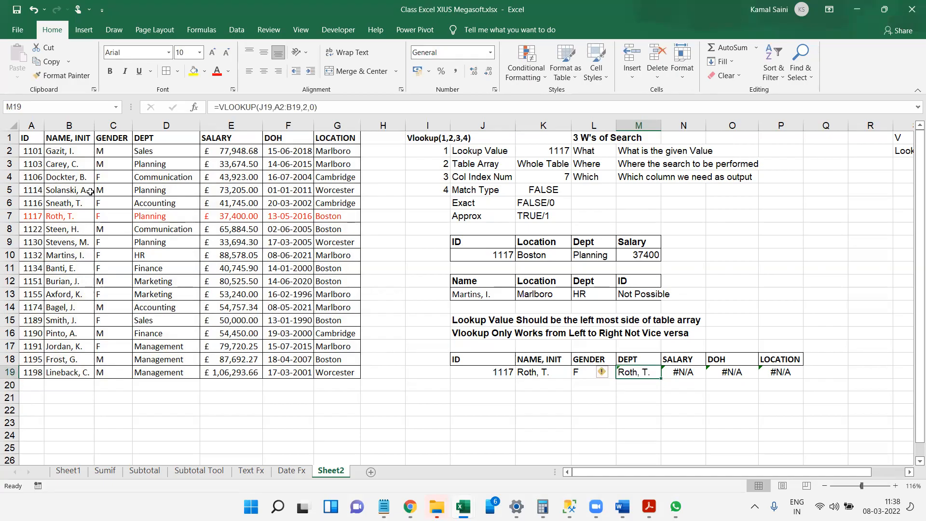
left_click(341, 104)
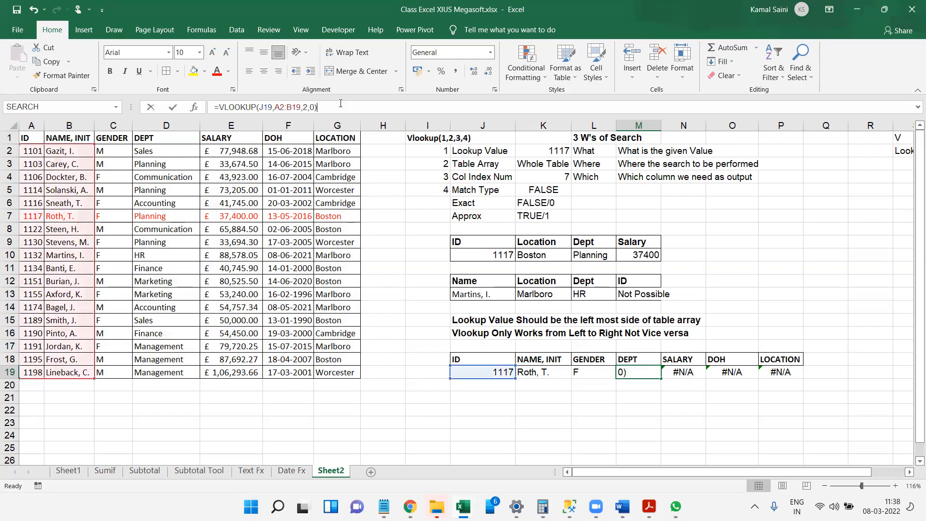
key("BackSpace")
key("BackSpace")
key("BackSpace")
key("BackSpace")
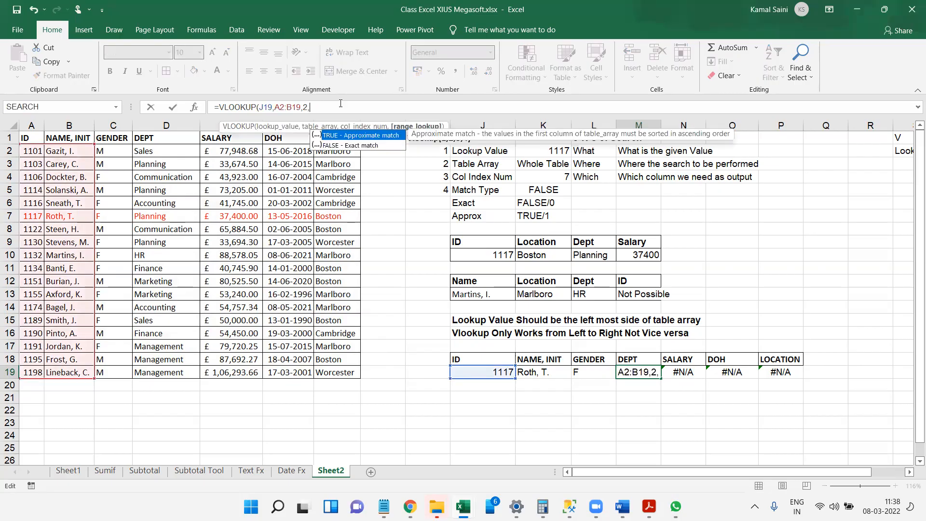
key("BackSpace")
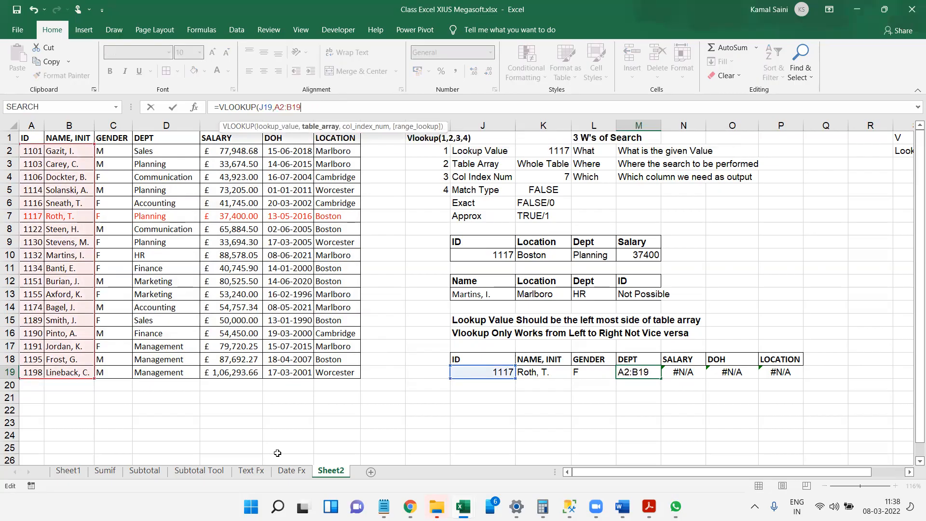
key("BackSpace")
key("BackSpace")
key("BackSpace")
key("BackSpace")
key("BackSpace")
key("BackSpace")
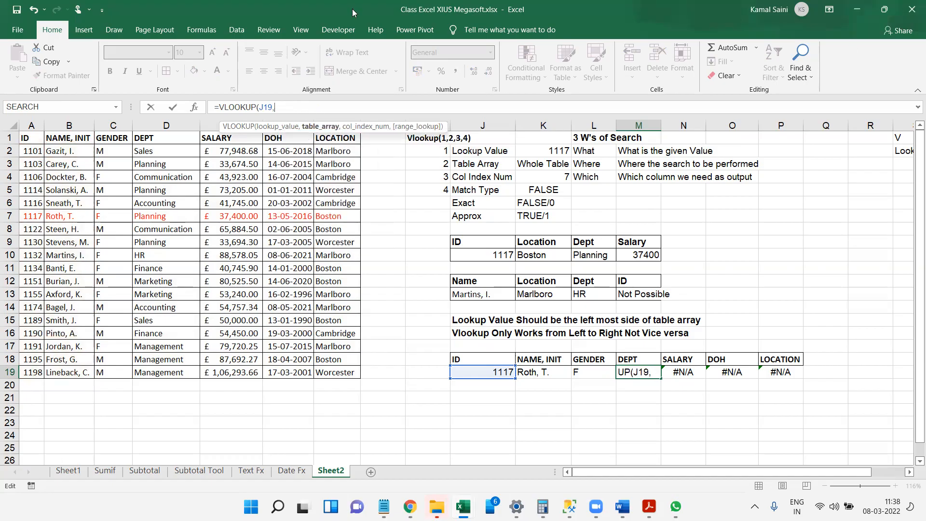
left_click_drag(27, 151, 334, 367)
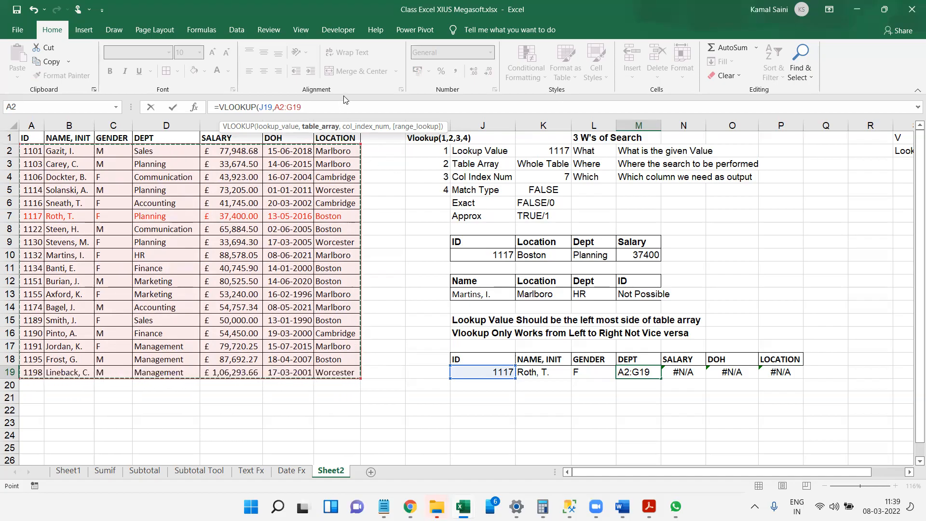
type(",")
type("4,")
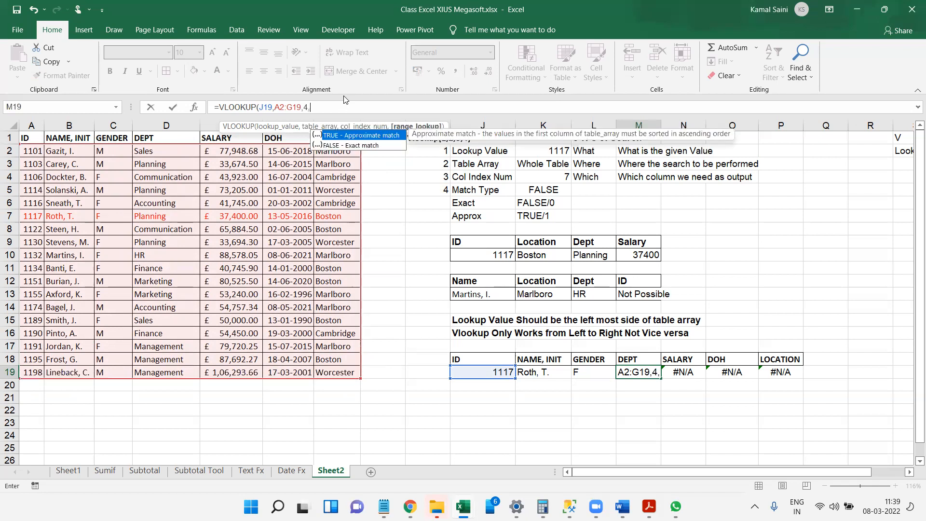
type("0)")
key("Return")
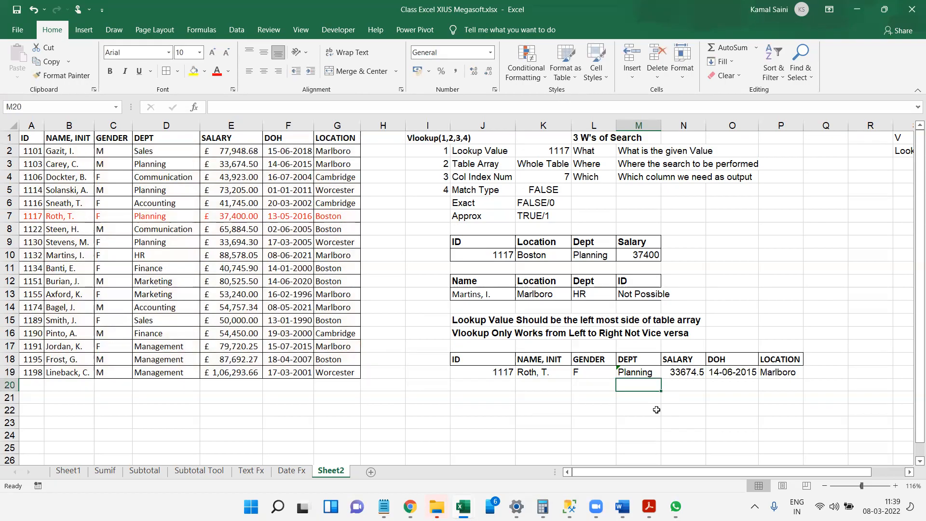
left_click(534, 370)
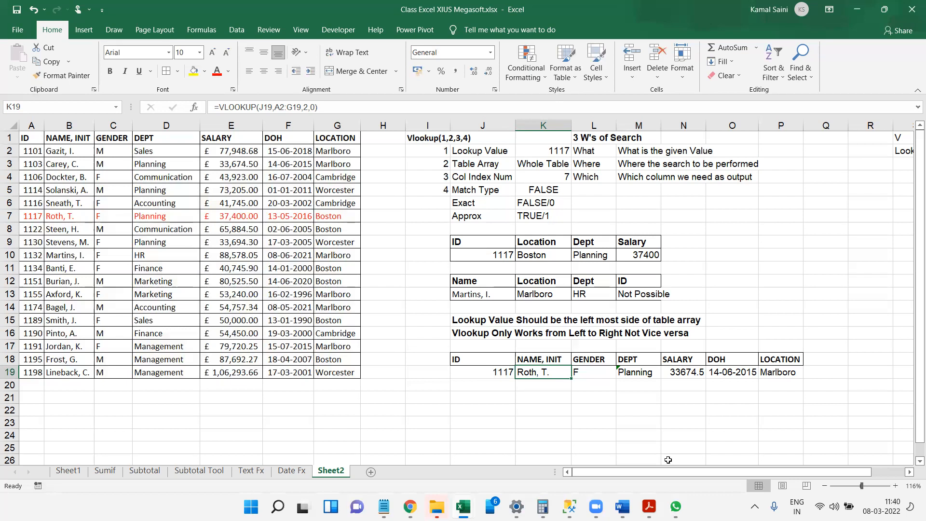
key("alt+Tab")
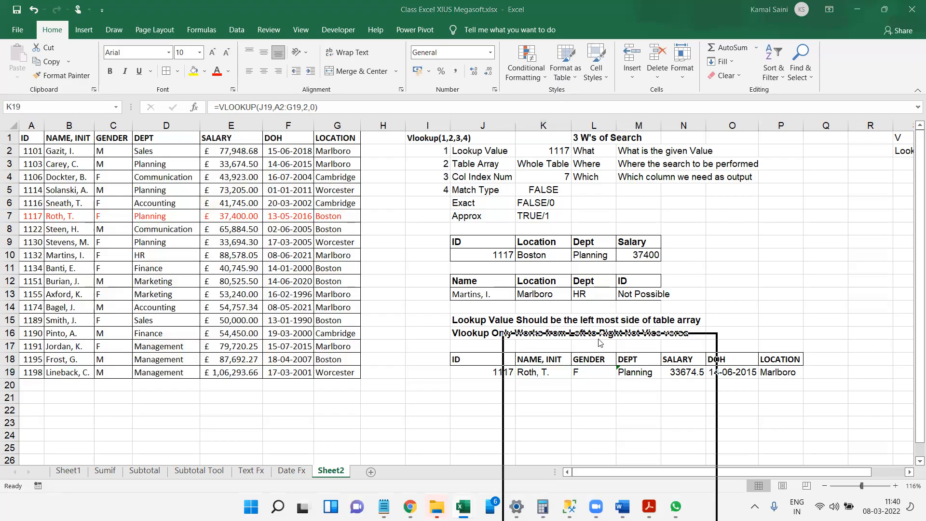
left_click_drag(598, 340, 456, 434)
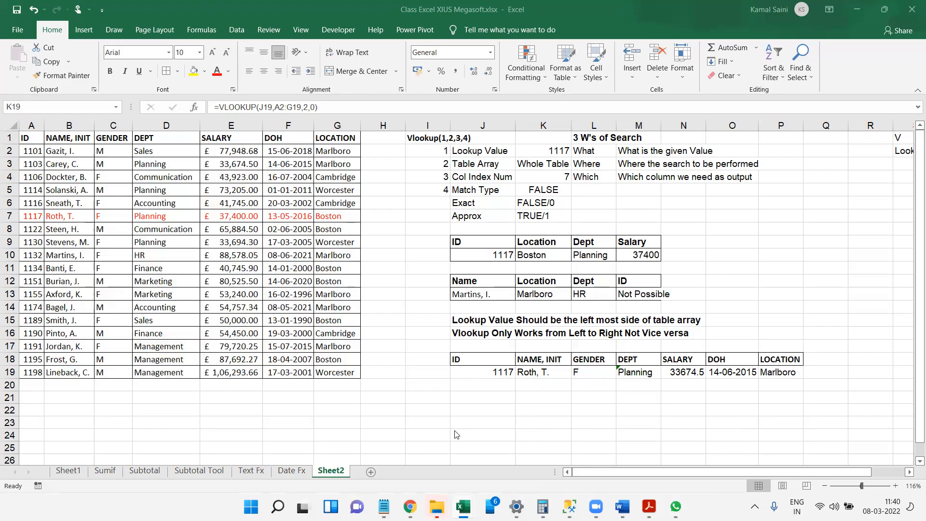
left_click_drag(455, 431, 382, 327)
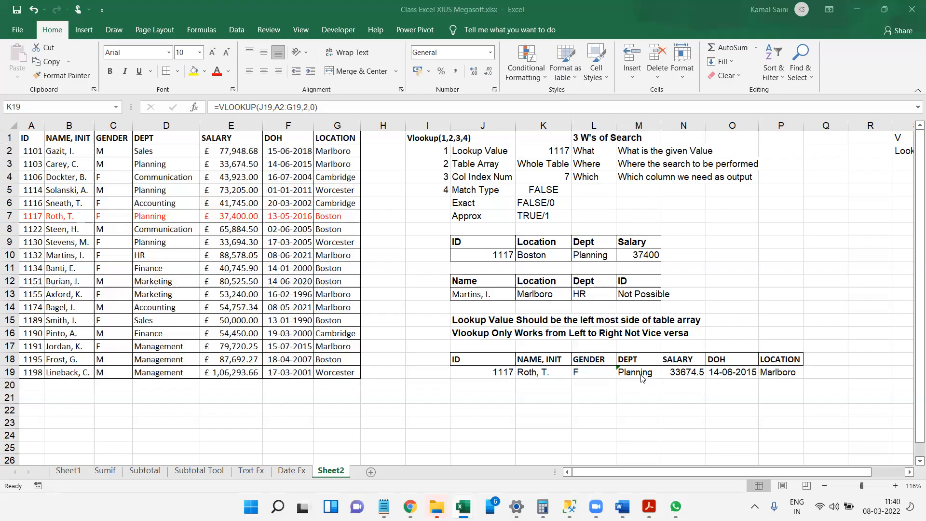
left_click_drag(667, 389, 580, 330)
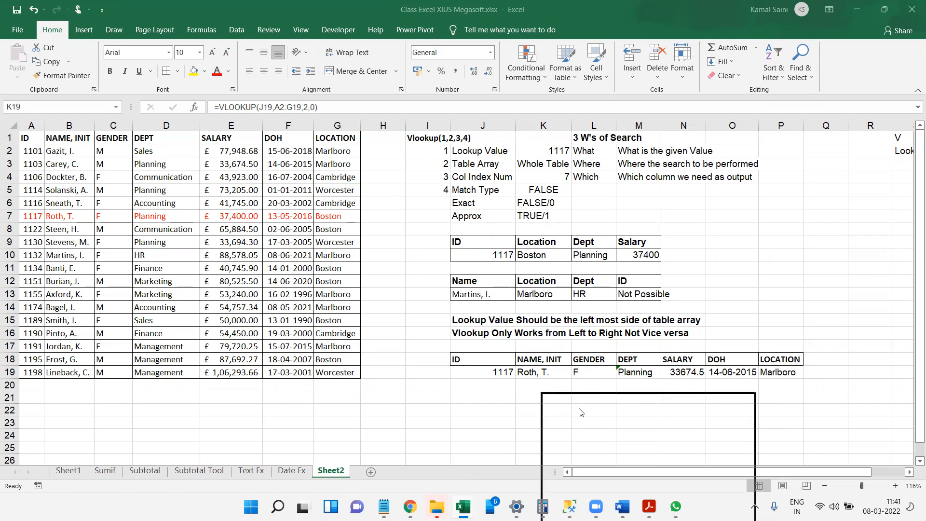
Compare the lookup formulas in K19, L19 and M19 for shifts in their cell references.
left_click(529, 373)
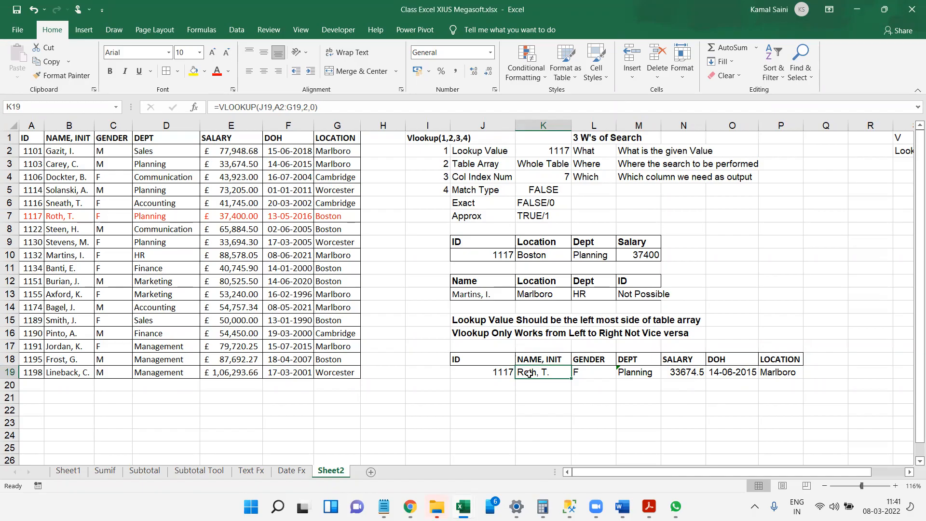
key("Right")
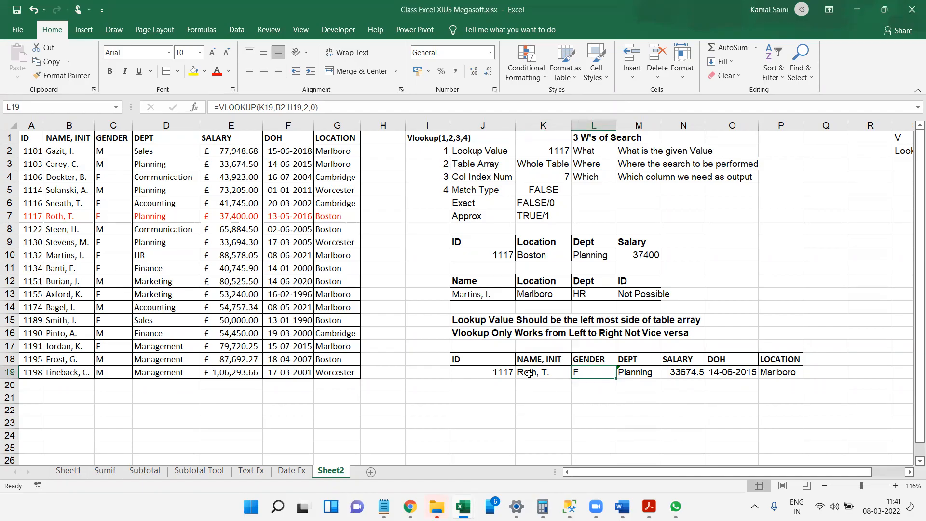
key("Left")
key("Up")
key("Right")
key("Down")
key("Right")
key("Left")
key("Left")
key("Right")
Delete the DEPT, SALARY, DOH and LOCATION lookup results in M19:P19.
key("Right")
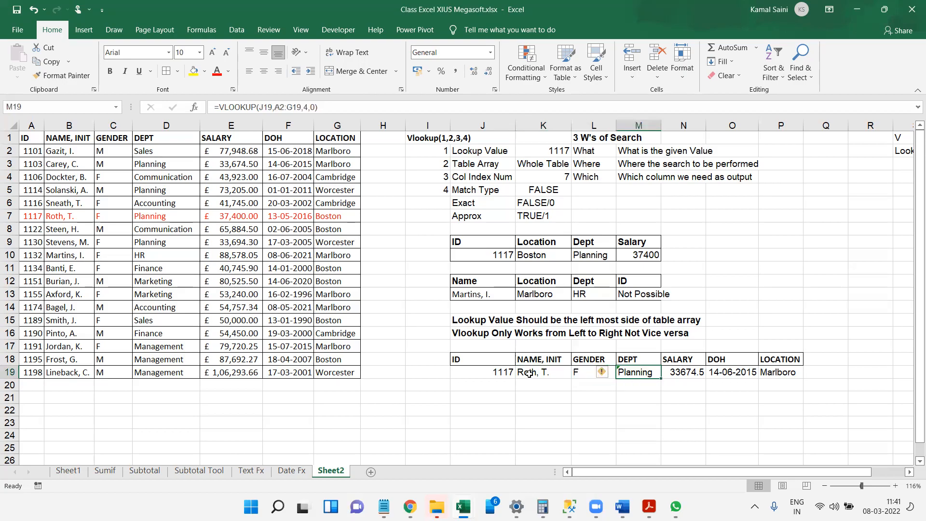
key("Left")
key("Left")
key("shift+Right")
key("shift+Right")
key("shift+Right")
key("Right")
key("Right")
key("shift+Right")
key("shift+Right")
key("shift+Right")
key("Delete")
Extend the table array of the K19 lookup formula to A1:G19 so it includes the header row.
key("Left")
key("Left")
key("F2")
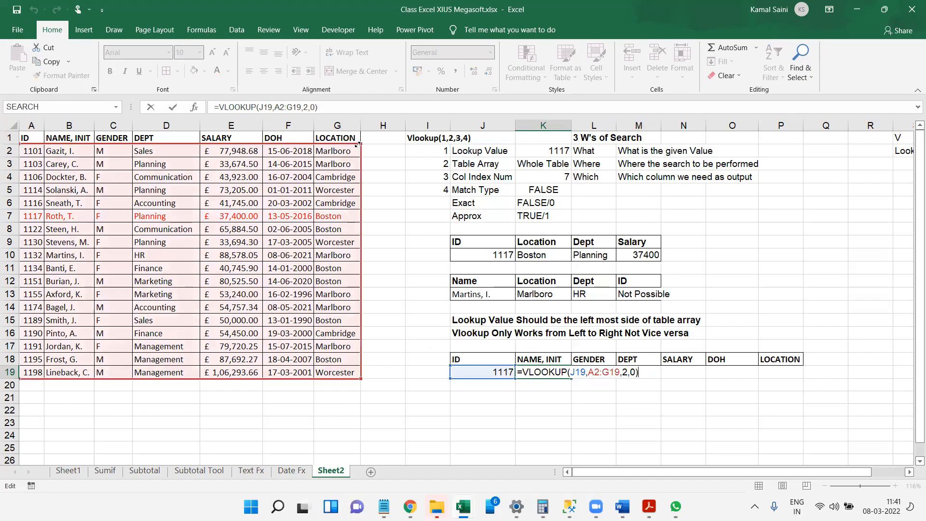
left_click_drag(357, 144, 359, 123)
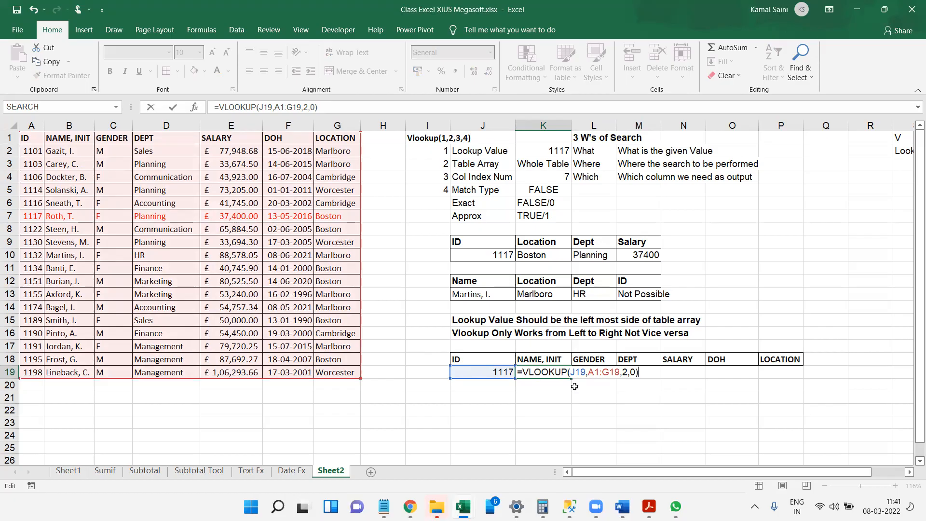
key("Return")
Check the copied formula in L19 and replace it with =VLOOKUP(J19,A1:G19,3,0) for the GENDER lookup.
key("Up")
key("Right")
key("F2")
key("Return")
key("Up")
key("Right")
key("Right")
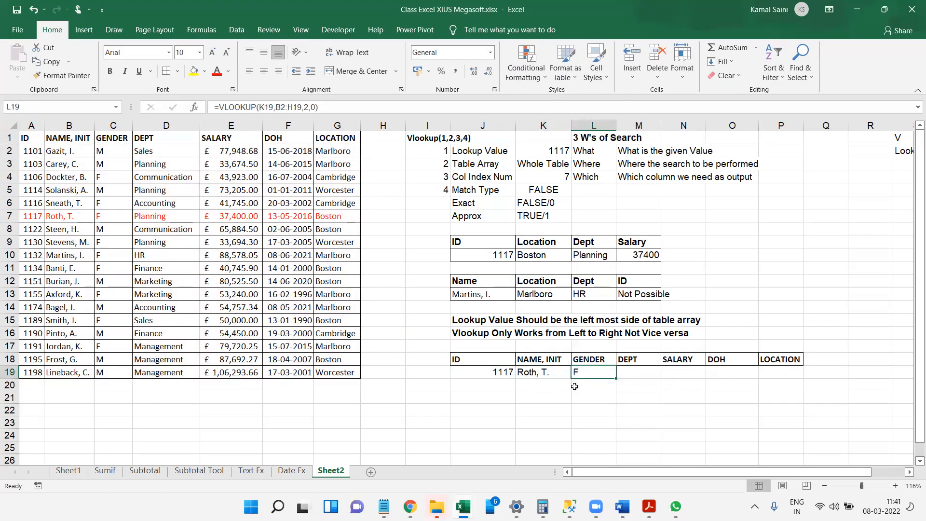
type("=vl")
key("Tab")
key("Left")
key("Left")
type(",")
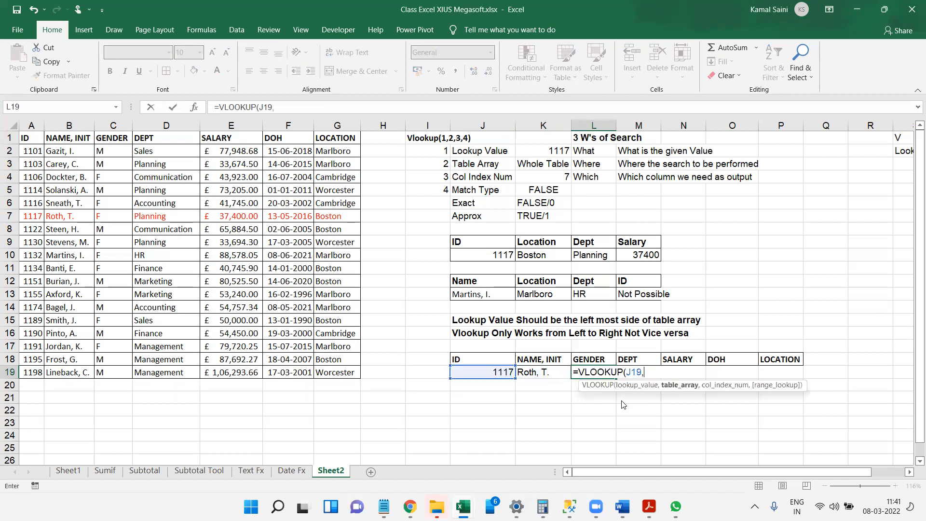
left_click_drag(32, 139, 351, 379)
type(",3,0)")
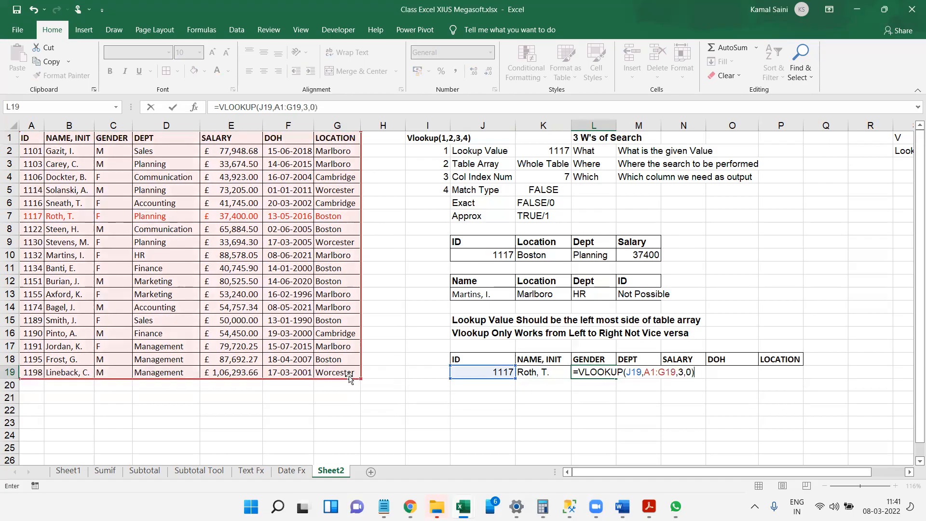
key("Return")
Display the lookup formulas as text using FORMULATEXT, with K19's in K20 and L19's in L21.
key("Left")
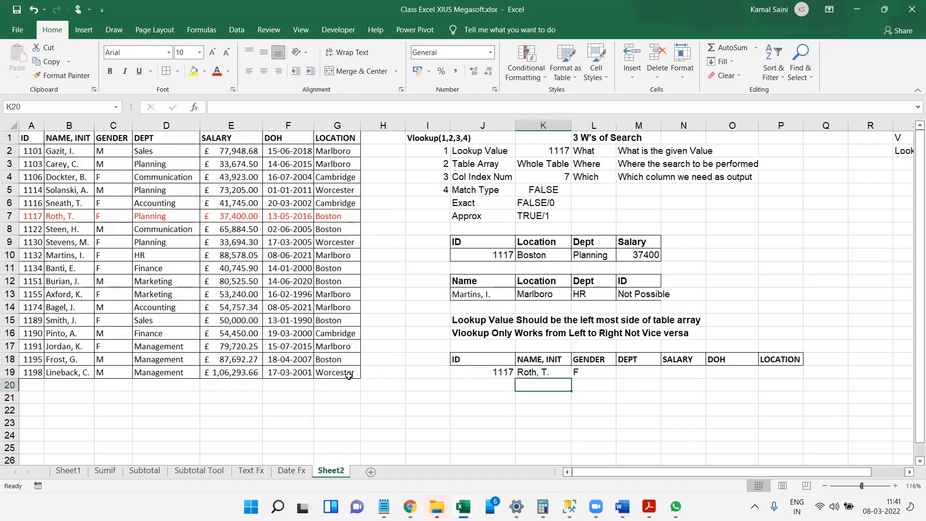
type("=form")
key("Tab")
type("K19")
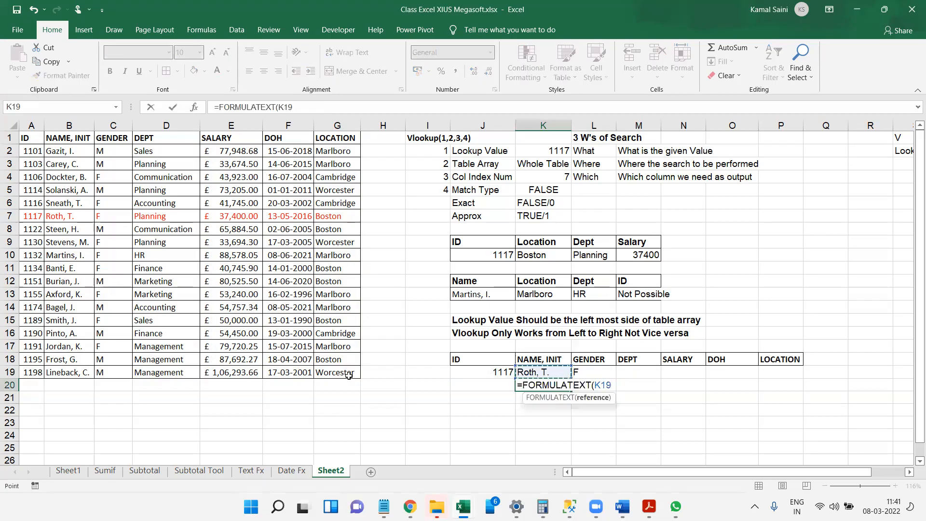
key("Return")
type("=form")
key("Tab")
key("Up")
key("Up")
key("Return")
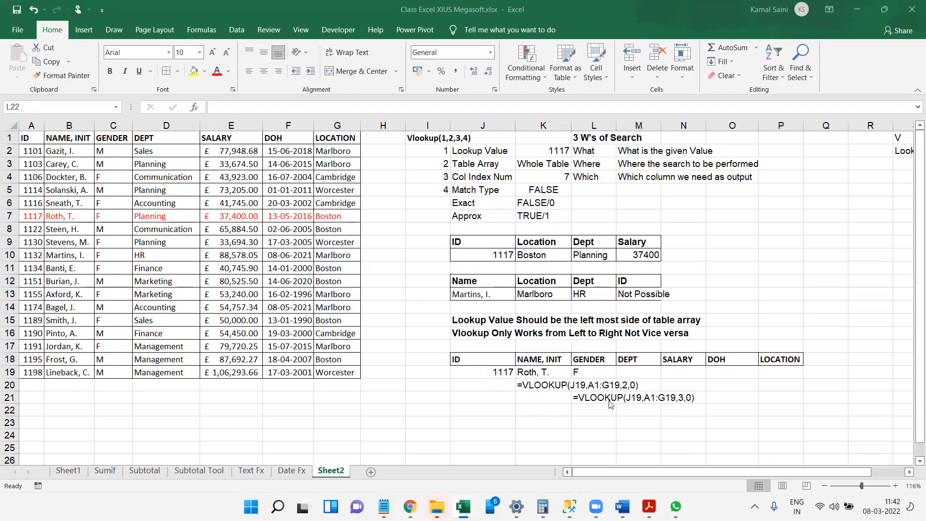
Make the lookup value and table array in K19's formula absolute, as =VLOOKUP($J$19,$A$1:$G$19,2,0).
left_click(538, 371)
double_click(538, 371)
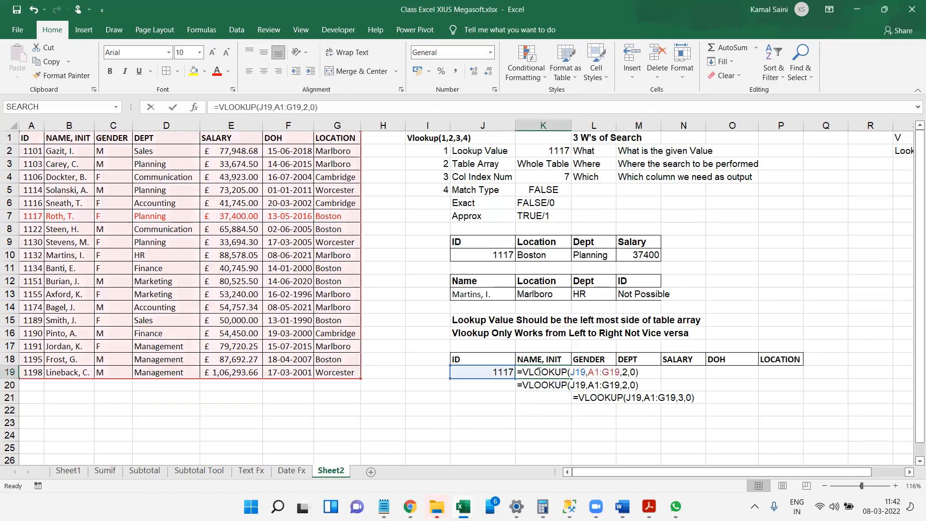
left_click(582, 371)
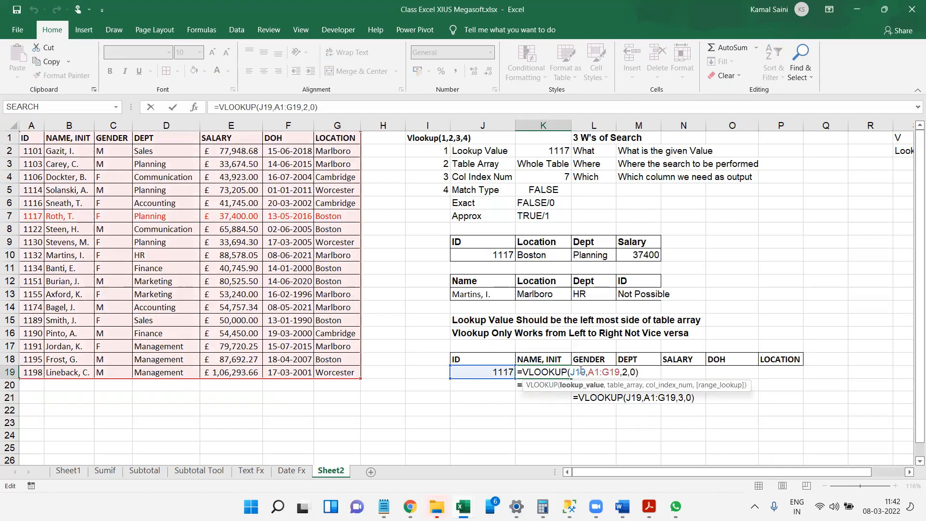
key("F4")
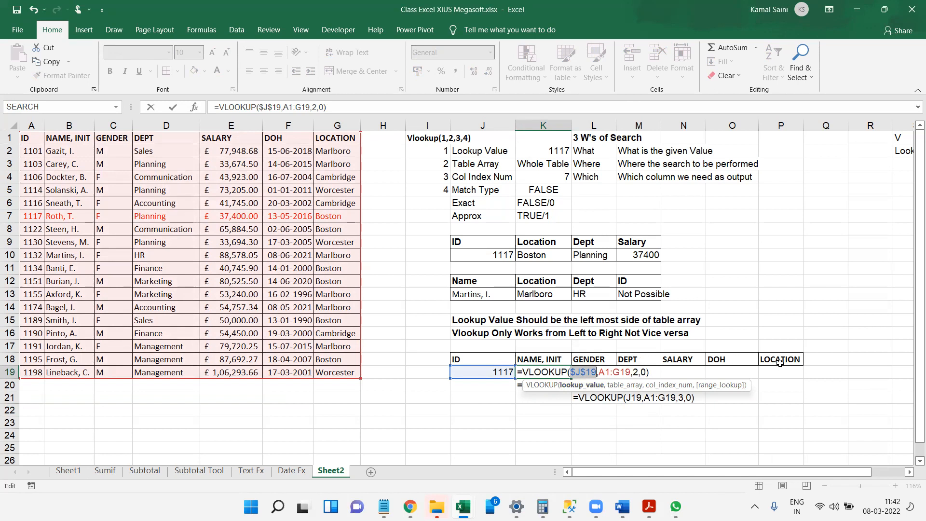
left_click_drag(599, 372, 628, 372)
key("F4")
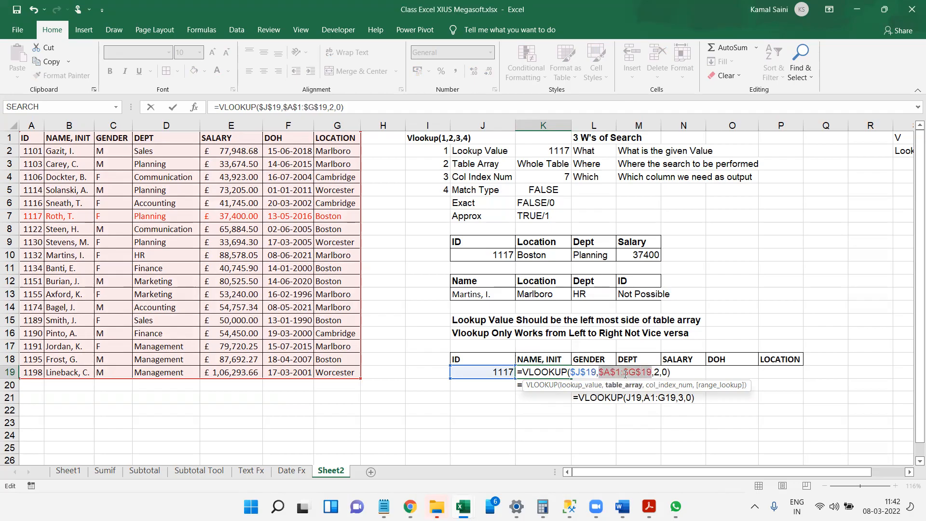
key("Return")
Fill the K19 lookup formula across the row through P19.
key("Up")
key("shift+Right")
key("shift+Right")
key("shift+Right")
key("shift+Right")
key("shift+Right")
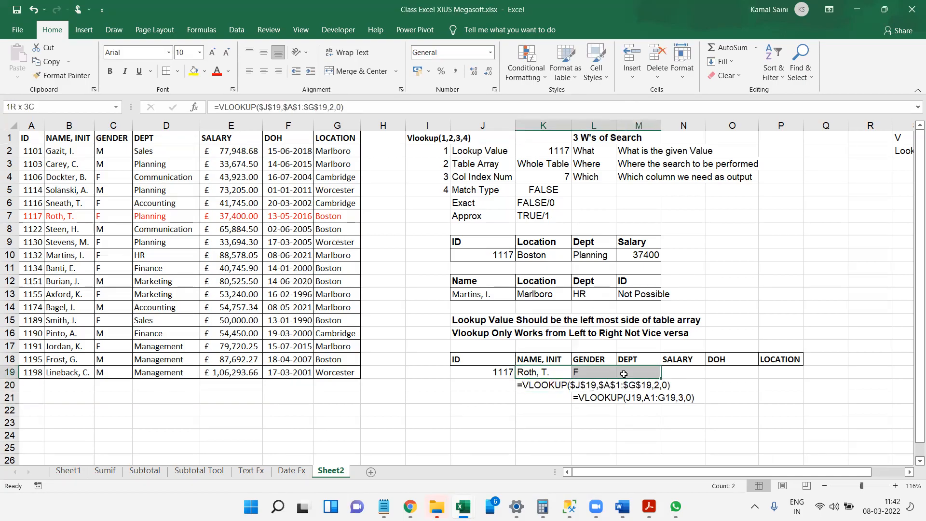
key("ctrl+r")
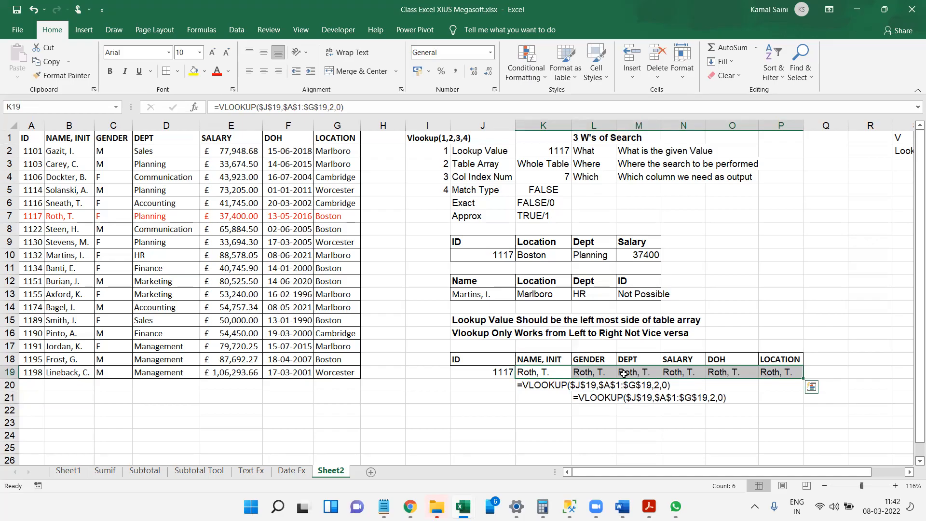
scroll(623, 373, "right", 3)
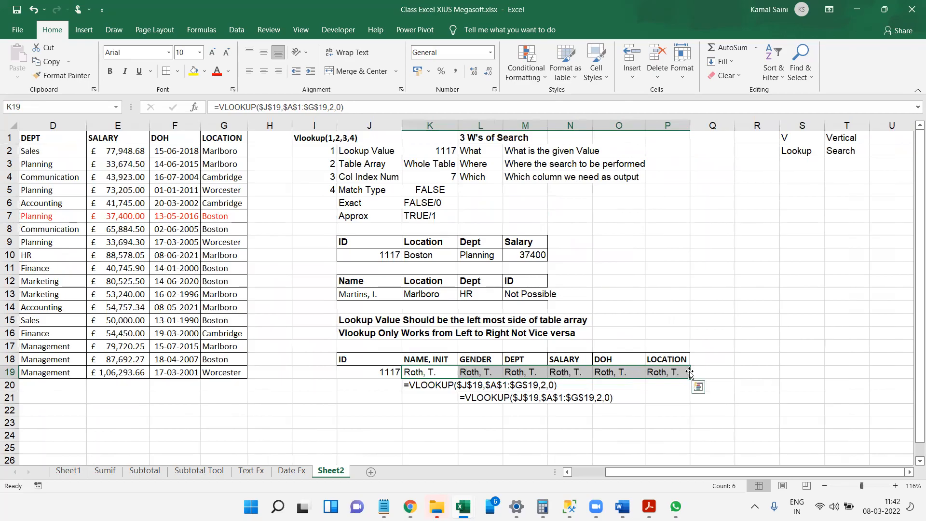
Enter the column index numbers 2, 3, 4, 5, 6 and 7 above the headers in K17:P17.
left_click(441, 373)
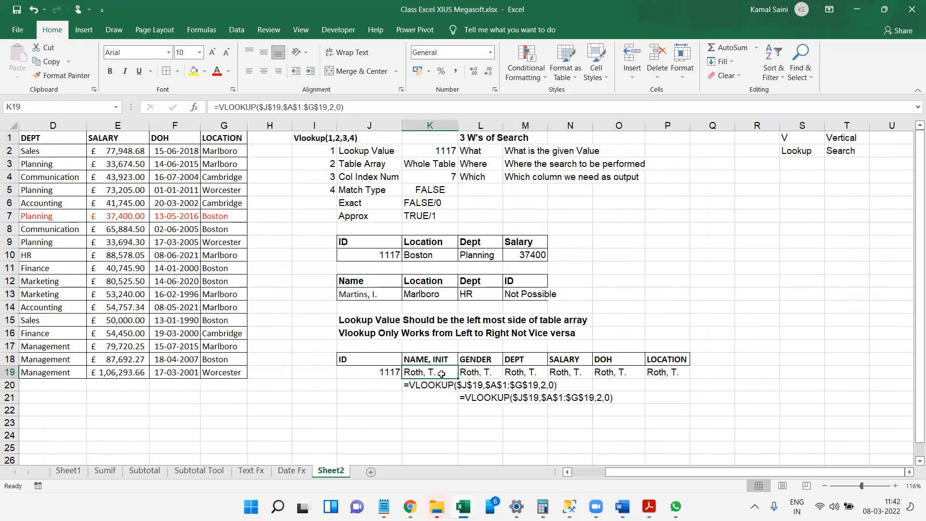
key("Up")
key("Up")
type("2")
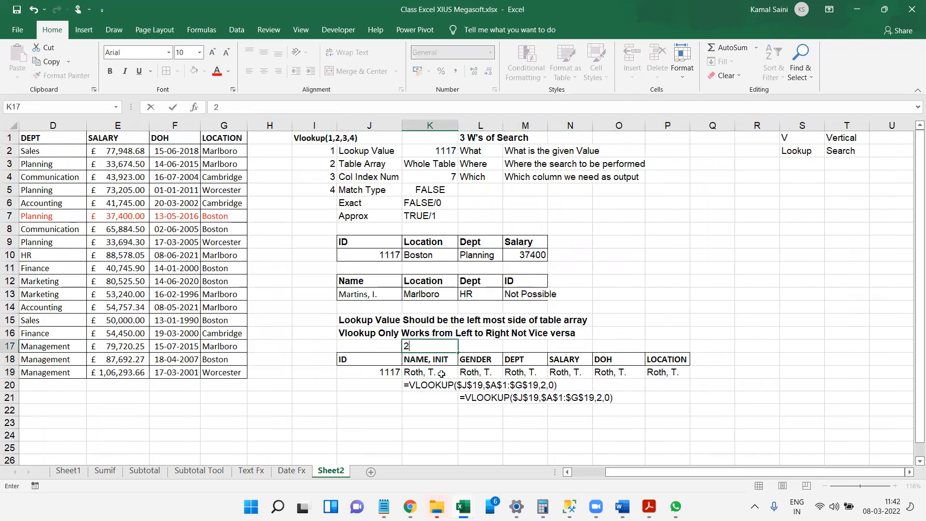
key("Tab")
key("F2")
type("3")
key("Tab")
type("4")
key("Tab")
type("5")
key("Tab")
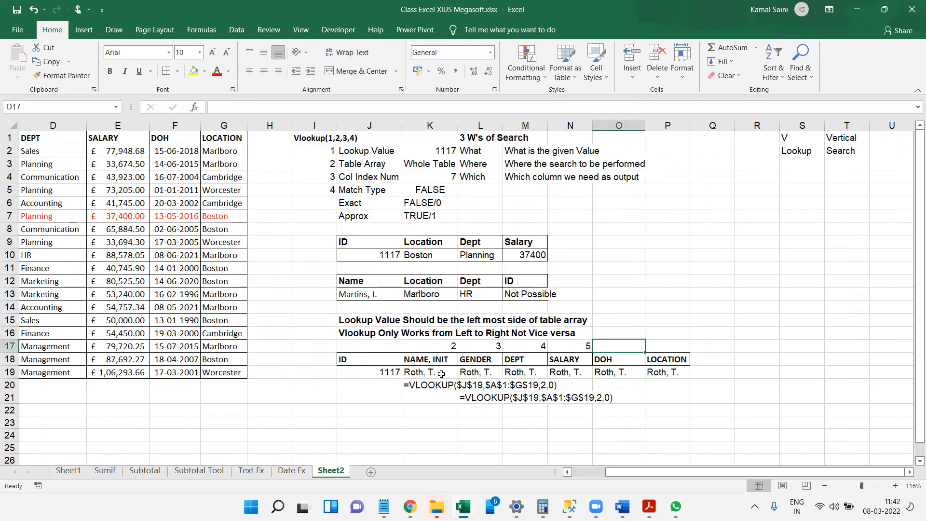
type("6")
key("Tab")
type("7")
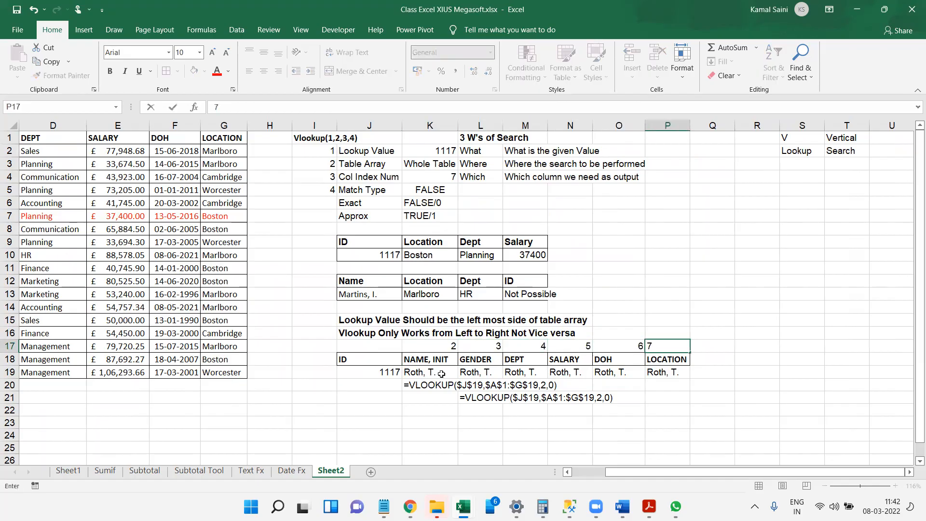
key("Return")
Replace the column index in K19's formula with a reference to K17 and fill the formula across through P19.
key("Left")
key("Left")
key("Left")
key("Left")
key("Left")
key("Left")
key("Left")
key("Left")
key("Left")
key("Left")
key("Left")
key("Left")
key("Left")
key("Left")
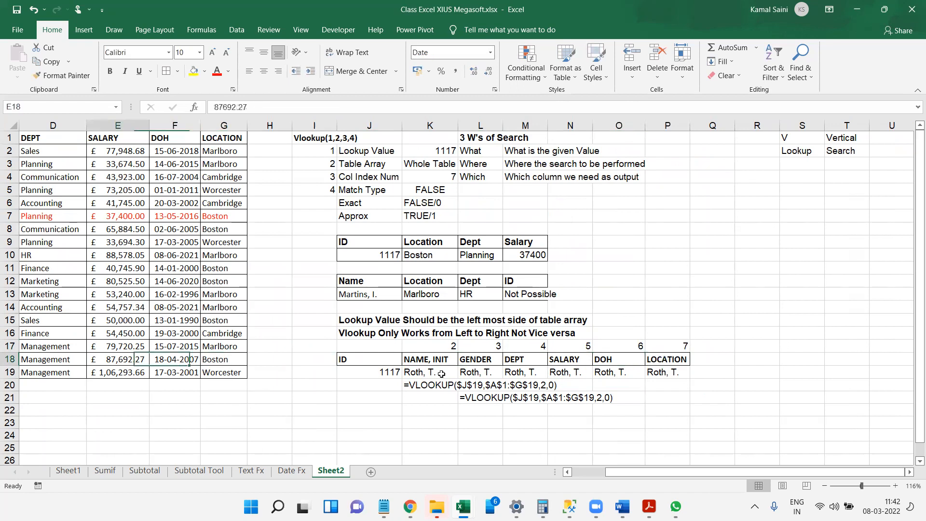
key("Right")
key("Right")
key("Right")
key("Right")
key("Right")
key("Right")
key("Right")
key("Right")
key("Right")
key("Right")
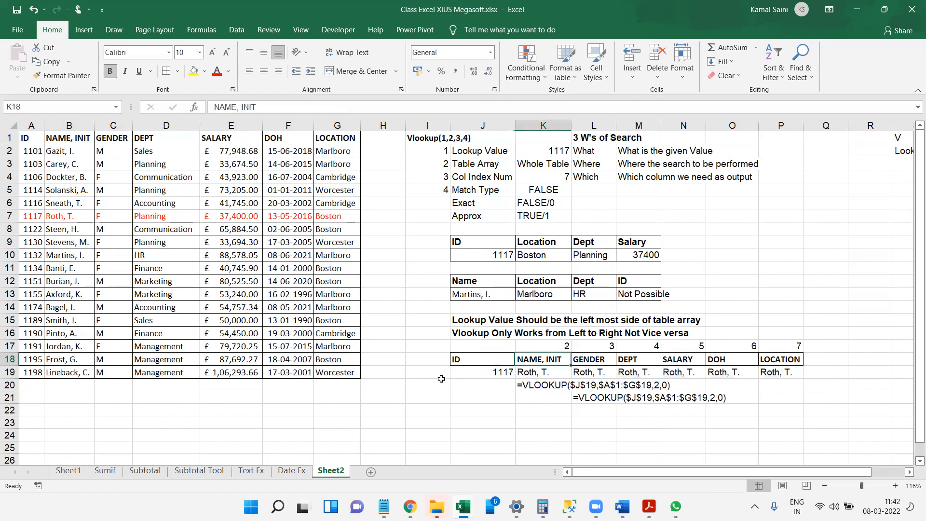
key("Down")
key("Left")
key("F2")
key("Left")
key("Left")
key("Left")
key("BackSpace")
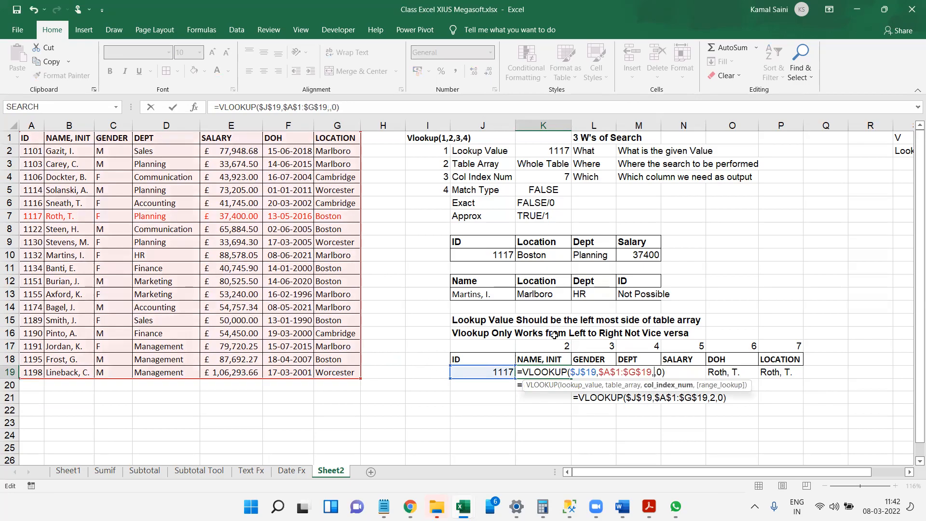
left_click(560, 347)
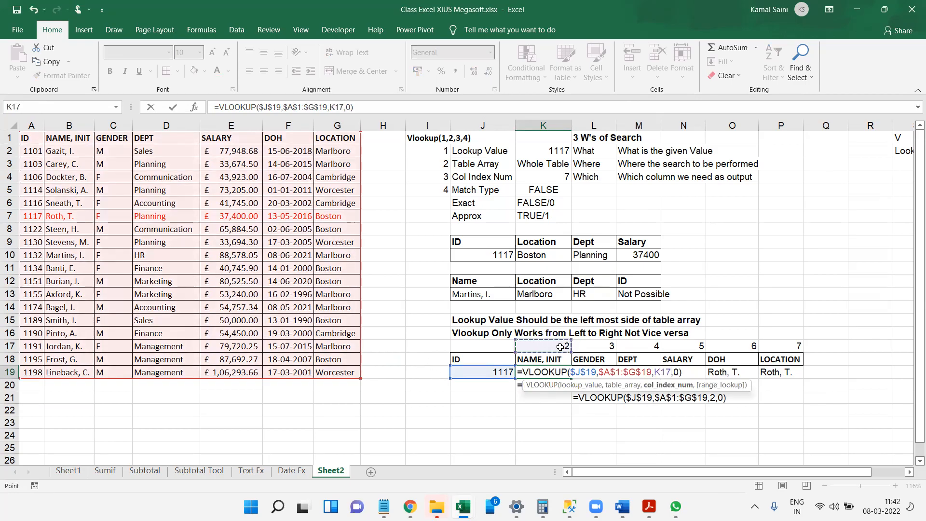
key("ctrl+Return")
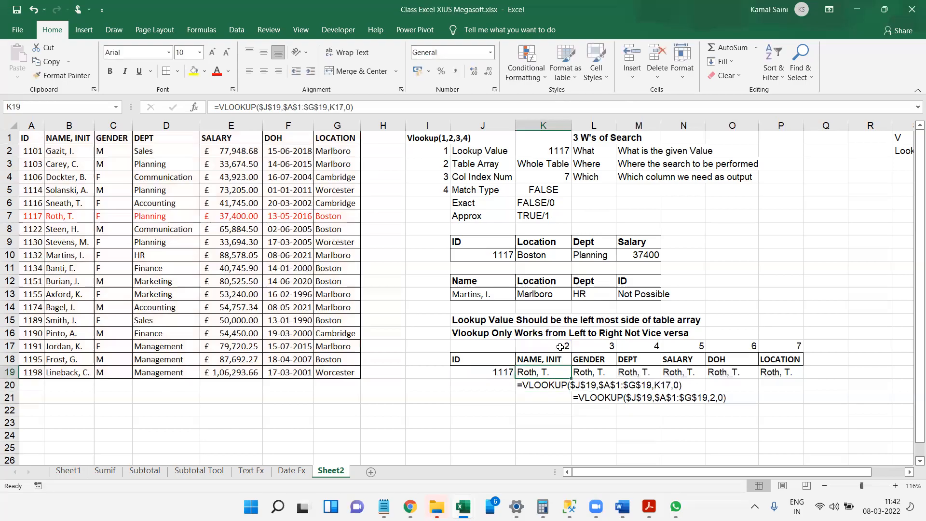
key("ctrl+shift+Right")
key("ctrl+r")
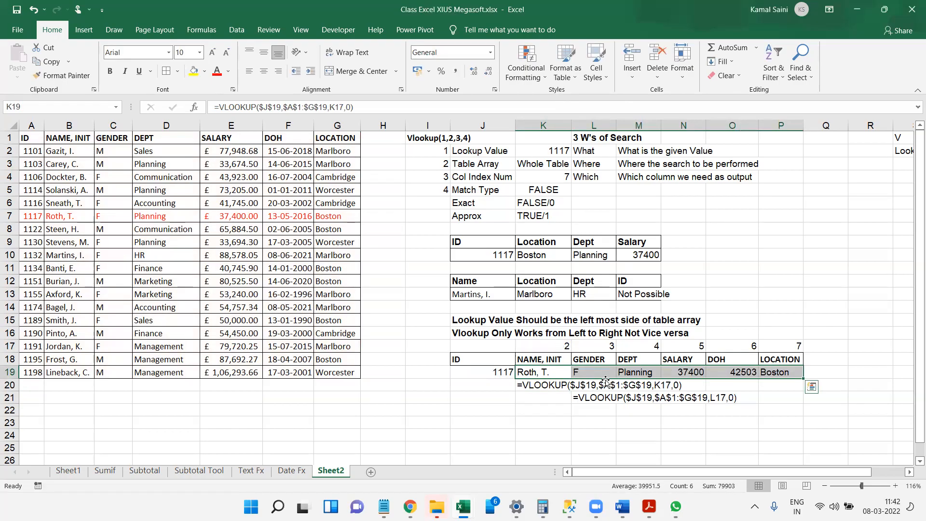
Delete the FORMULATEXT formula in L21.
left_click(592, 396)
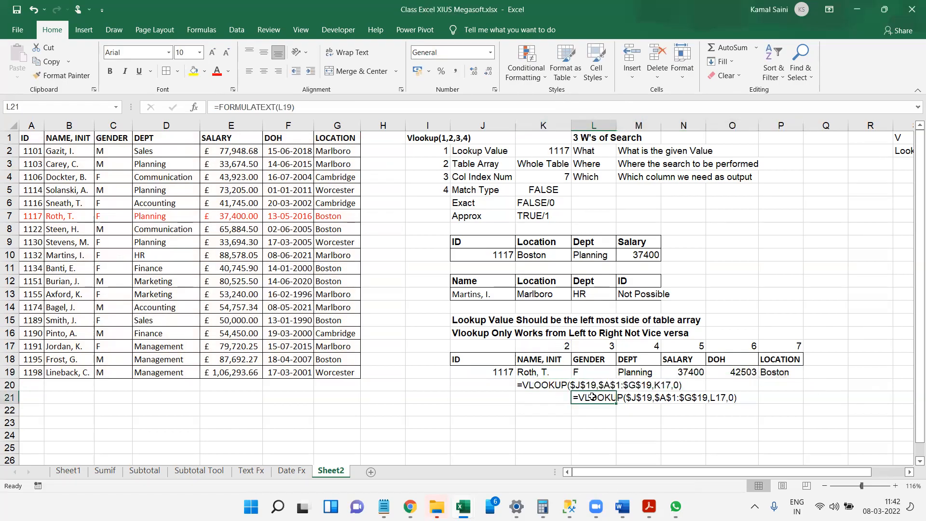
key("Delete")
Examine the cell references in each lookup formula from K19 through P19.
key("Up")
key("Left")
key("Up")
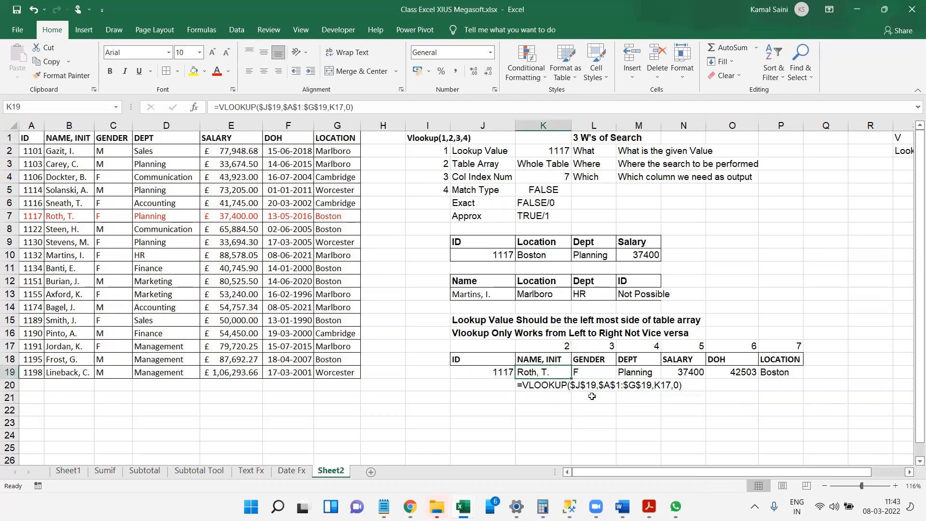
key("F2")
key("Tab")
key("F2")
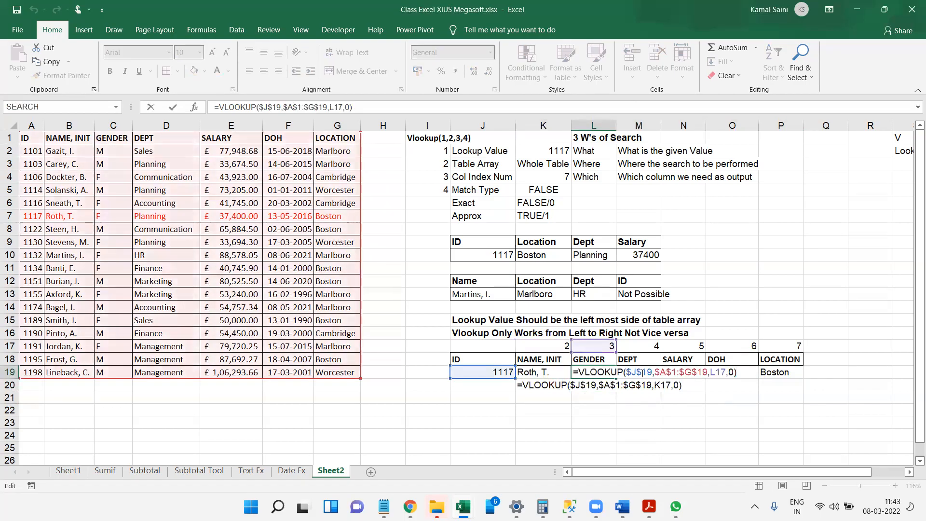
key("Tab")
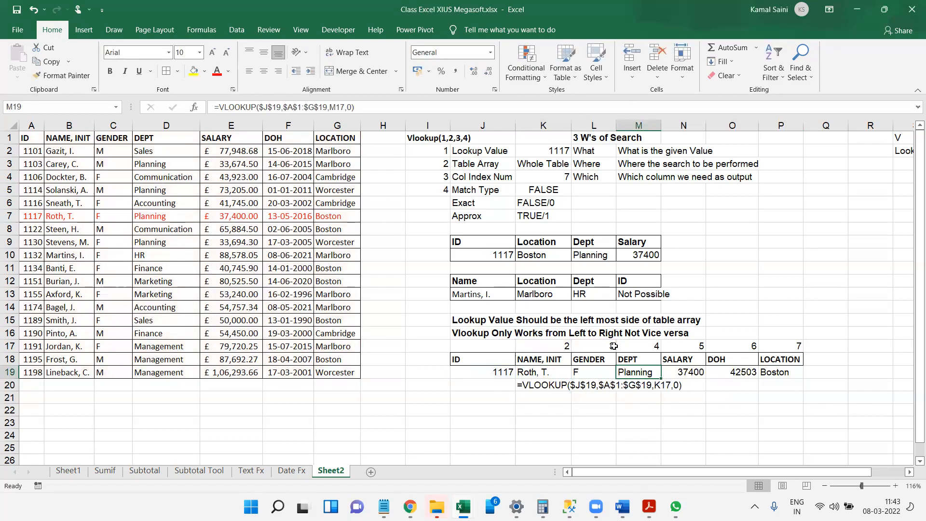
key("F2")
key("Tab")
key("F2")
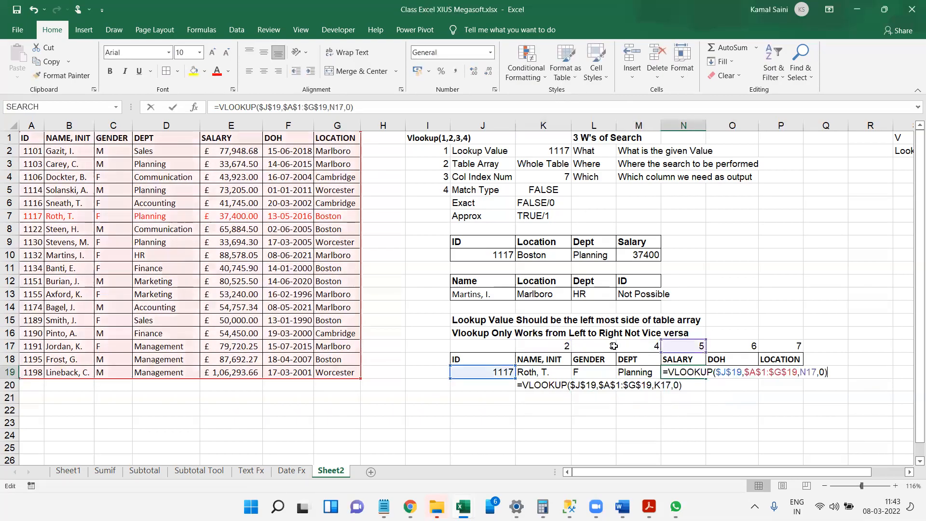
key("Tab")
key("F2")
key("Tab")
key("F2")
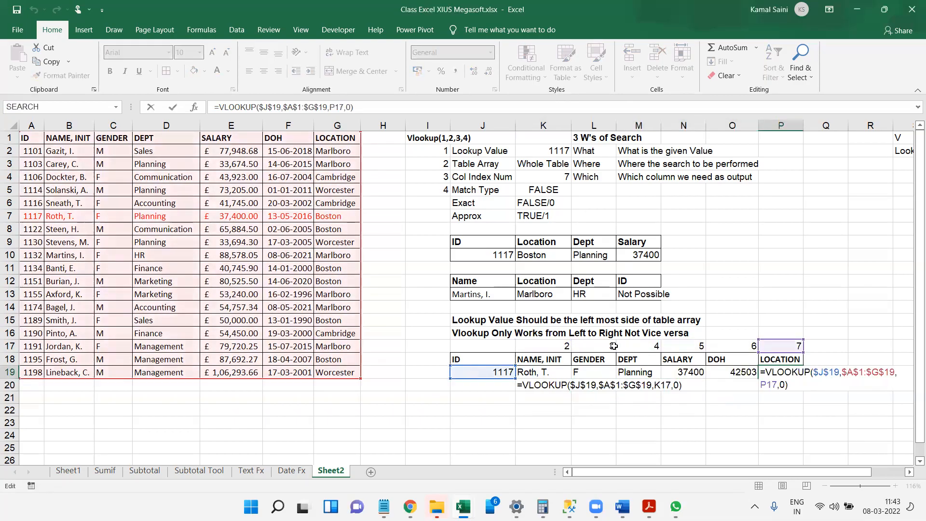
key("Escape")
Format the DOH lookup result in O19 as a day-month-year date.
key("ctrl+Left")
key("ctrl+Left")
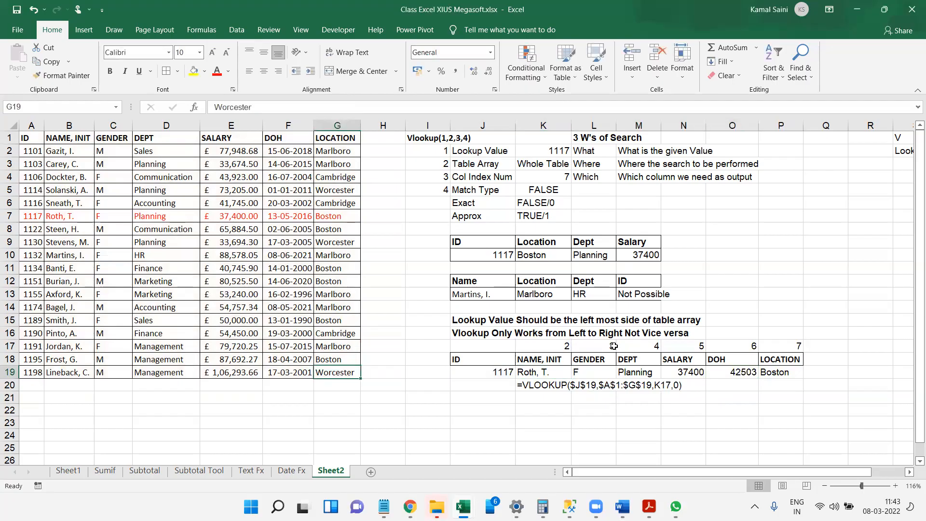
left_click(744, 369)
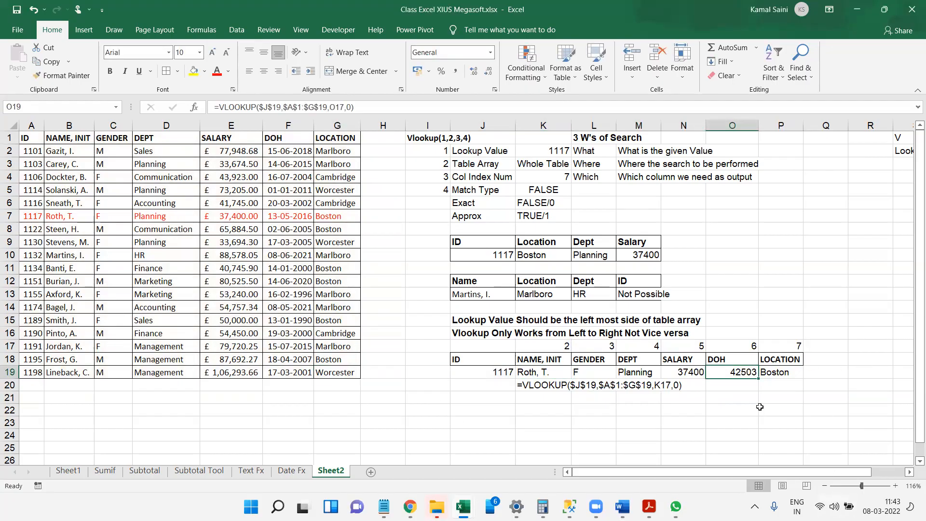
key("ctrl+shift+3")
left_click_drag(753, 456, 636, 433)
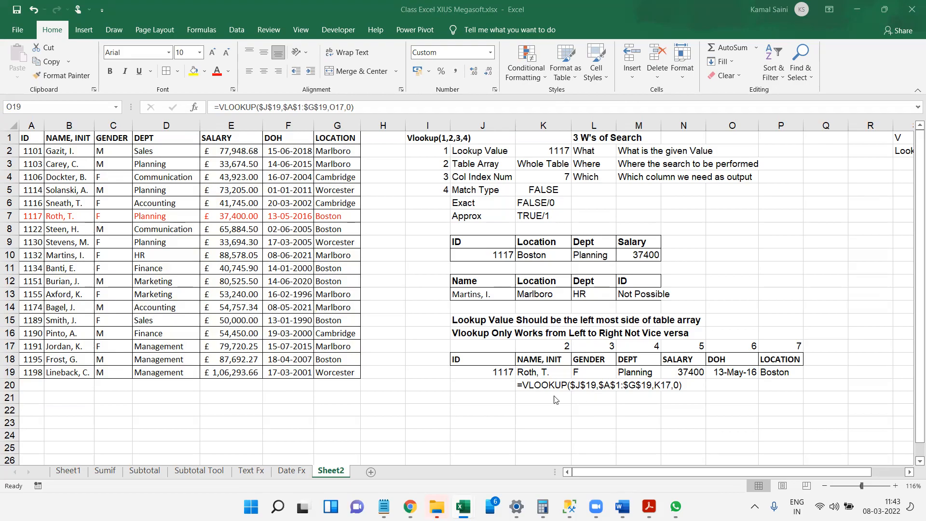
left_click_drag(233, 383, 99, 435)
left_click_drag(334, 470, 307, 444)
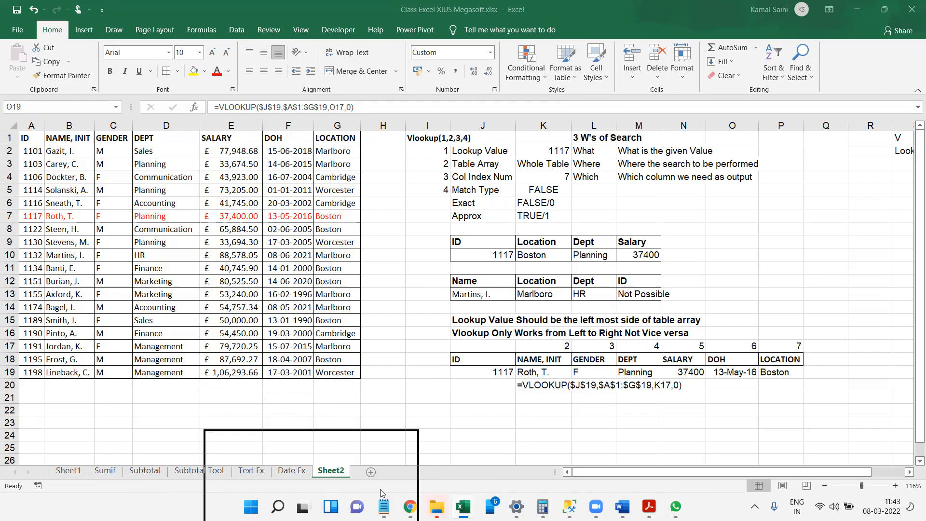
left_click_drag(418, 488, 380, 490)
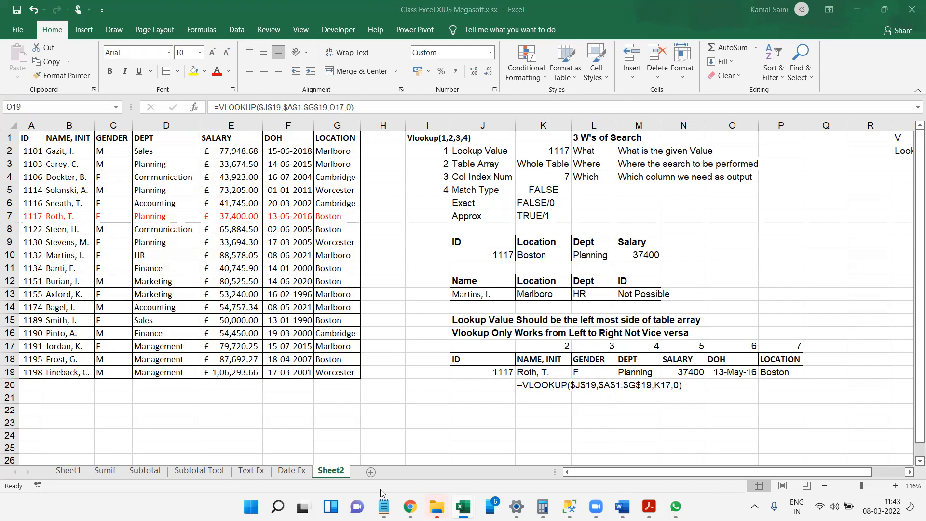
left_click_drag(285, 381, 282, 356)
left_click(465, 346)
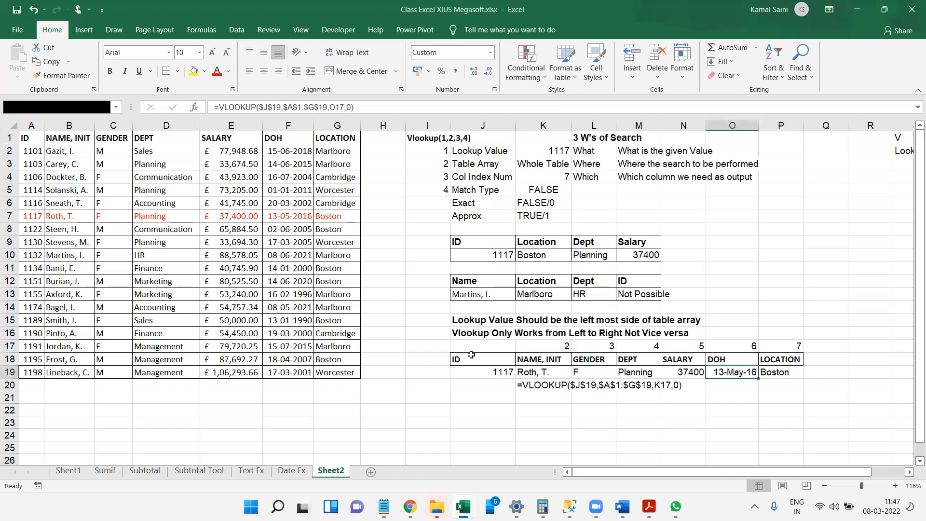
Copy the header row J18:P18 and paste it into row 22 starting at J22.
left_click(471, 355)
key("ctrl+shift+Right")
key("ctrl+c")
key("Down")
key("Down")
key("Down")
key("Down")
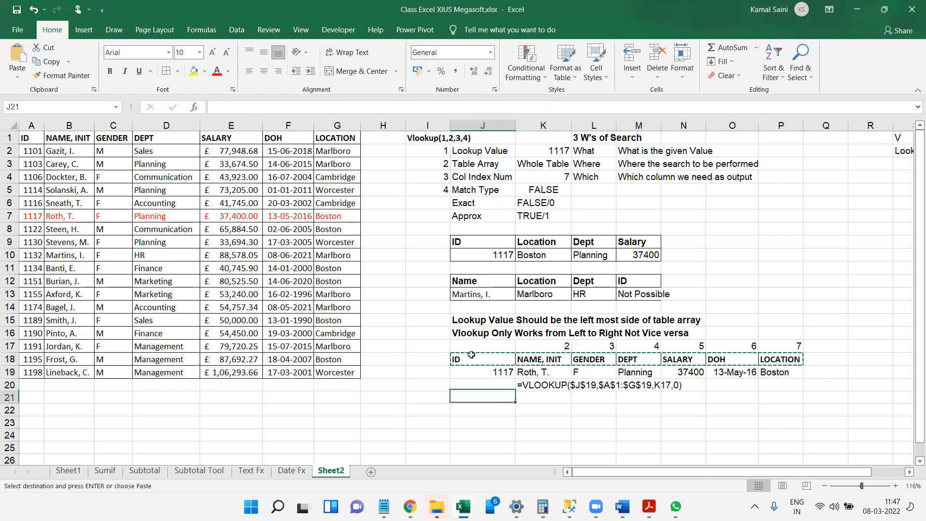
key("ctrl+v")
key("Right")
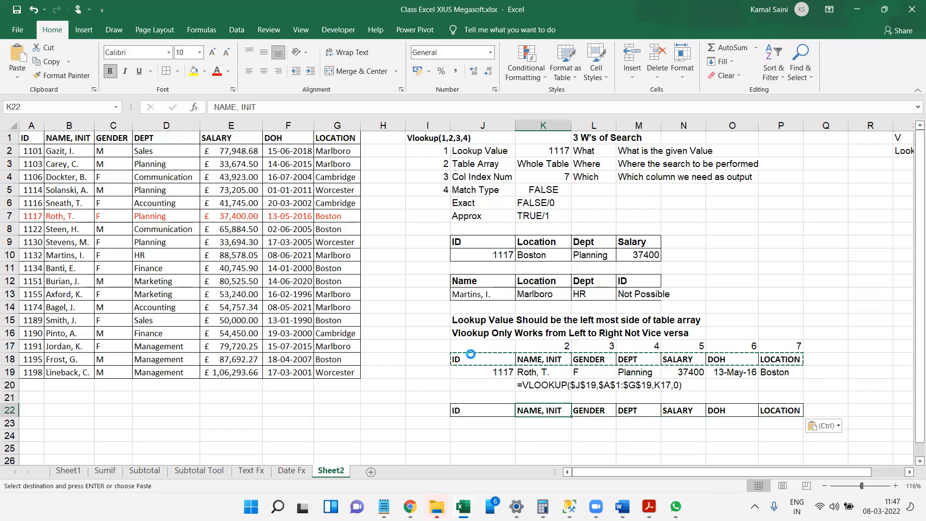
Copy the NAME, INIT header from K22 over the LOCATION header in P22.
key("ctrl+c")
key("Right")
key("Right")
key("Right")
key("Right")
key("Right")
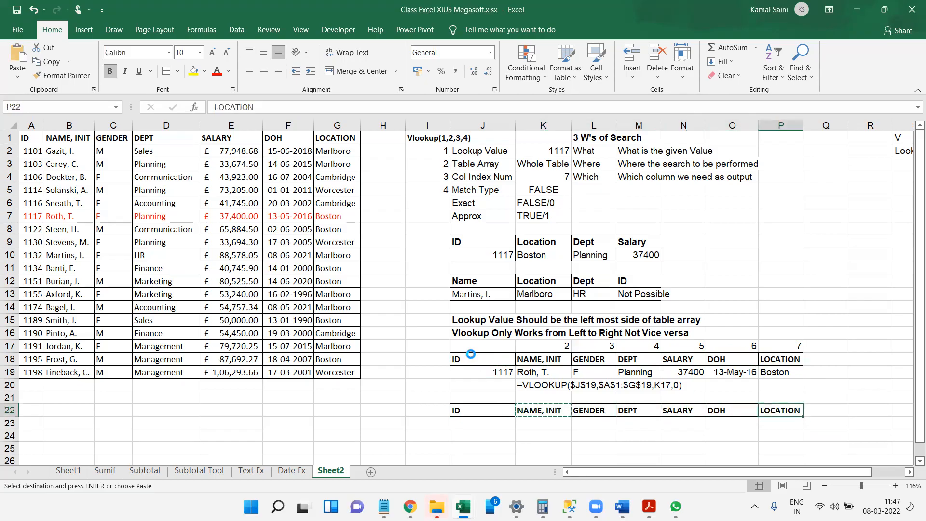
key("ctrl+v")
key("Left")
key("Left")
key("Left")
key("Left")
key("Left")
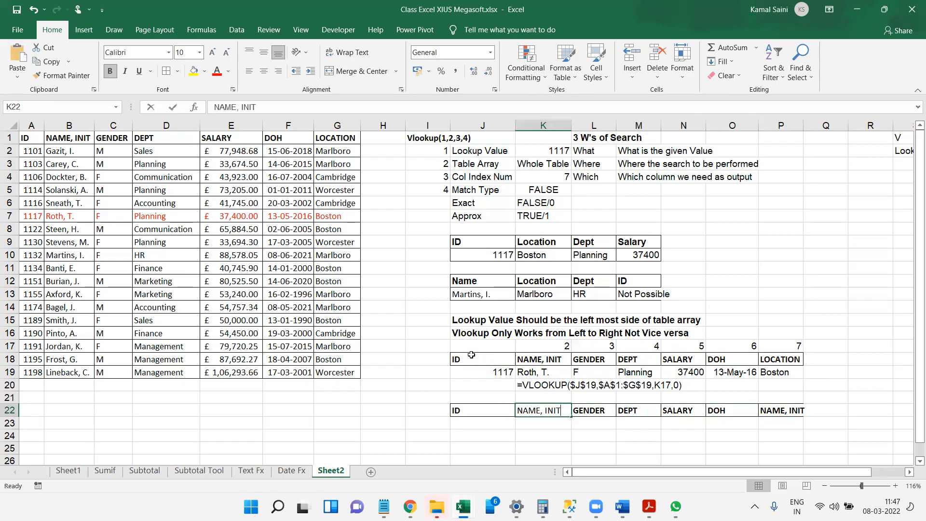
Replace the header in K22 with Dept.
type("F")
key("Home")
type("De")
key("Escape")
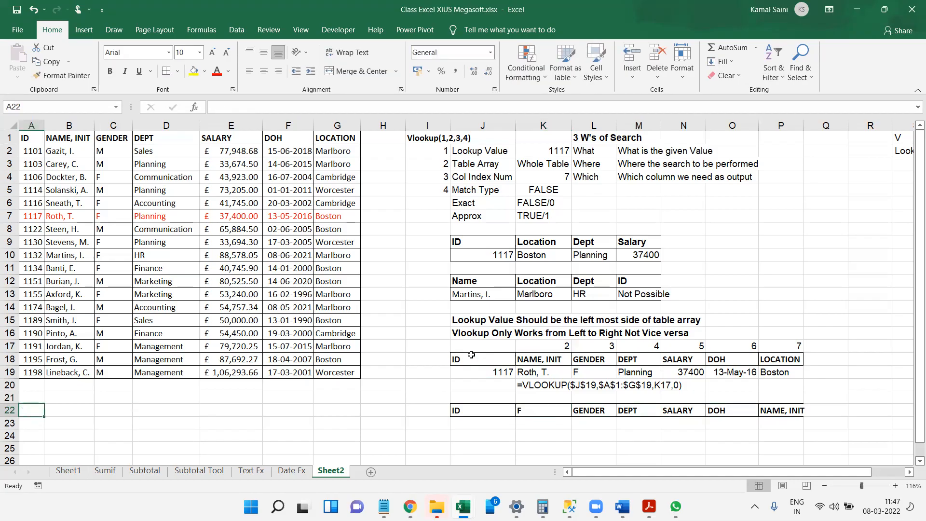
left_click(548, 411)
type("Detp")
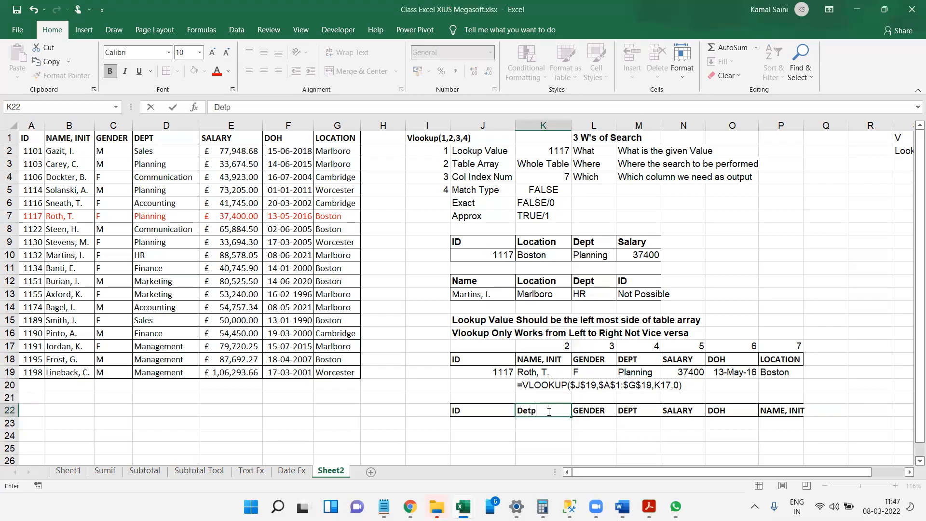
key("BackSpace")
key("BackSpace")
type("pt")
key("Tab")
Replace the headers in L22 through O22 with Location, Salary, DOH and Gender.
type("Locatoo")
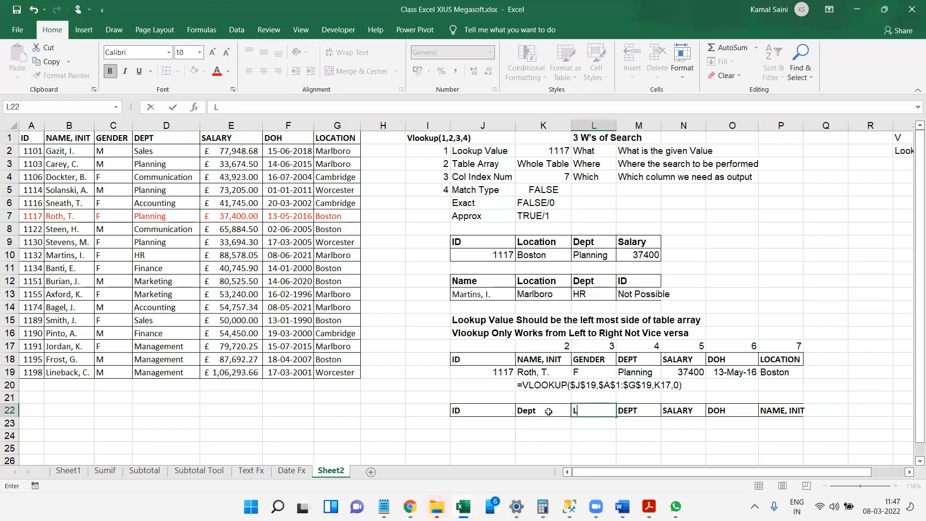
key("BackSpace")
key("BackSpace")
type("ion")
key("Tab")
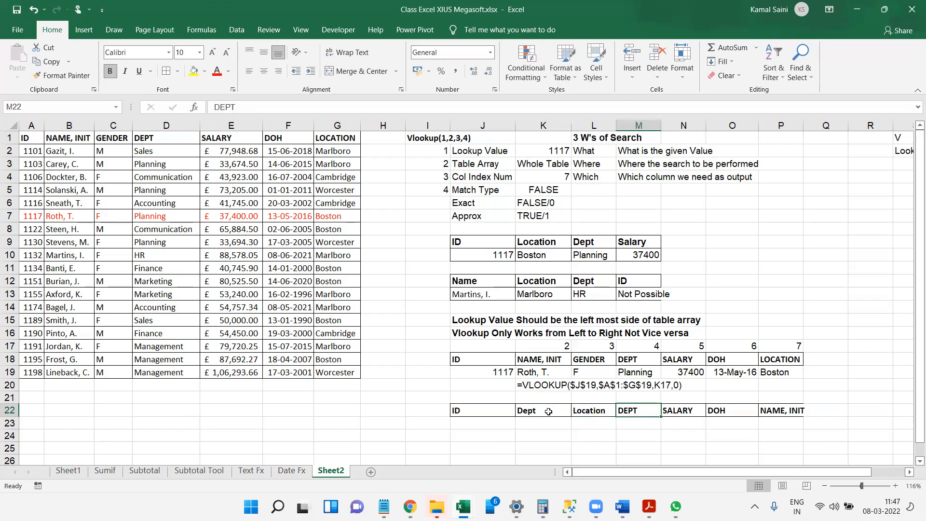
type("Salary")
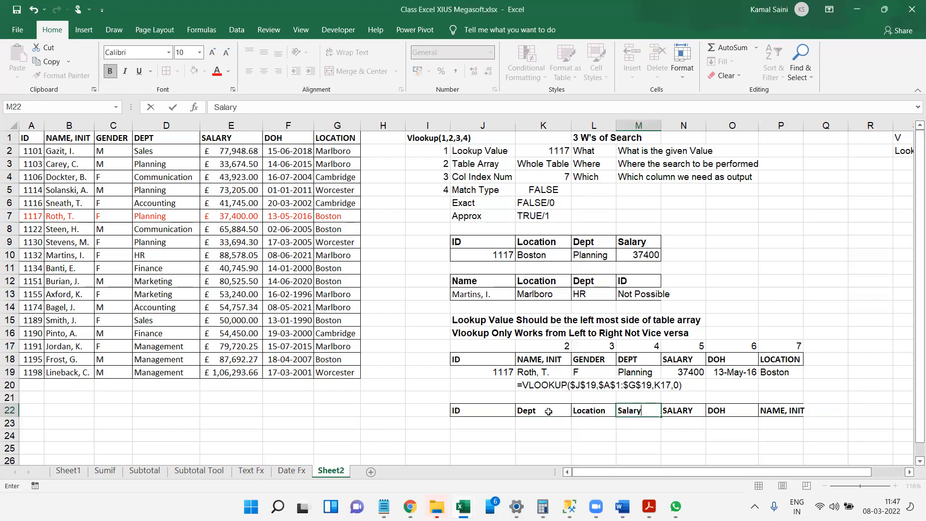
key("Tab")
type("DOH")
key("Tab")
type("Gender")
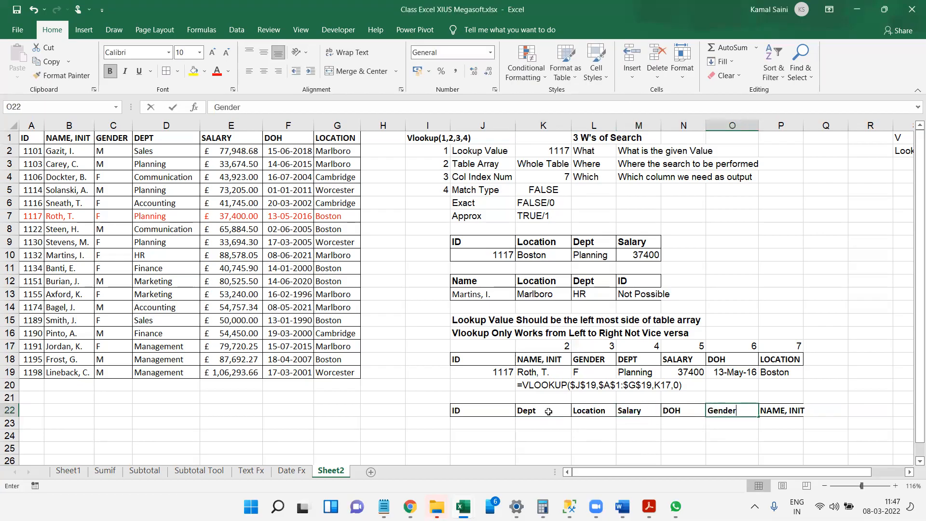
key("Return")
Enter 1117 as the lookup ID in J23 and select the result cells K23:P23.
type("1117")
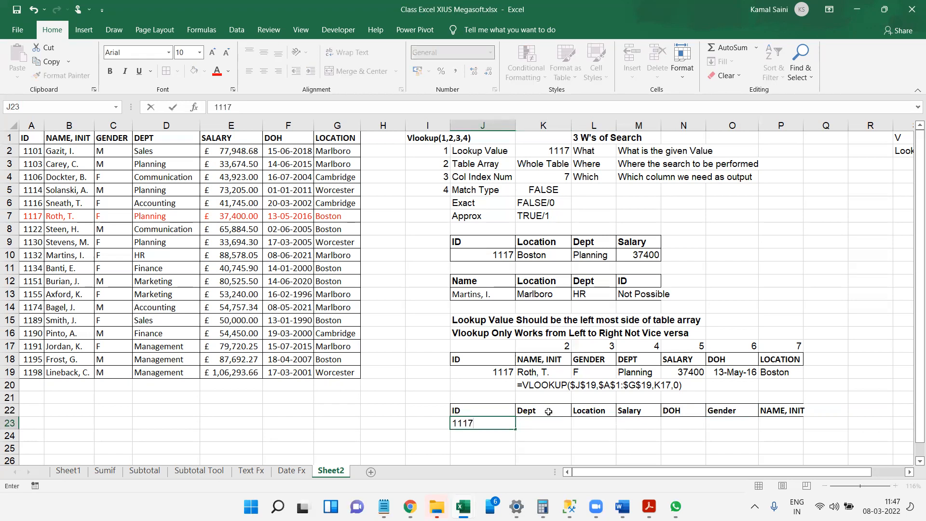
key("Tab")
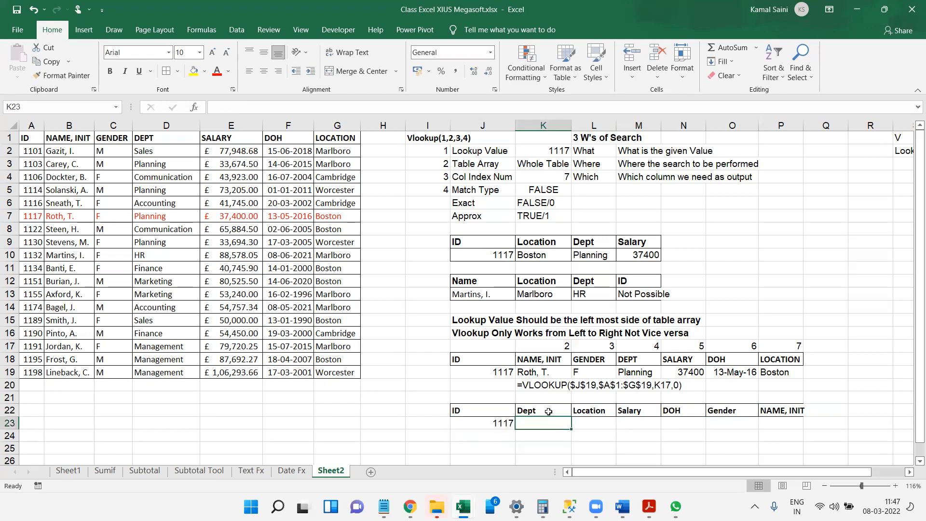
left_click_drag(571, 428, 706, 431)
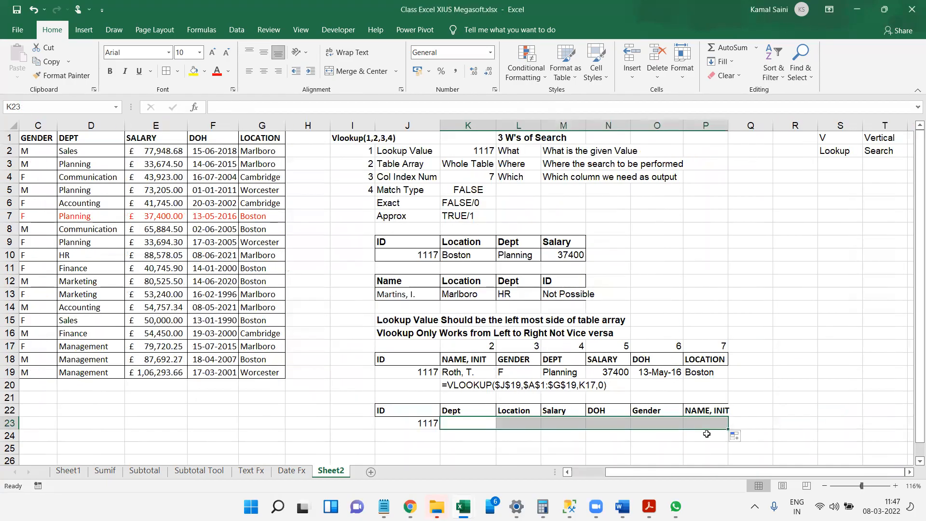
Enter the label Match in D21 and the syntax note Match(Lookup Value, Lookup Array, Match Type) in E21.
left_click_drag(357, 339, 316, 443)
left_click(471, 395)
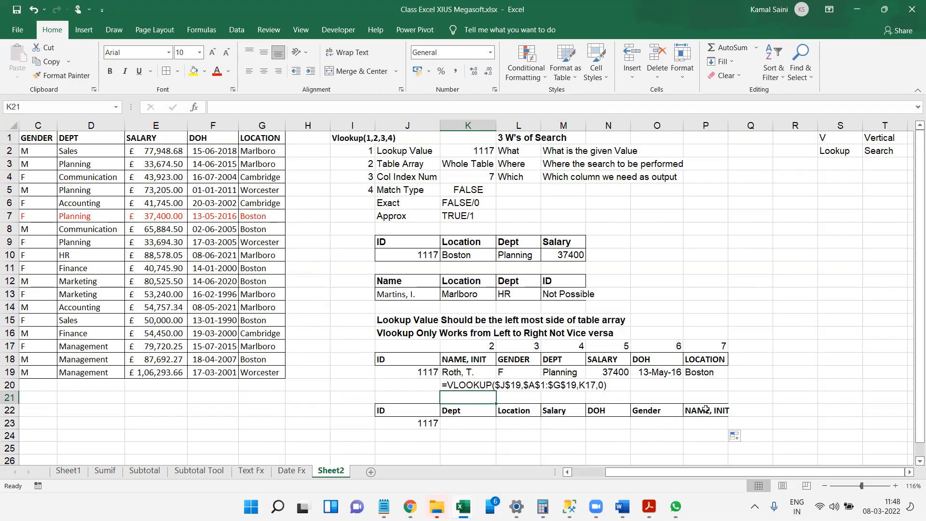
left_click(148, 400)
left_click(92, 399)
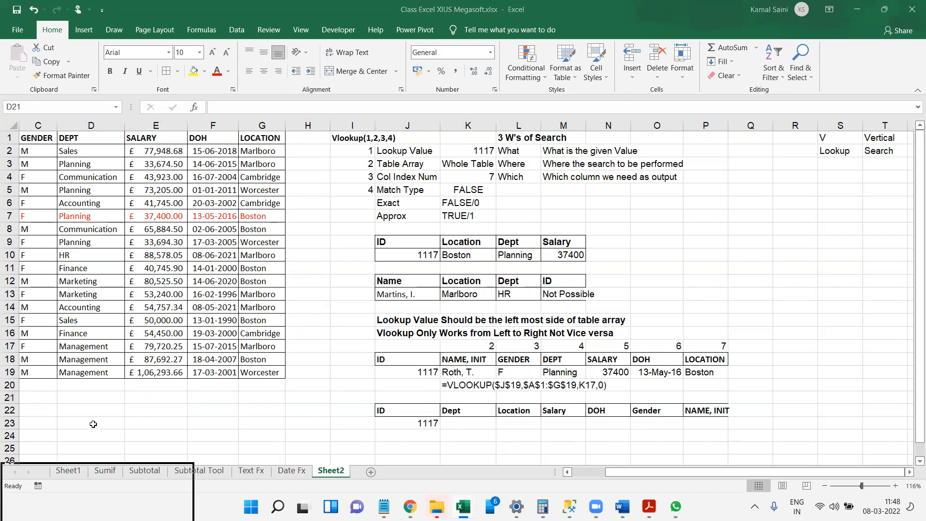
left_click(92, 401)
type("Match")
key("Tab")
type("Match(Lookup Value, Lookup Array, Match Type)")
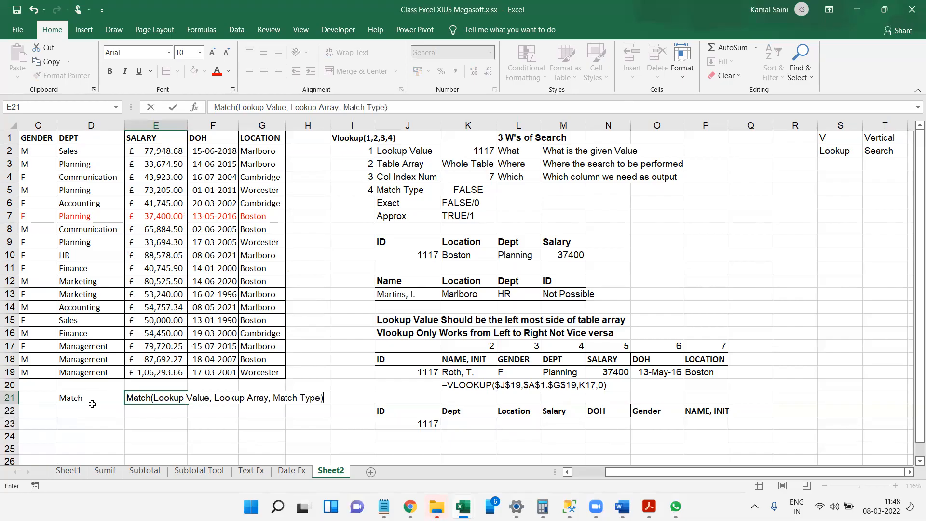
key("Return")
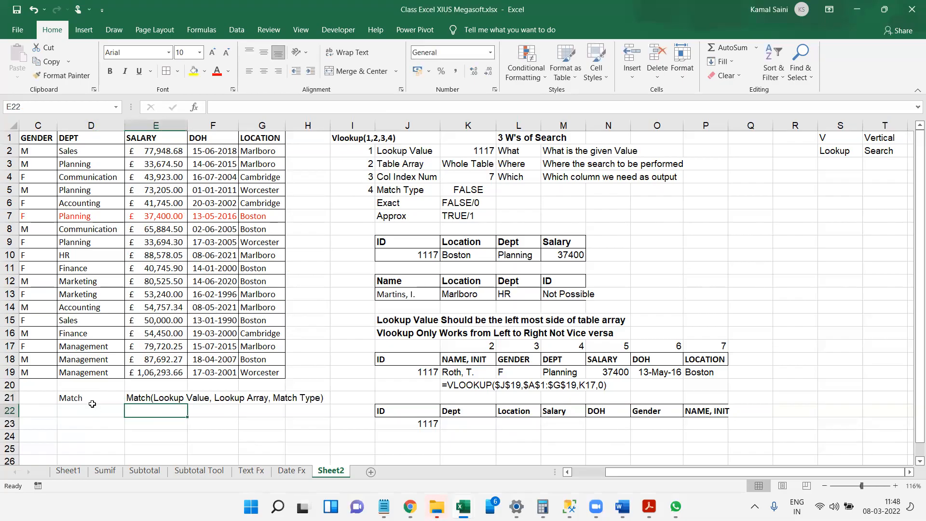
Enter the usage note Match(Reqd Hdr, Actual Header Range,0) in E22 below the Match syntax.
type("Match")
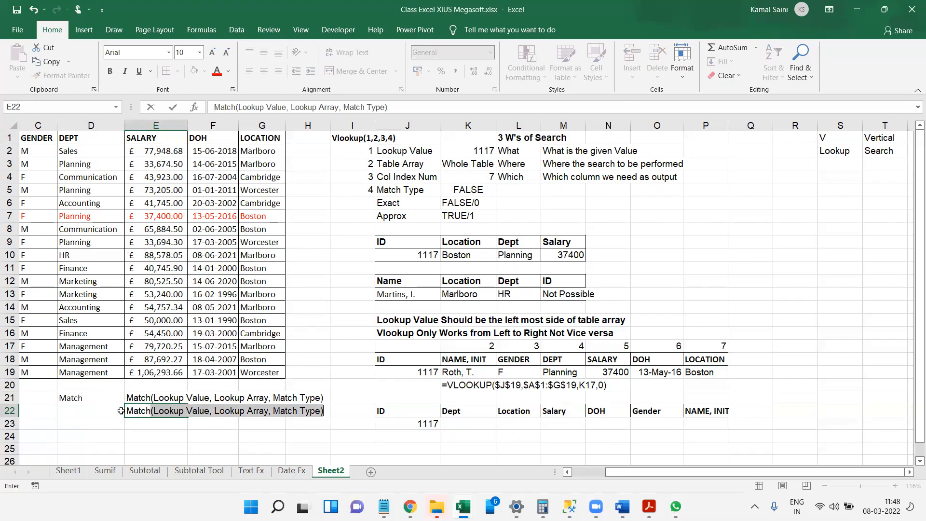
type("(REq")
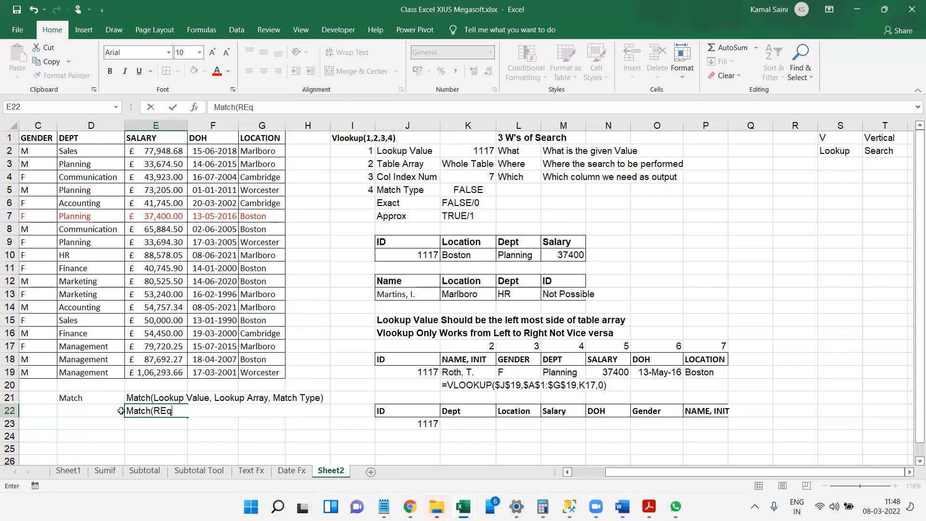
key("BackSpace")
key("BackSpace")
type("eqd Hdr, Actual ")
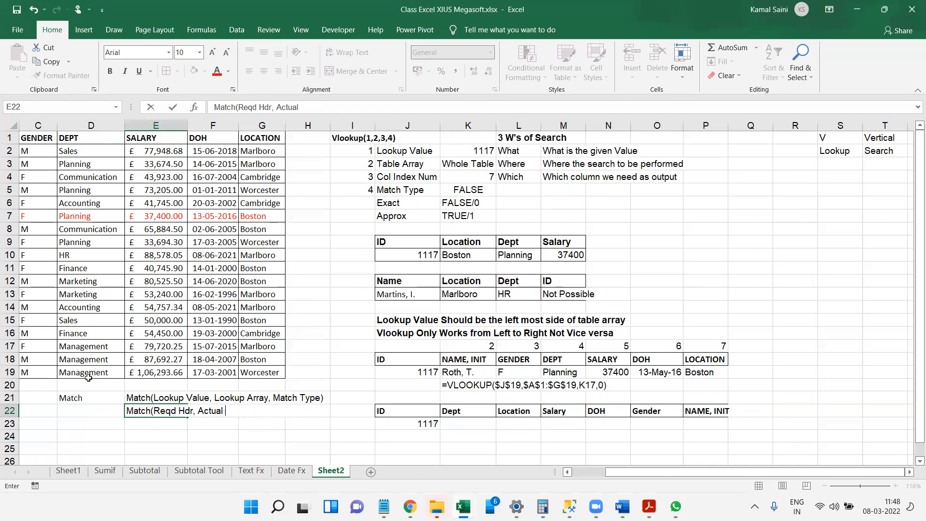
type("Header Range,")
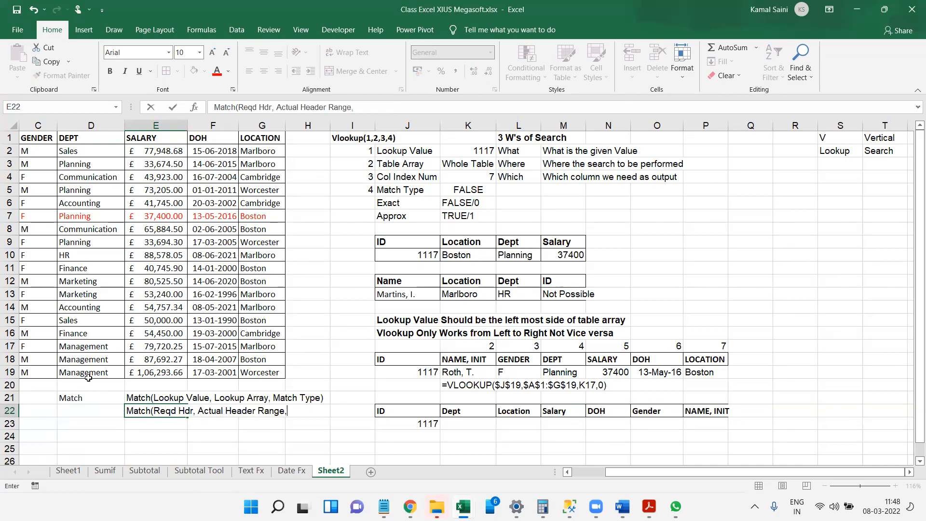
type("0)")
key("Return")
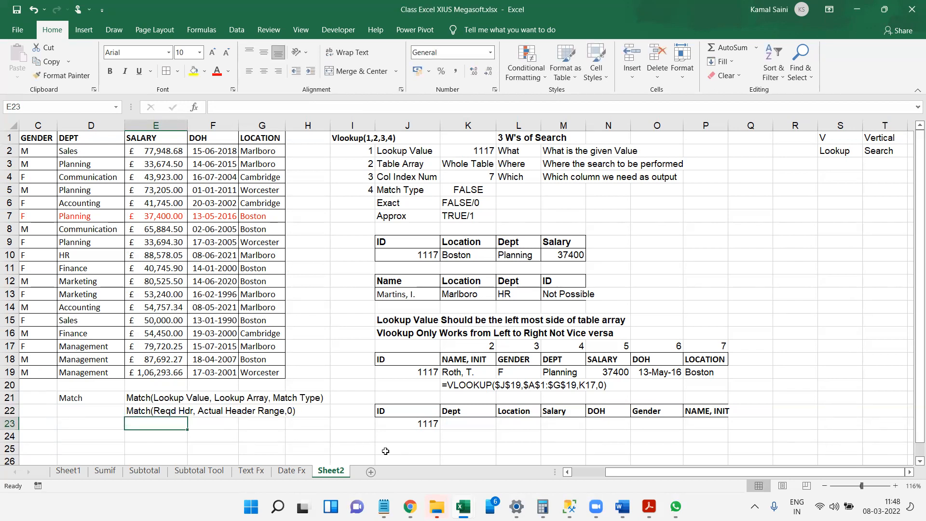
Enter =MATCH(K22,A1:G1,0) in K25 to find the position of the K22 header in the source table.
left_click(248, 365)
key("ctrl+Left")
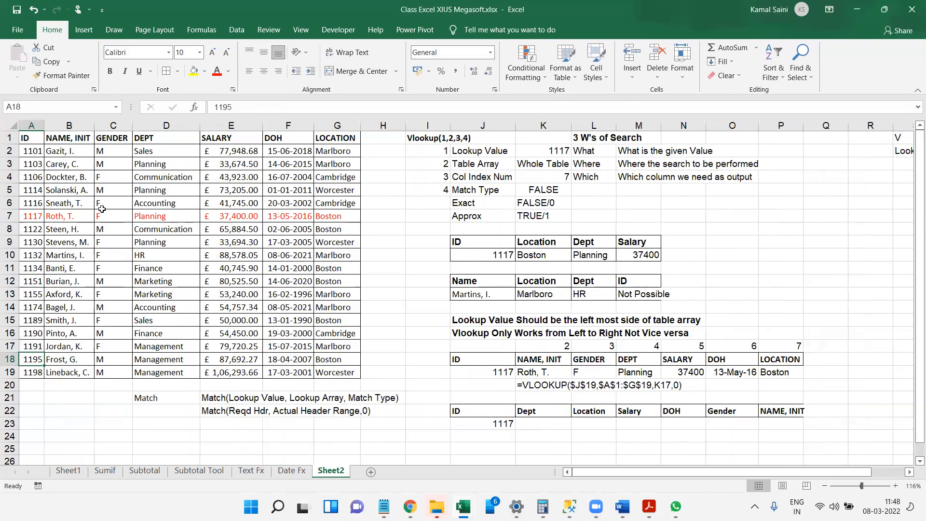
left_click(542, 448)
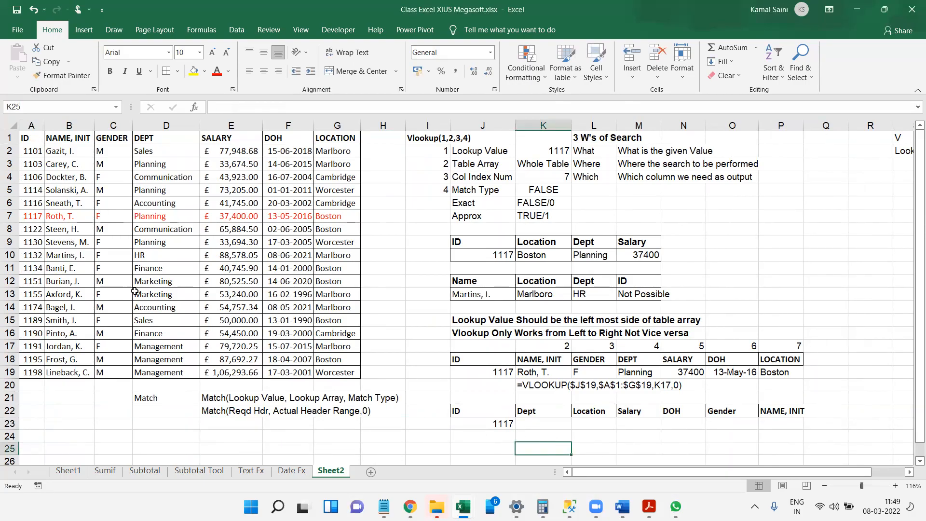
type("=ma")
key("Tab")
key("Up")
key("Up")
key("Up")
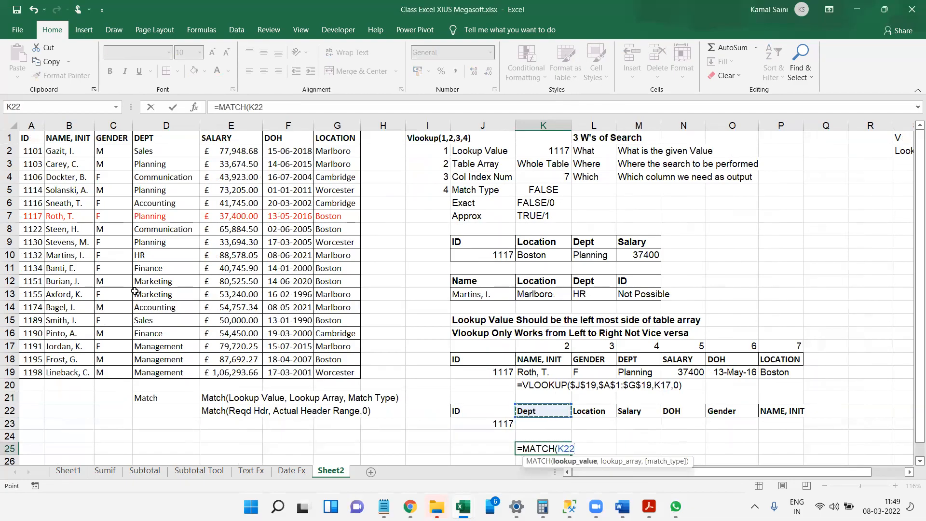
type(",")
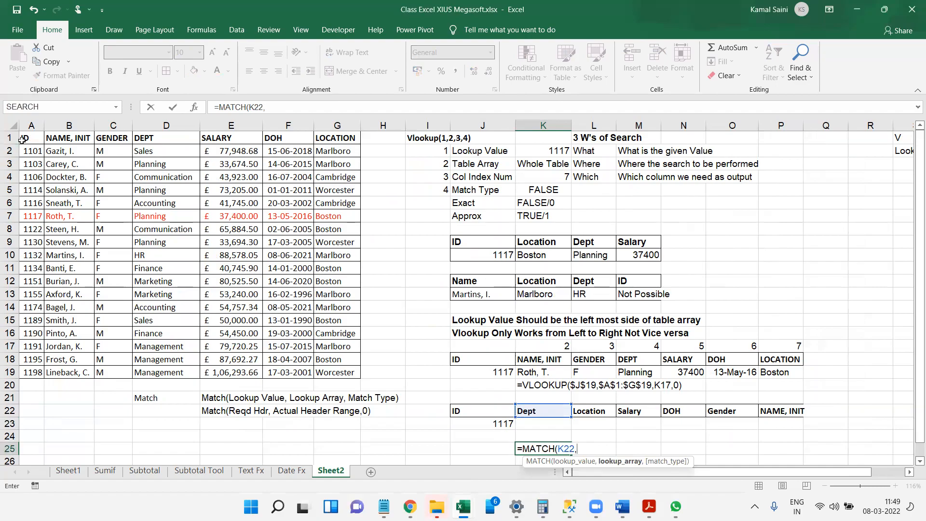
left_click(30, 139)
key("ctrl+shift+Right")
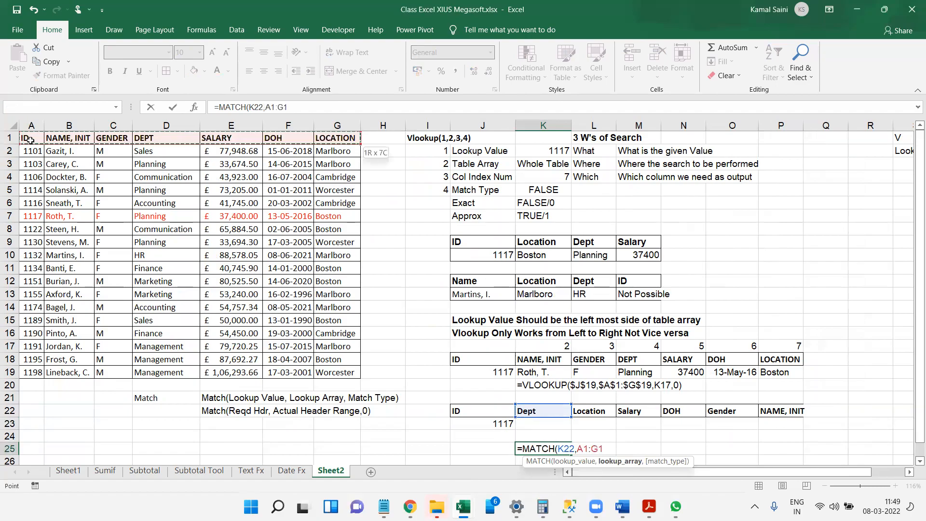
type(",0)")
key("Return")
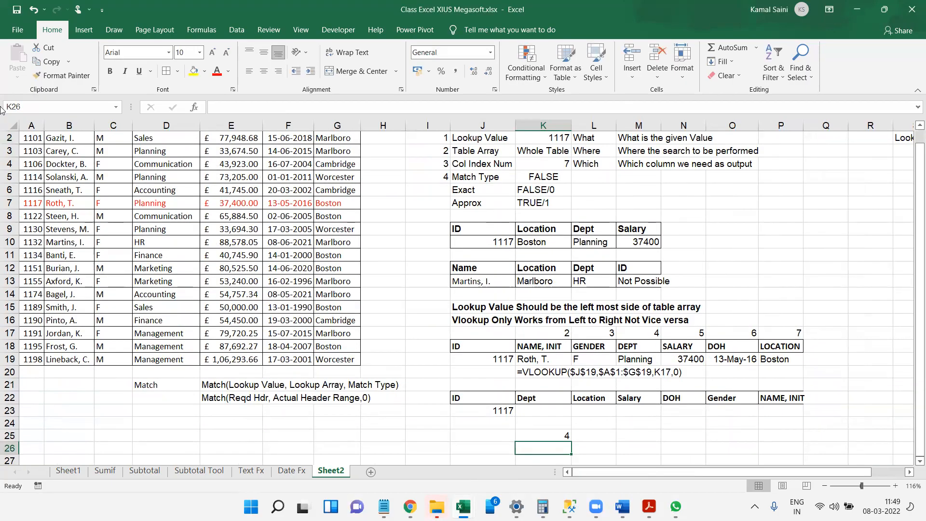
Make the header range in K25's MATCH formula absolute as $A$1:$G$1.
key("Up")
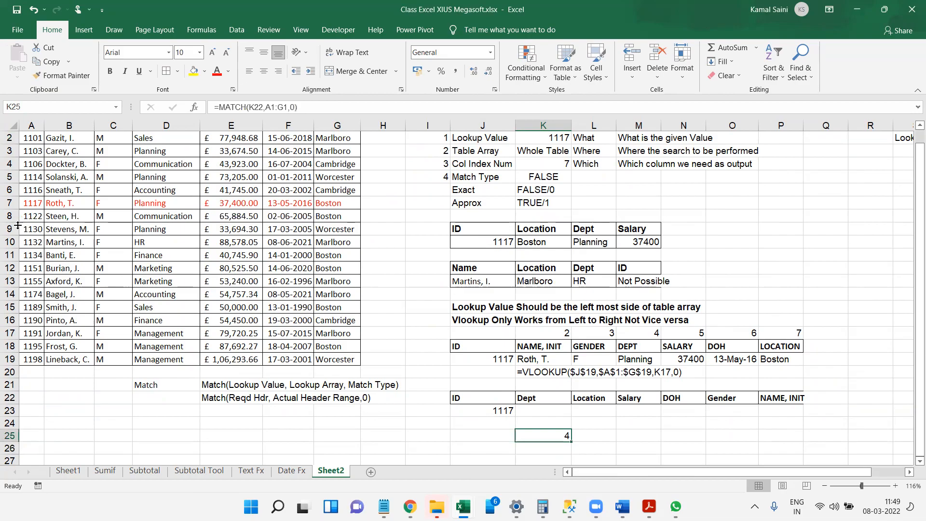
key("ctrl+Home")
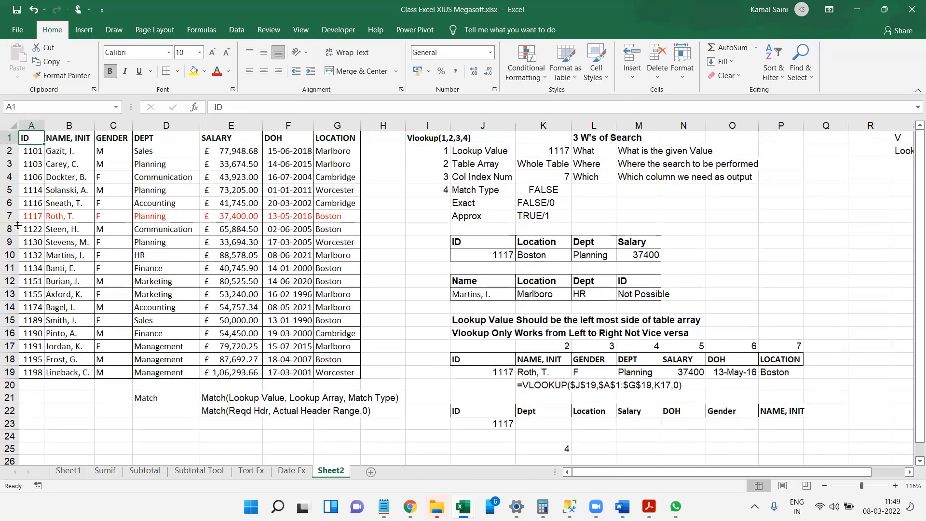
double_click(554, 447)
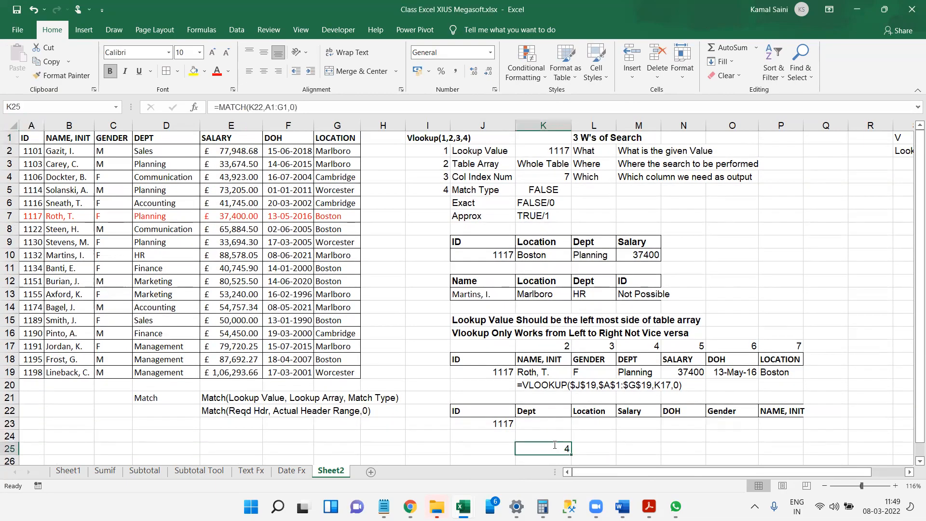
left_click_drag(577, 450, 598, 455)
key("F5")
key("Escape")
key("F4")
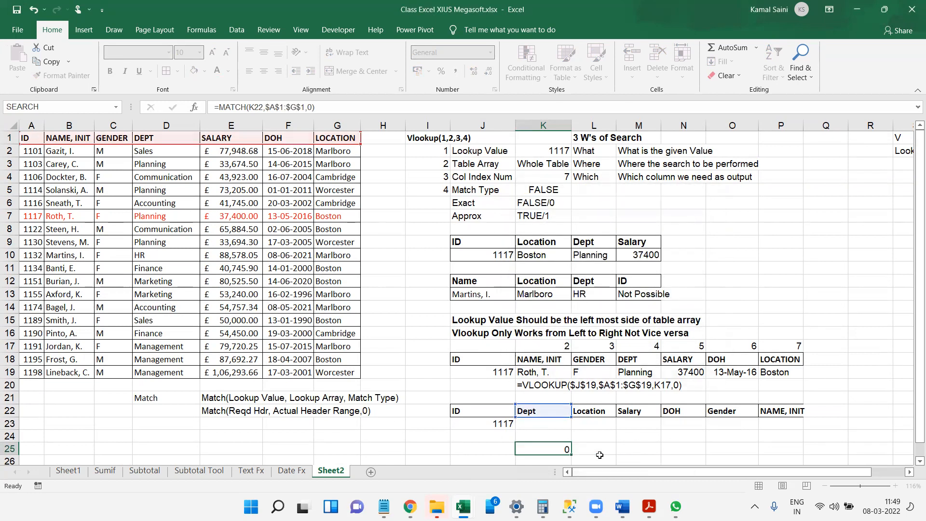
key("Return")
Fill the MATCH formula from K25 across to P25.
key("Up")
key("shift+Right")
key("shift+Right")
key("shift+Right")
key("shift+Right")
key("shift+Right")
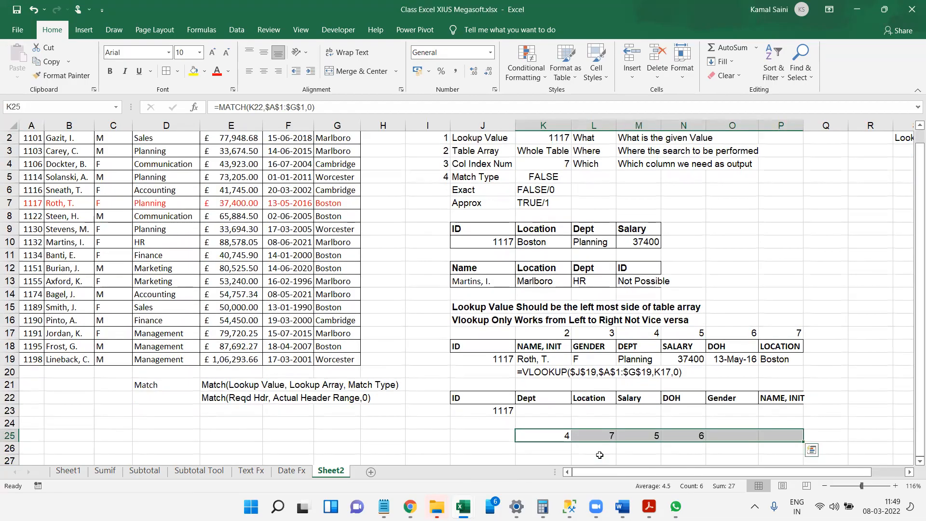
key("ctrl+r")
key("ctrl+Home")
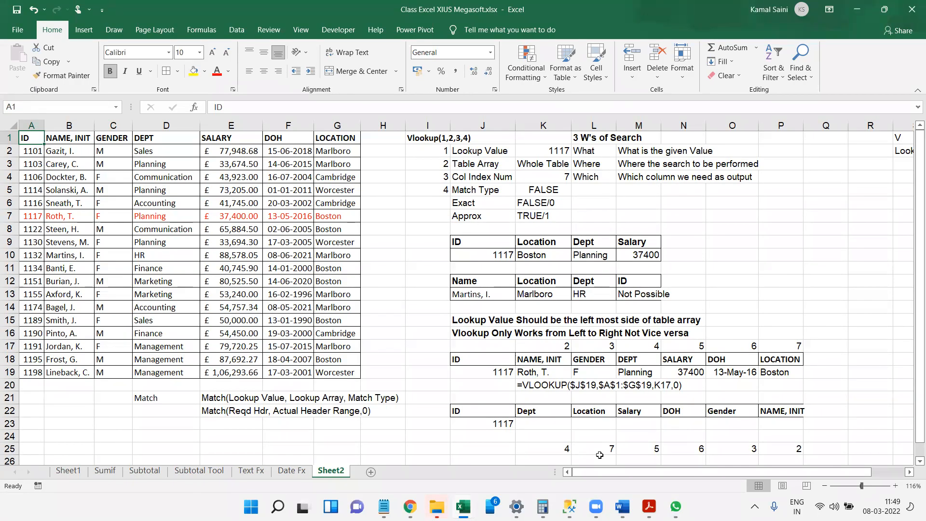
Swap the first two result headers, entering Location in K22 and Dept in L22.
left_click(546, 415)
type("L")
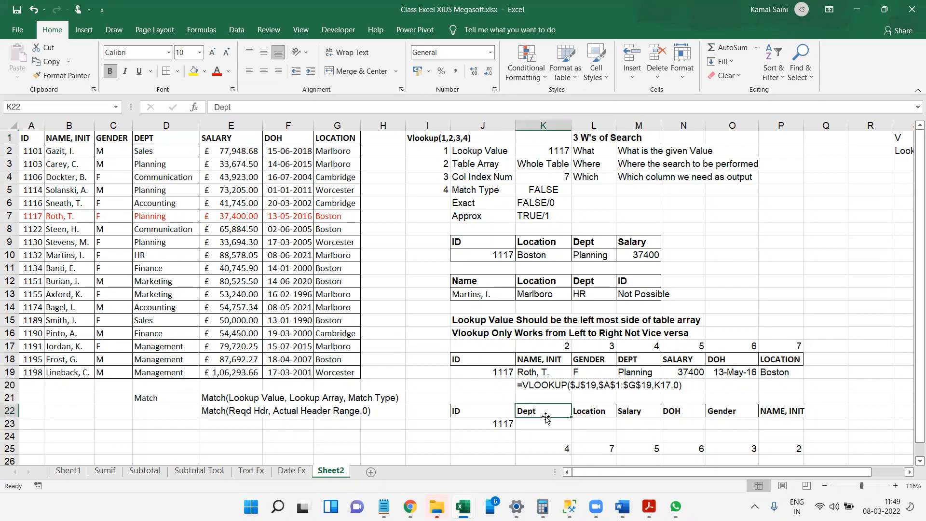
type("ocation")
key("Tab")
type("Dept")
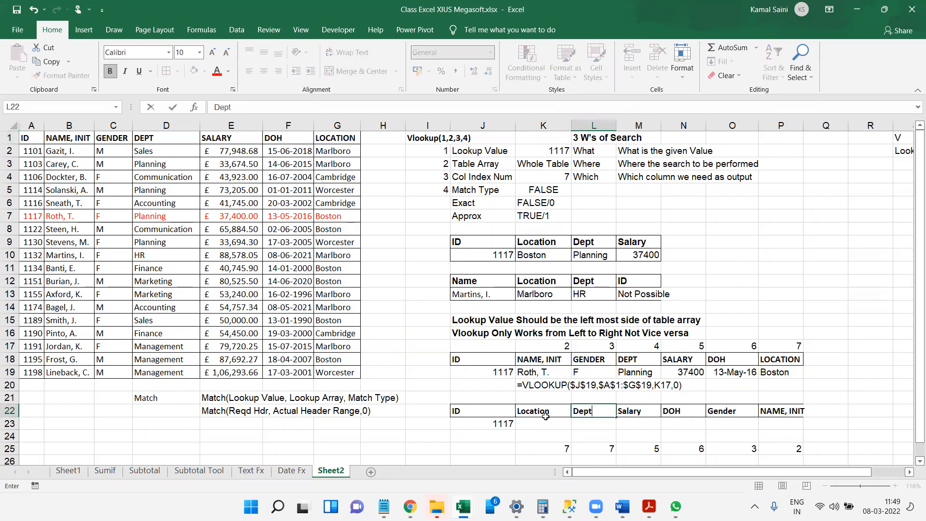
Enter =VLOOKUP(J23,A1:G19,7,0) in K23 to return the Location for the ID in J23.
left_click(547, 420)
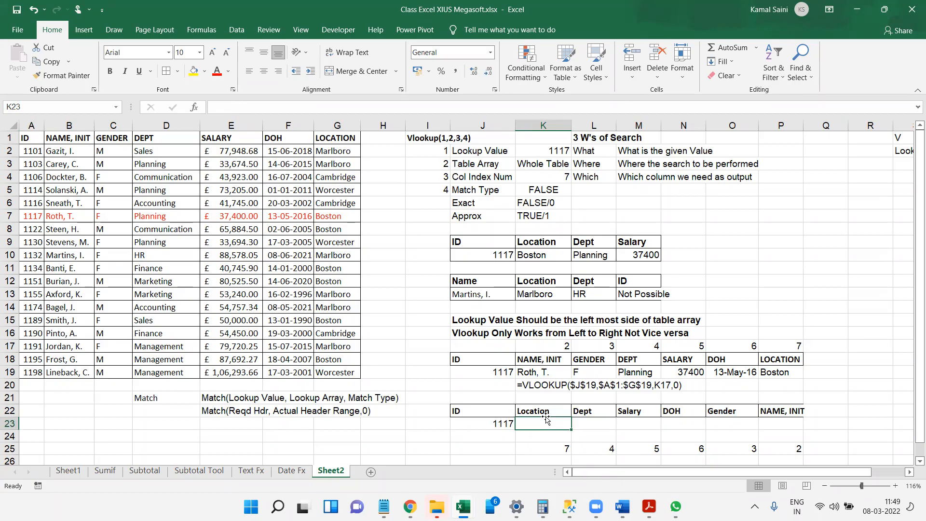
type("=v;")
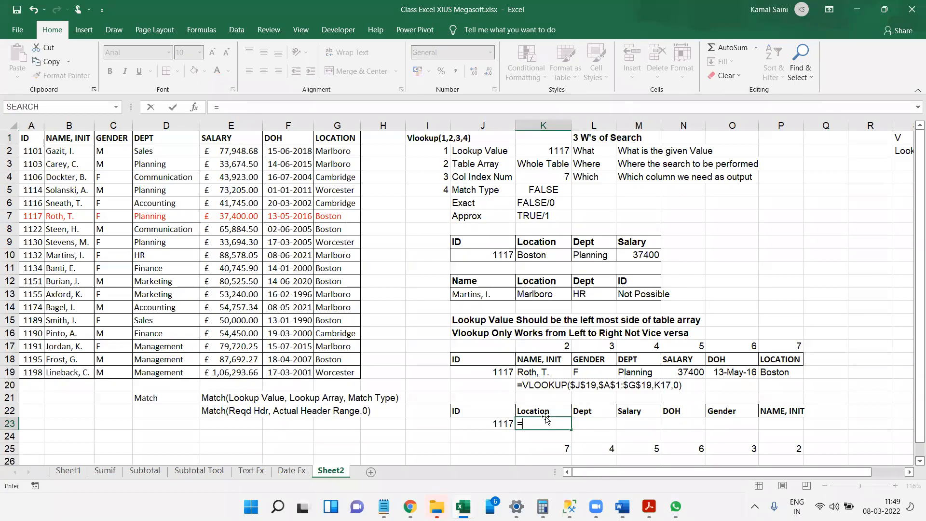
key("Return")
key("Escape")
key("Escape")
type("=VLOOKUP(")
key("Left")
type(",")
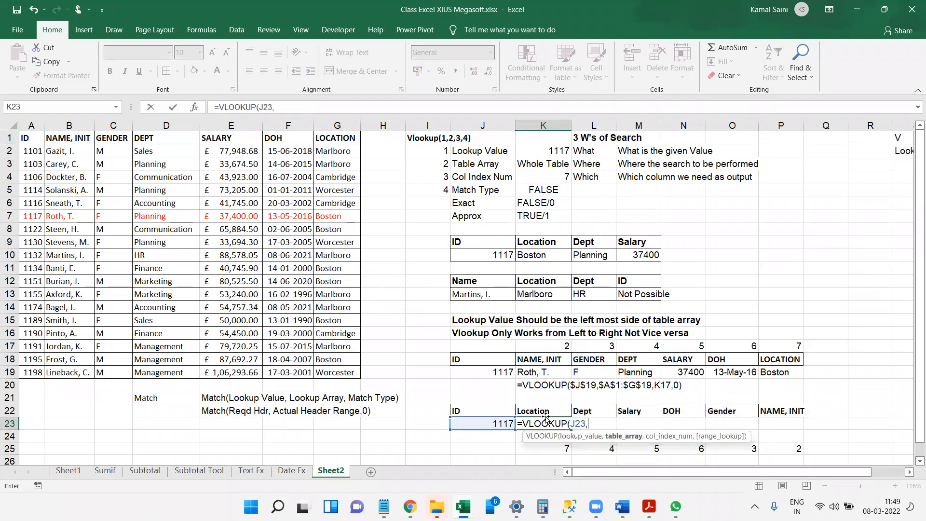
left_click(28, 136)
key("ctrl+shift+Down")
key("ctrl+shift+Right")
type(",")
type("7,0)")
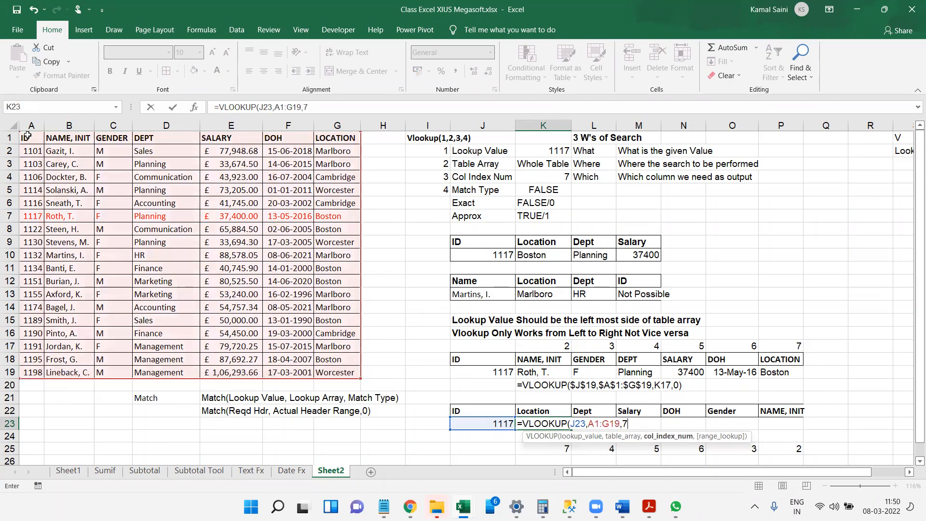
key("Return")
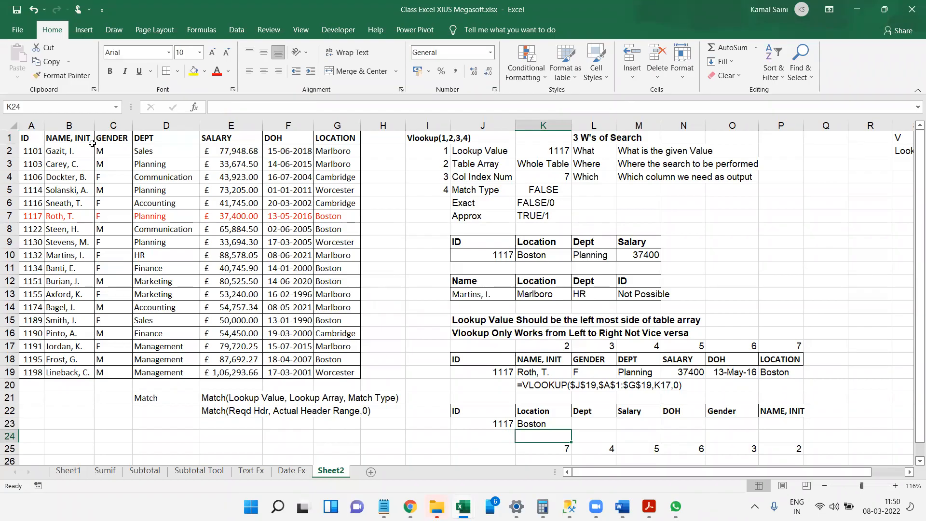
Replace the fixed column index 7 in K23's VLOOKUP with MATCH(K22,A1:G1,0).
double_click(541, 424)
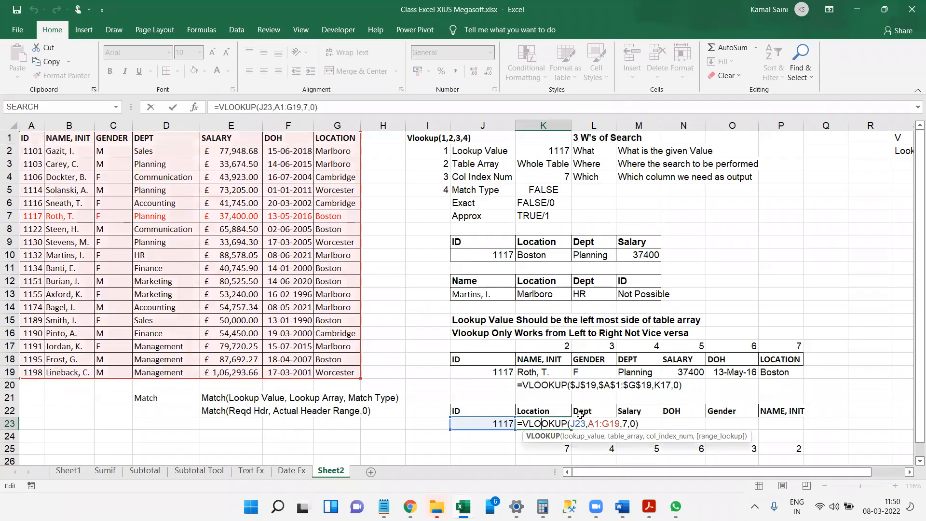
double_click(626, 423)
key("BackSpace")
type("MATCH(")
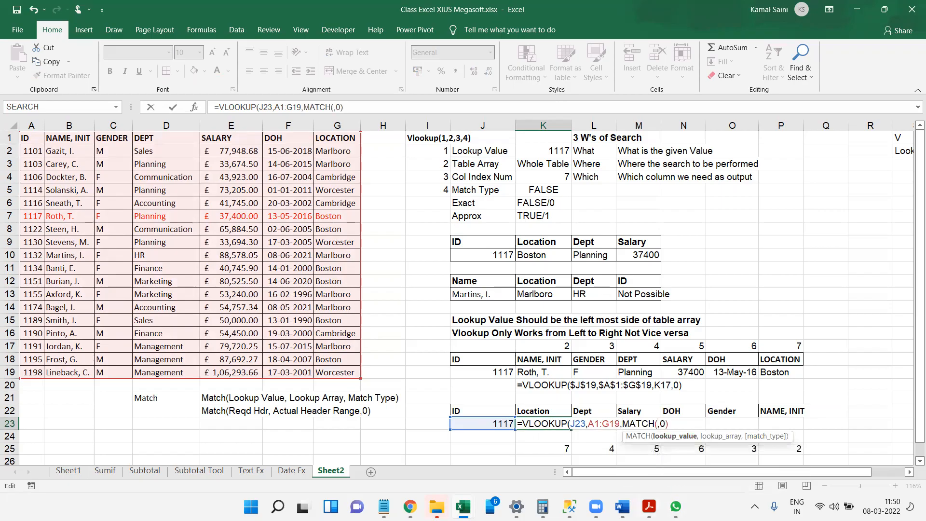
left_click(788, 451)
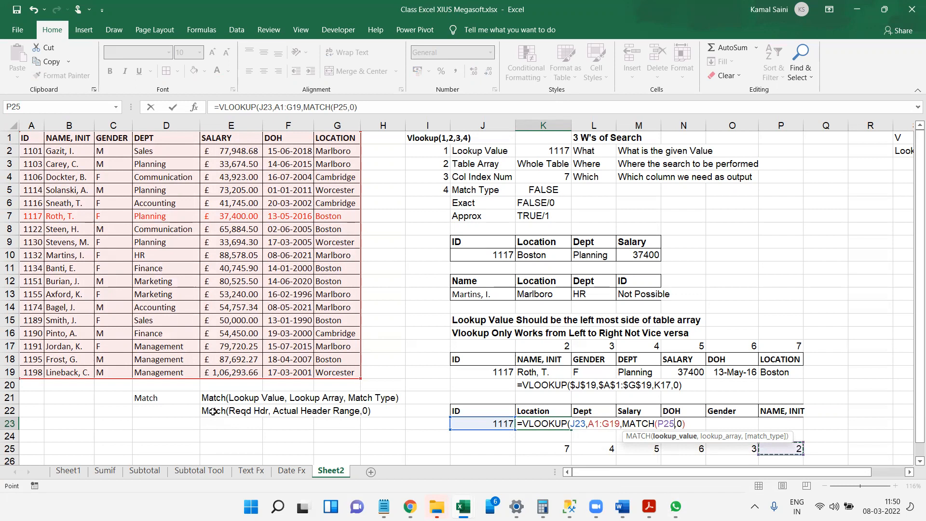
left_click(541, 408)
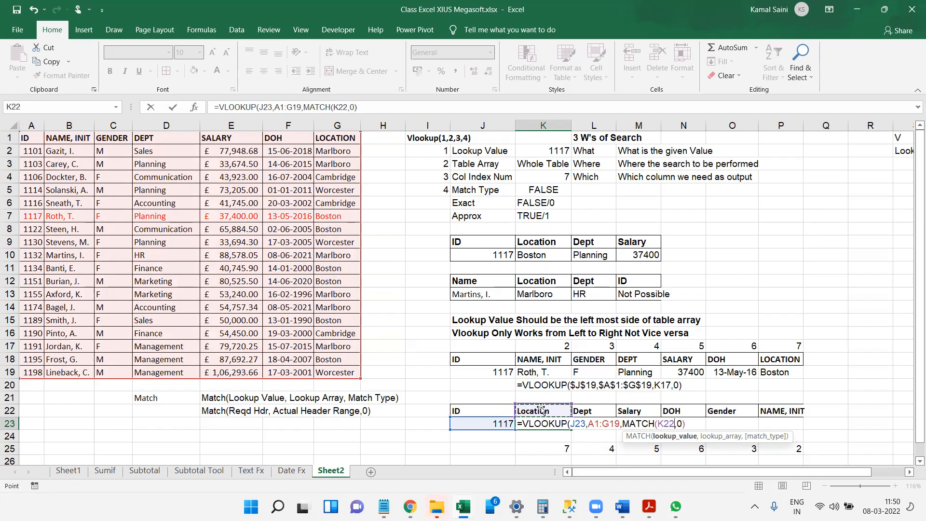
type(",")
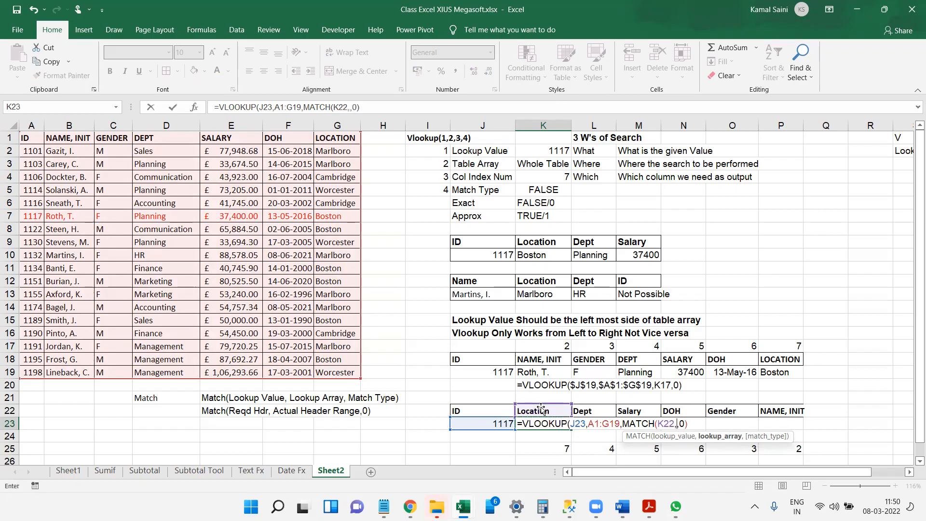
left_click(33, 141)
key("ctrl+shift+Right")
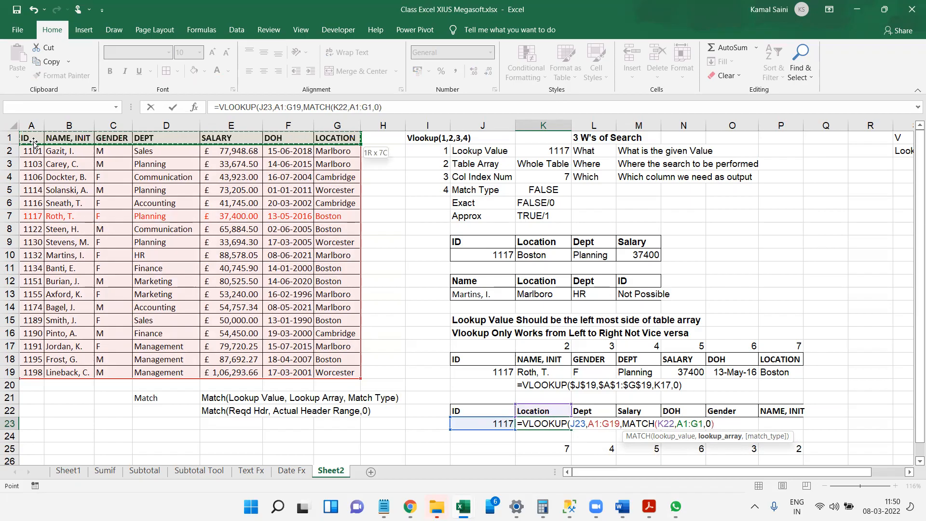
type(",0)")
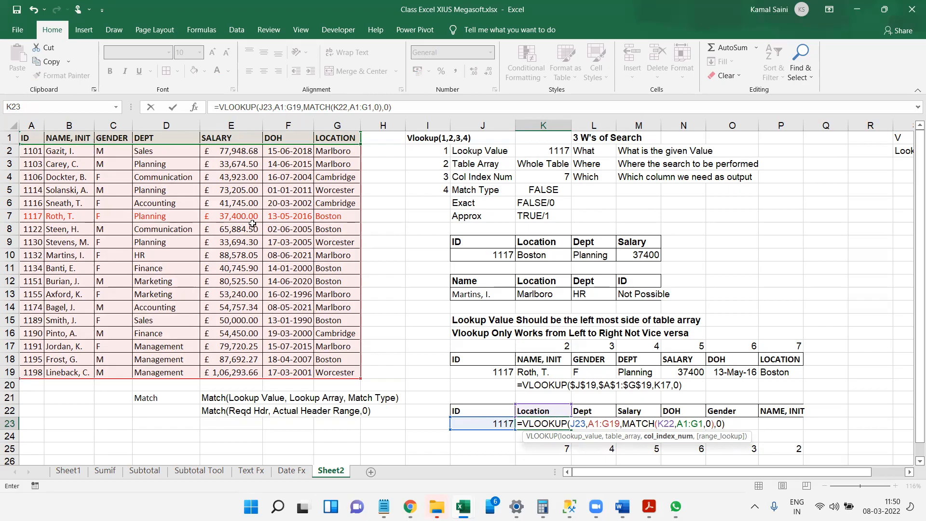
Make K23's references absolute as $J$23, $A$1:$G$19 and $A$1:$G$1, leaving K22 relative.
left_click_drag(592, 423, 610, 424)
key("F4")
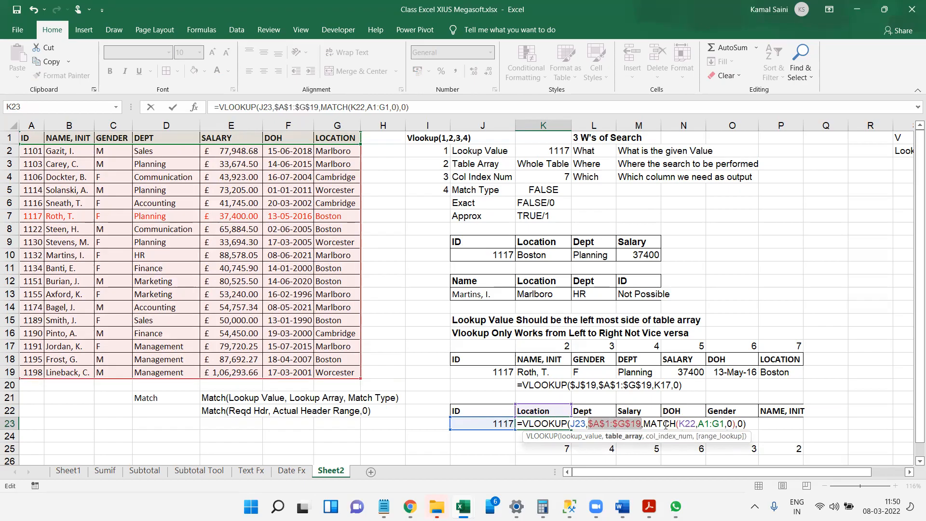
left_click_drag(707, 424, 716, 426)
key("F4")
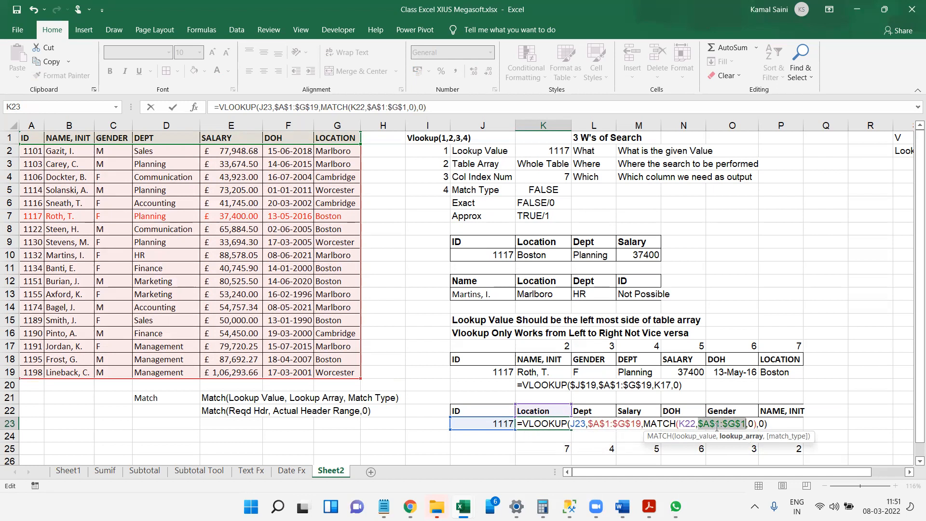
left_click(572, 425)
key("F4")
key("ctrl+Return")
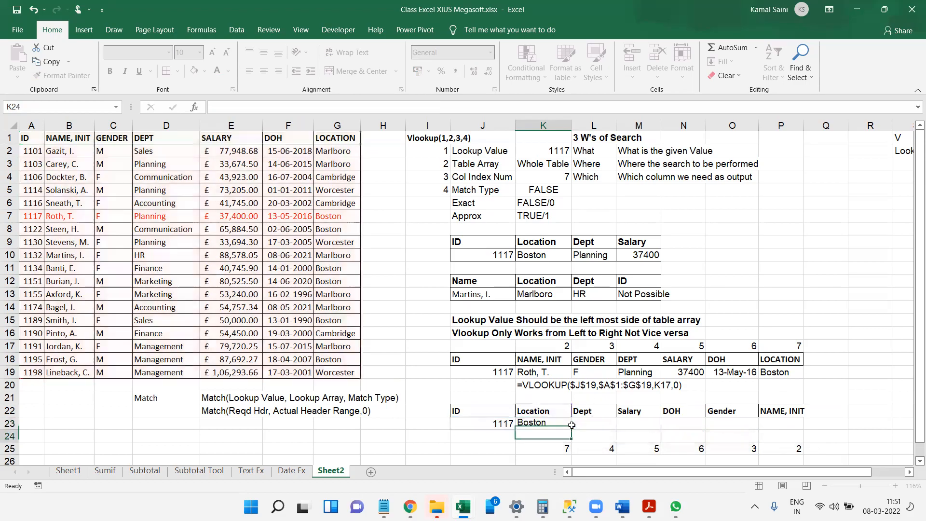
Fill the combined VLOOKUP and MATCH formula from K23 across to P23.
key("shift+Right")
key("shift+Right")
key("shift+Right")
key("shift+Right")
key("shift+Right")
key("ctrl+r")
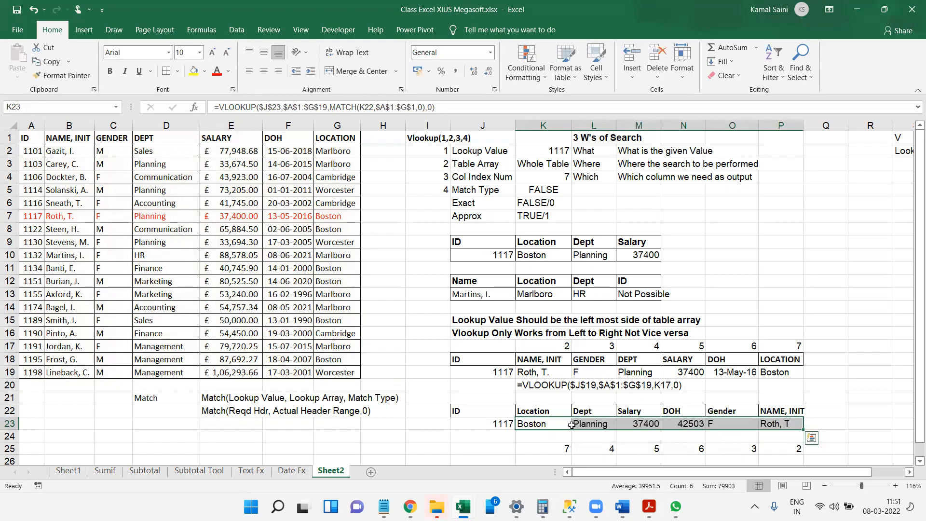
Swap the first two result headers, entering Dept in K22 and Location in L22.
key("Up")
key("shift+Left")
key("shift+Right")
type("Dept")
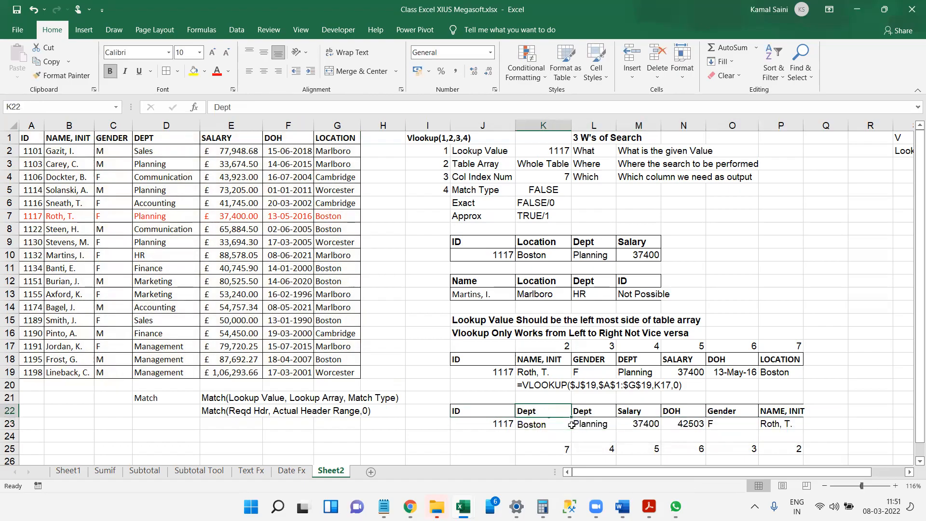
key("Tab")
type("Location")
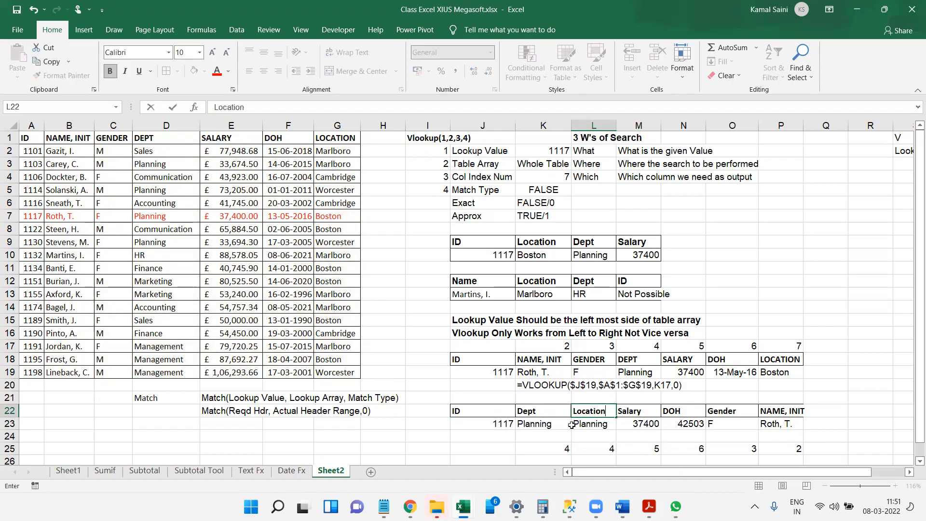
key("Return")
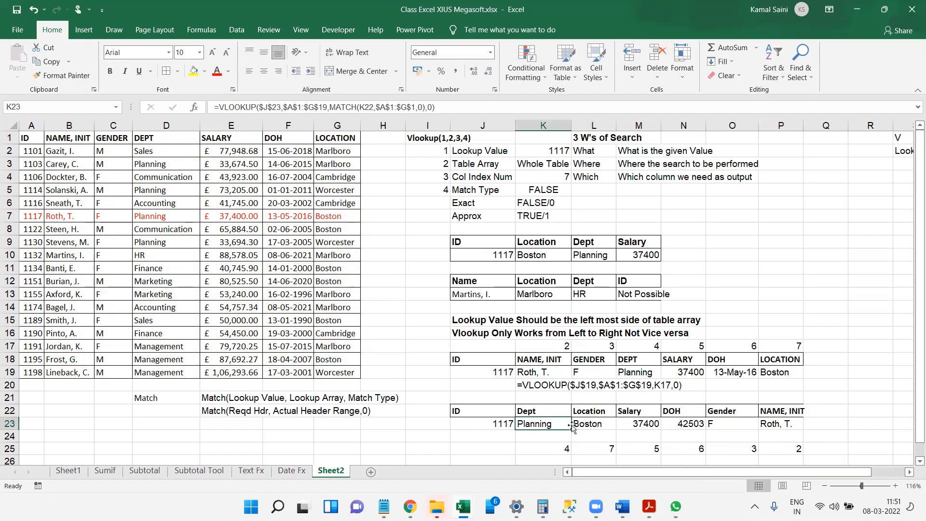
Change the lookup ID in J23 to the employee ID listed in A13 of the source table.
key("Left")
type("11")
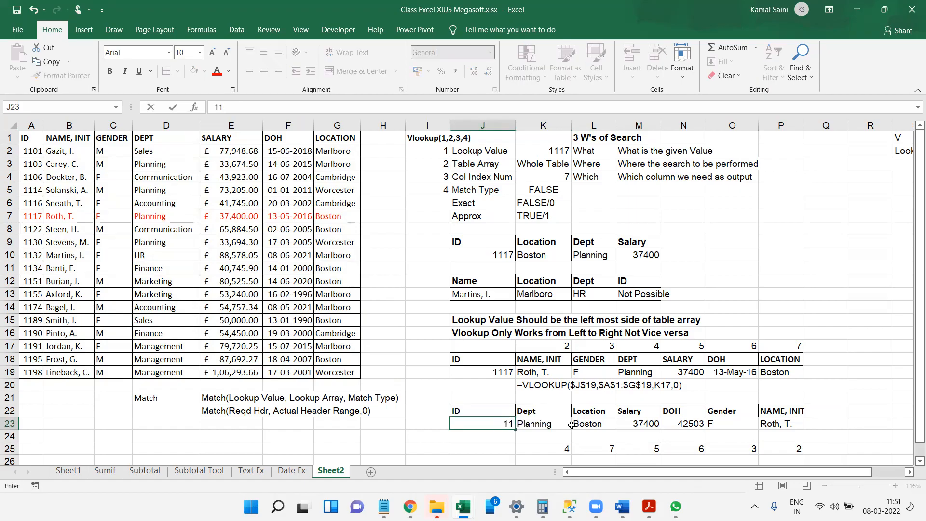
key("Return")
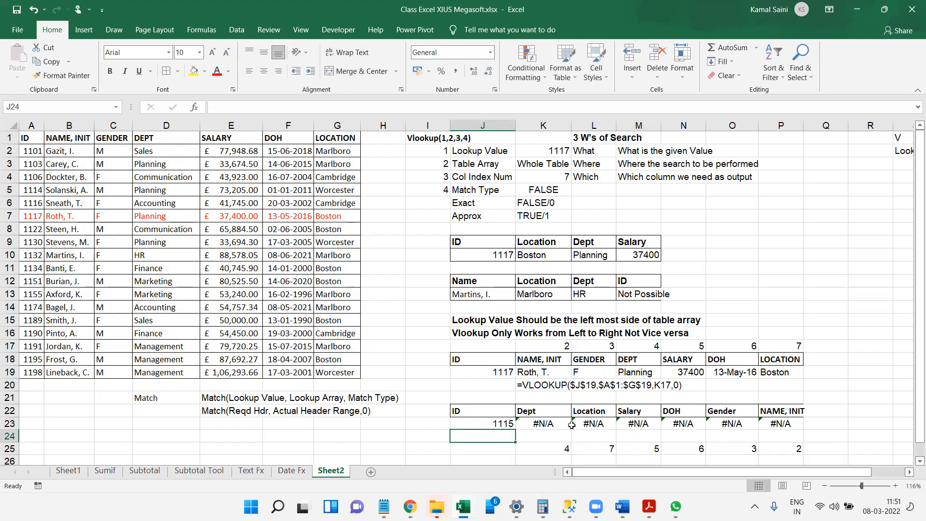
key("Up")
key("F2")
key("shift+Left")
key("shift+Left")
type("55")
key("Return")
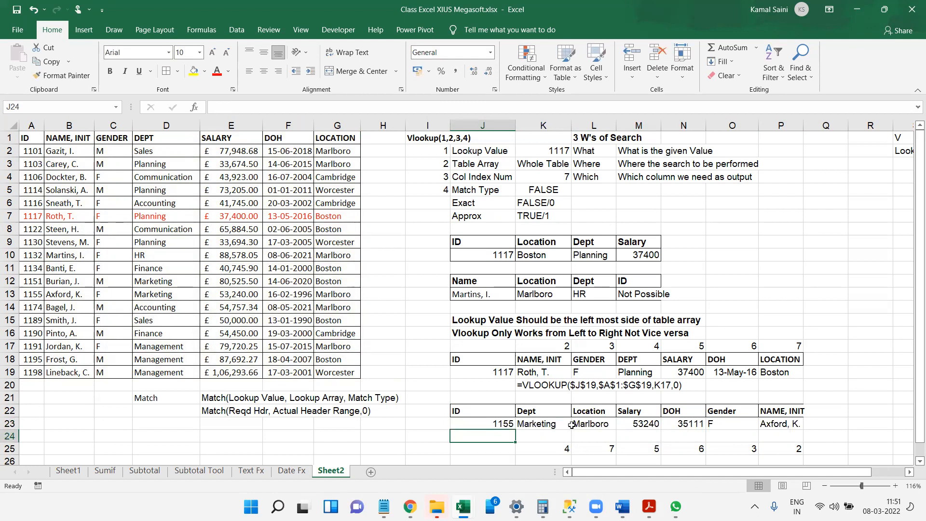
Open the formula in K23 and examine its VLOOKUP and nested MATCH arguments against the highlighted ranges.
left_click(571, 424)
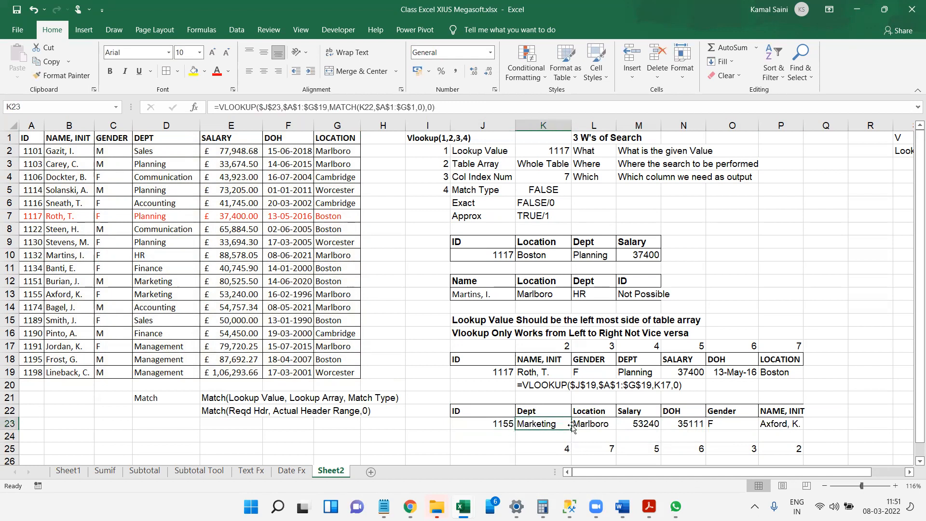
double_click(569, 426)
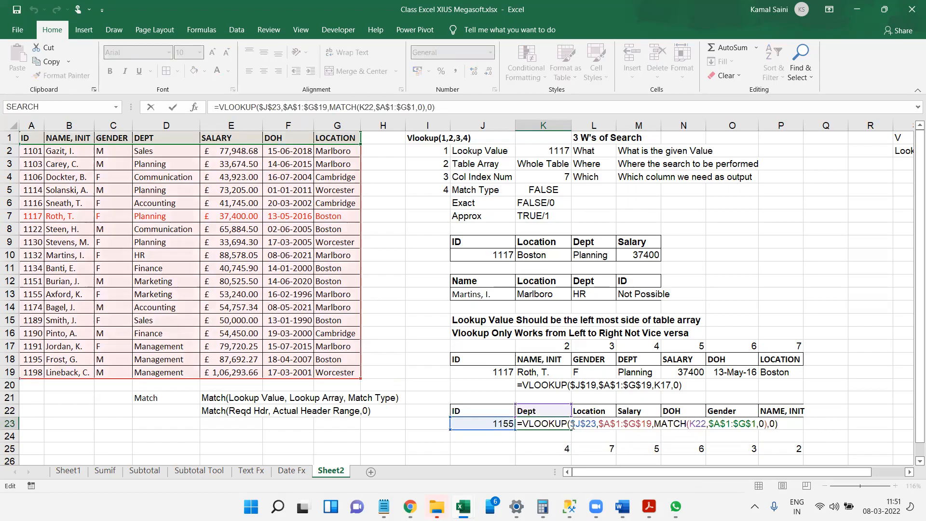
left_click(713, 458)
left_click(550, 421)
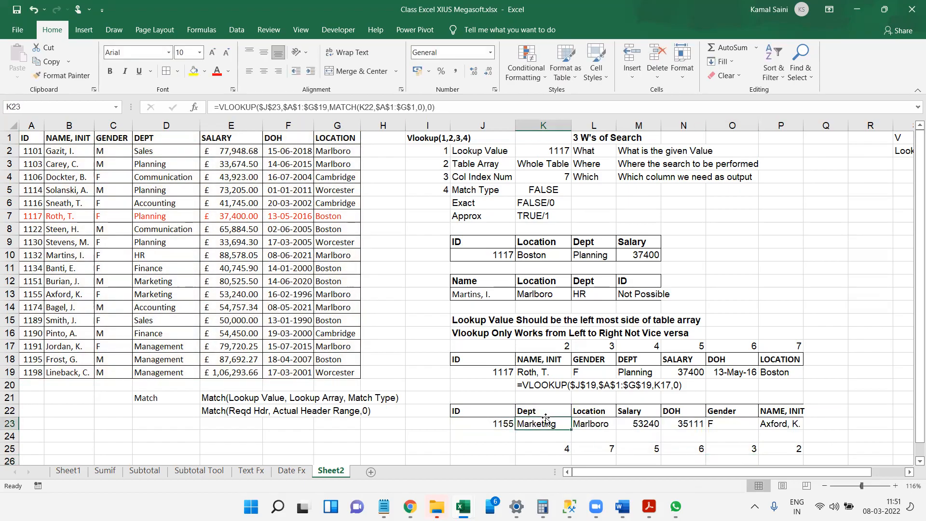
double_click(551, 421)
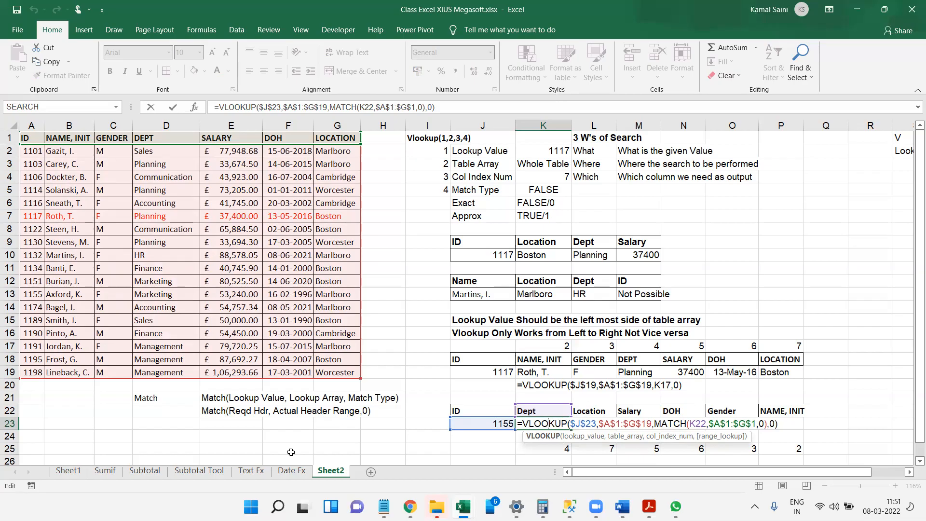
left_click_drag(212, 463, 44, 431)
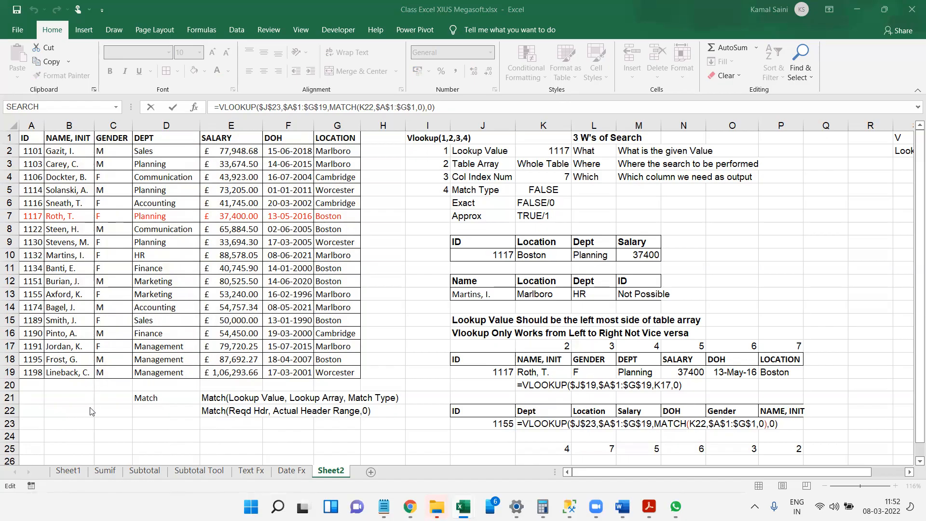
left_click_drag(91, 410, 580, 164)
left_click_drag(580, 164, 318, 452)
left_click_drag(67, 478, 56, 446)
left_click(562, 402)
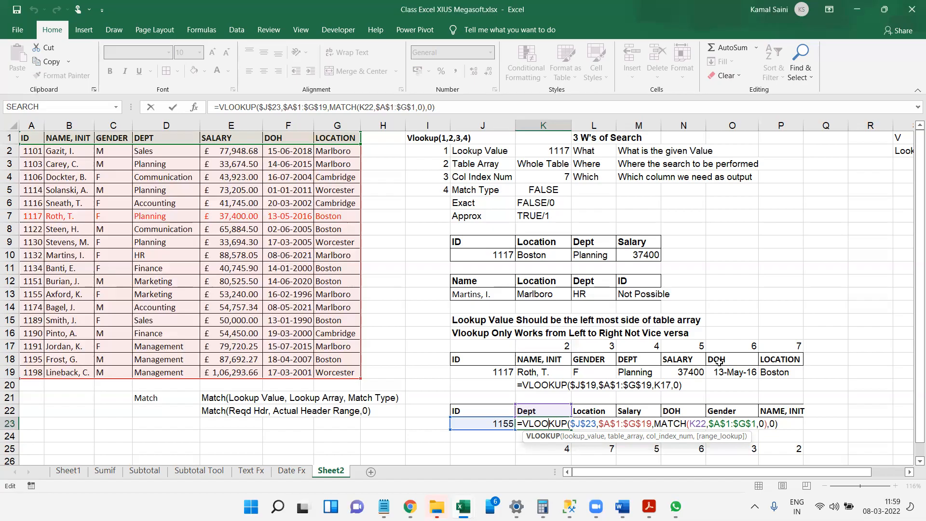
Try replacing the last result header in P22 with Name, and undo the change.
key("Return")
key("Right")
key("Right")
key("Up")
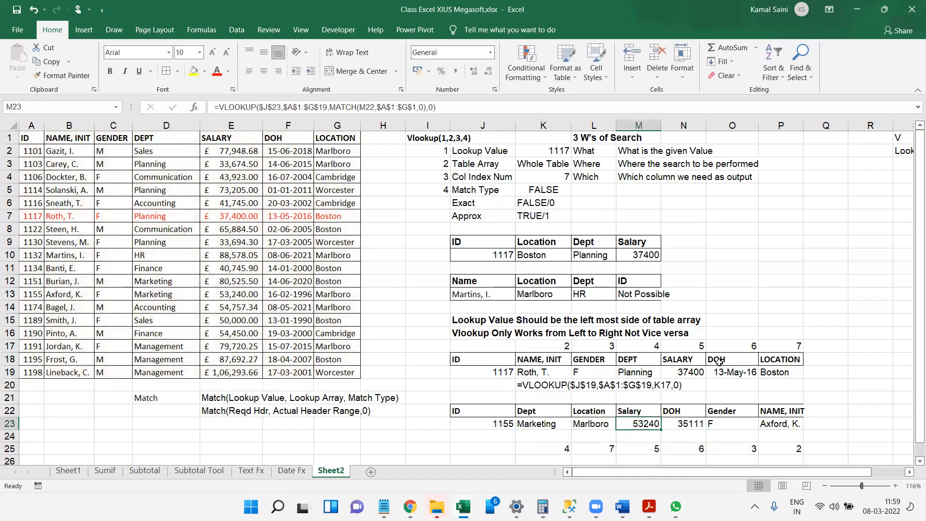
key("Up")
key("ctrl+Right")
type("Name")
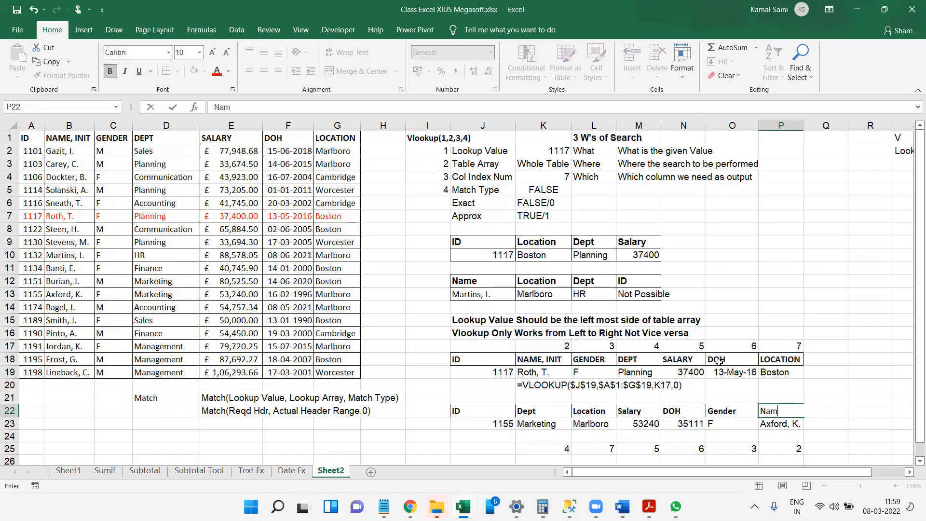
key("Return")
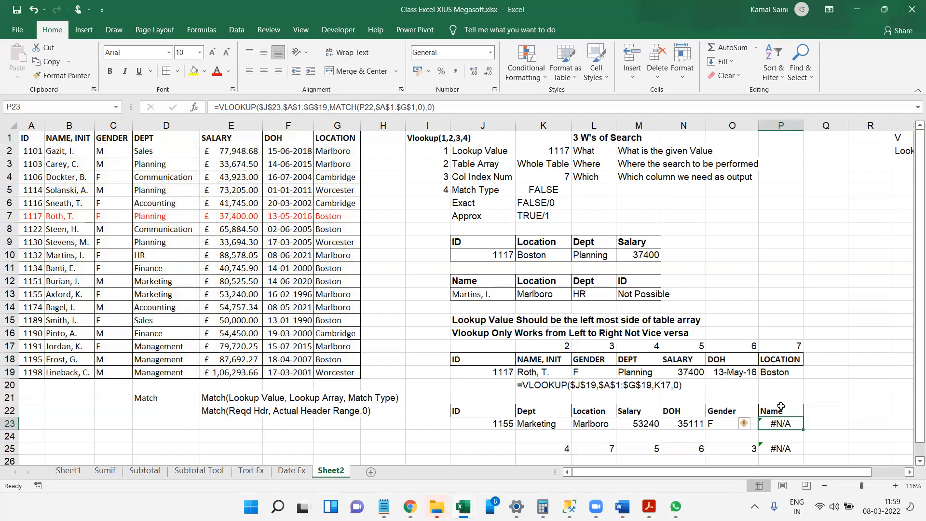
key("ctrl+z")
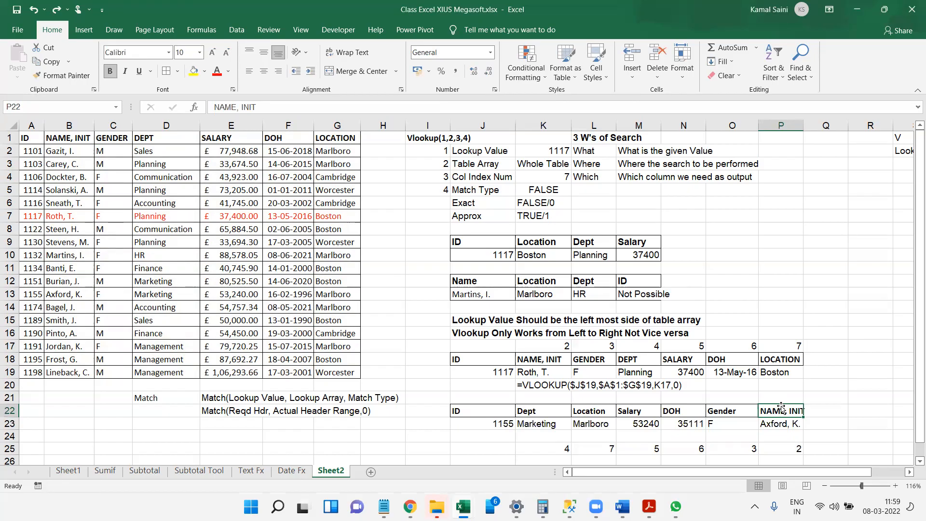
Reopen the formula in K23 and examine how MATCH supplies the column index inside VLOOKUP.
left_click(543, 425)
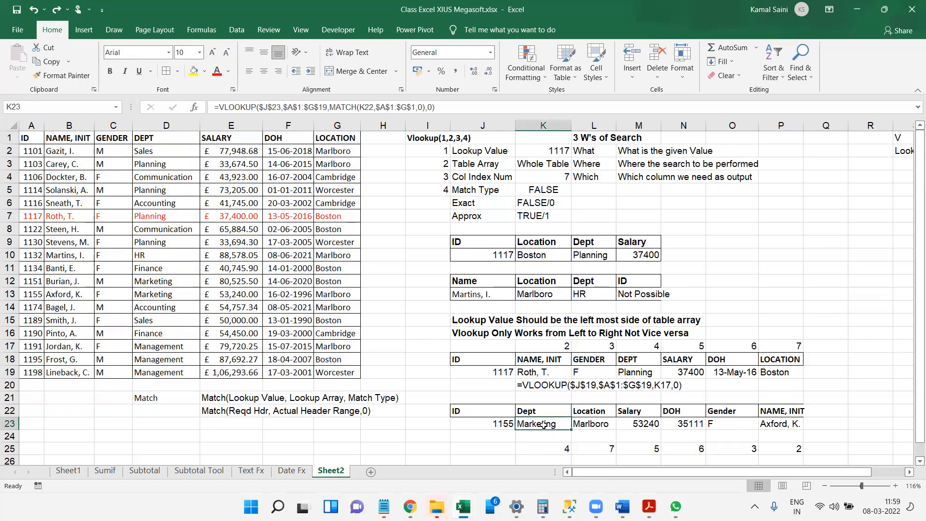
double_click(544, 424)
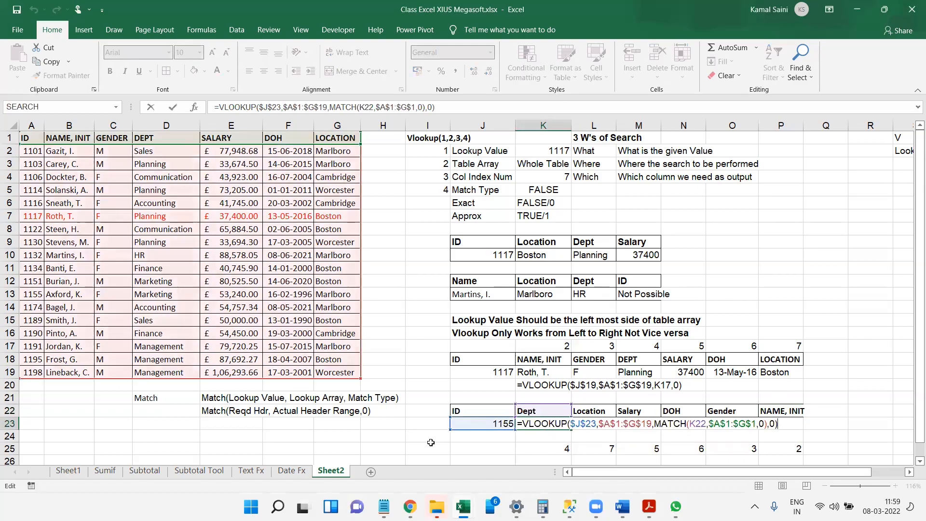
left_click_drag(430, 442, 150, 376)
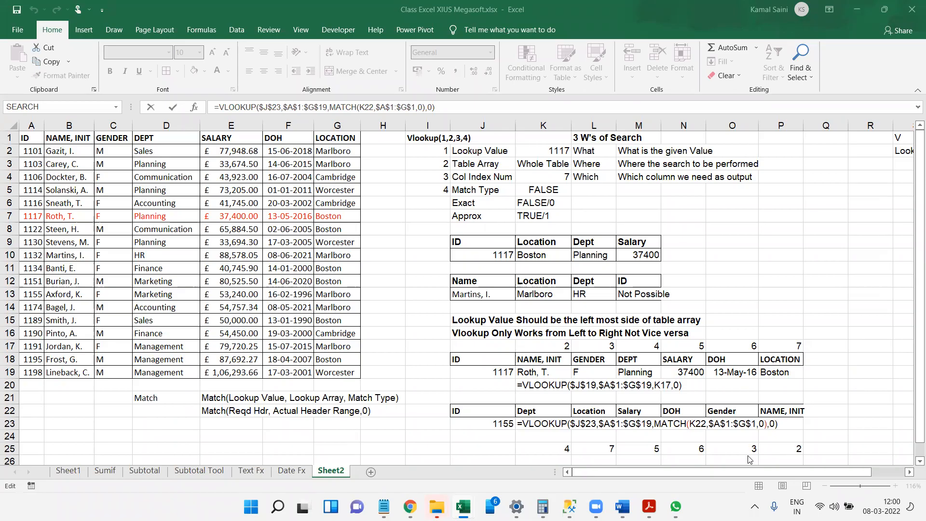
left_click(785, 426)
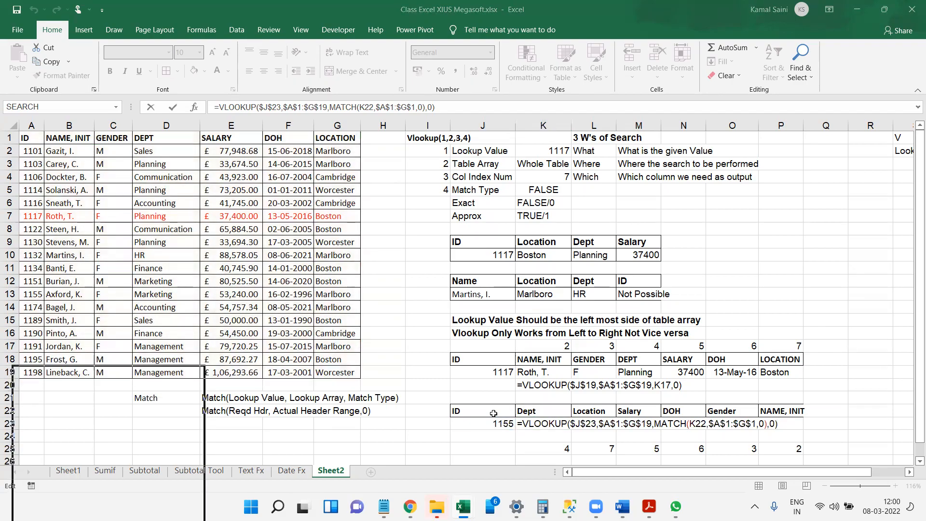
left_click(787, 418)
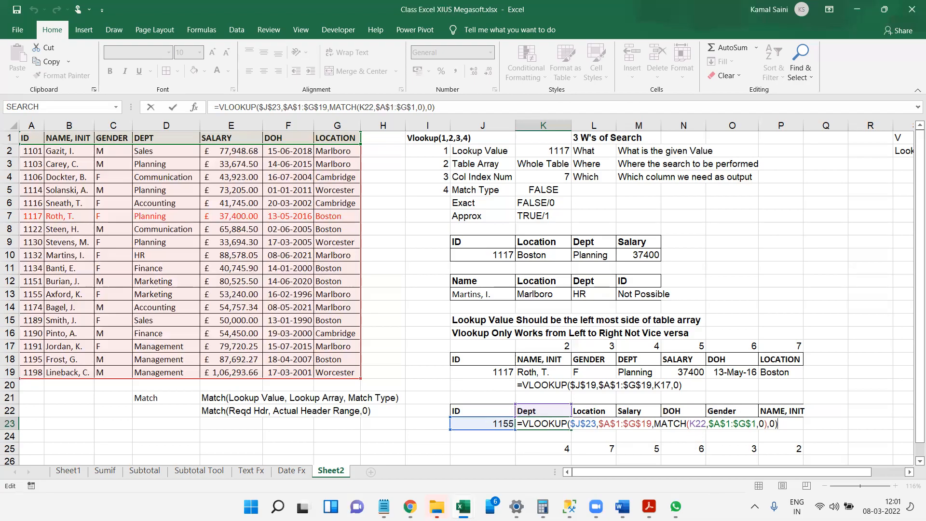
left_click(282, 56)
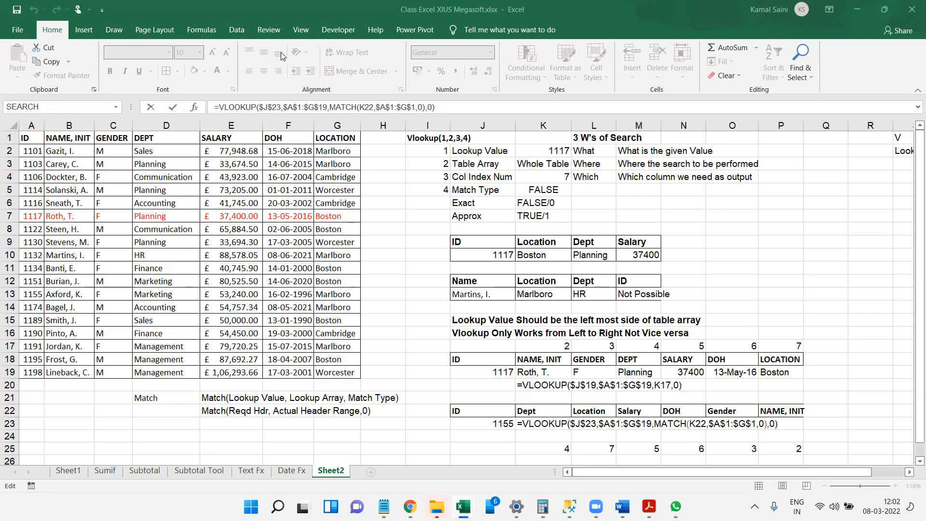
left_click_drag(258, 358, 290, 263)
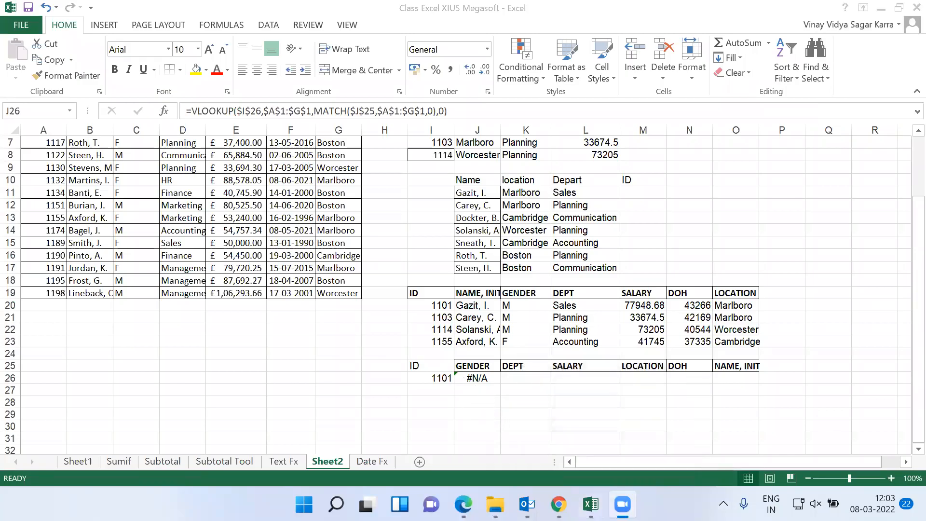
Extend the VLOOKUP table array in the J26 formula to $A$1:$G$19.
left_click(486, 379)
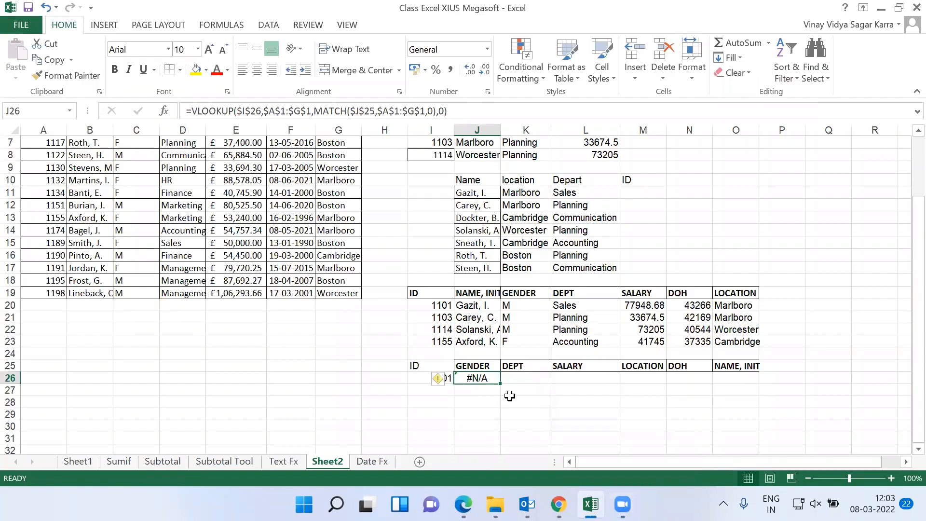
double_click(482, 378)
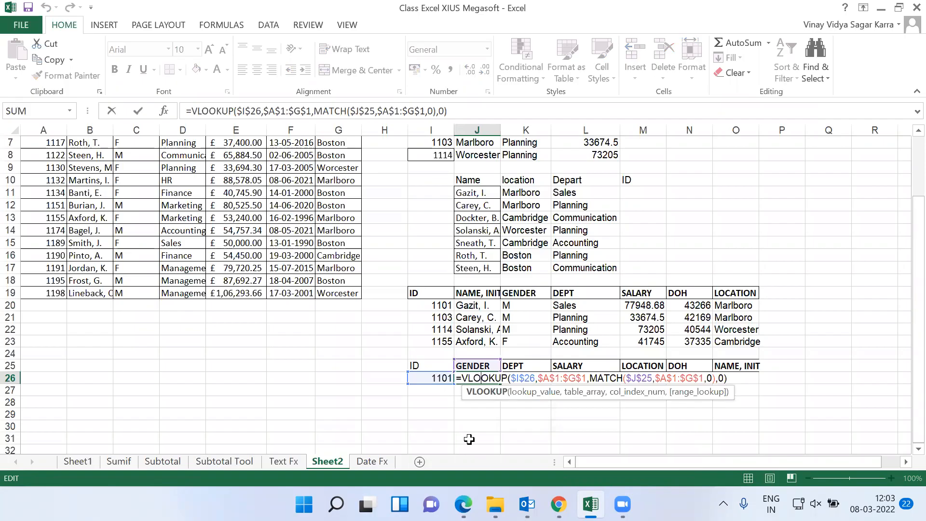
left_click(587, 379)
type("9")
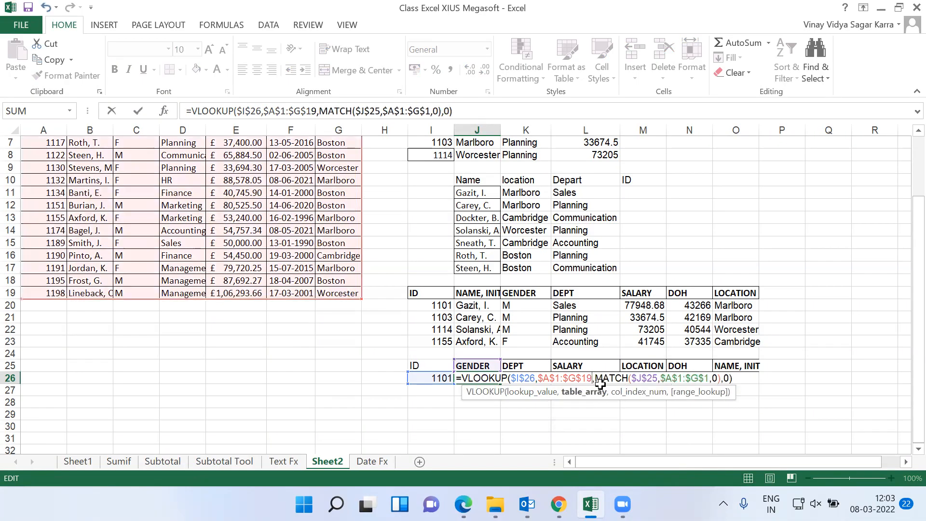
left_click(709, 379)
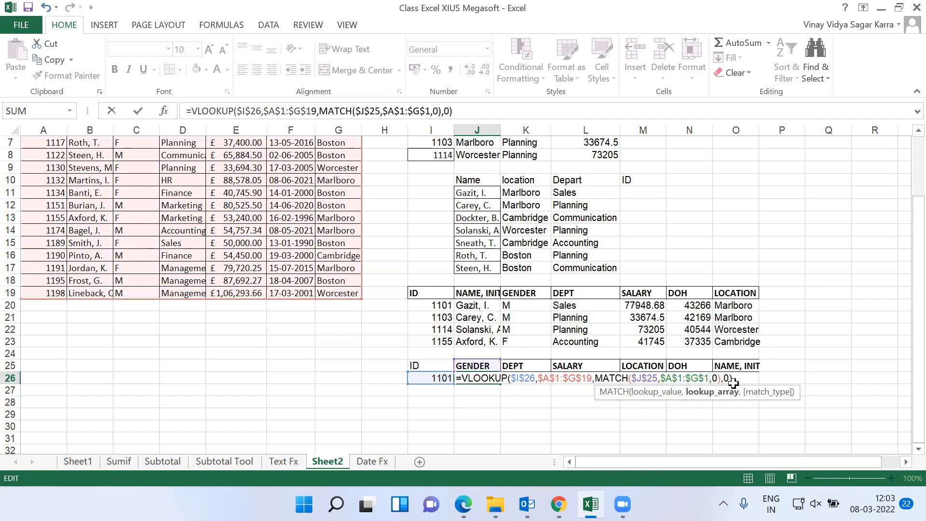
type("9")
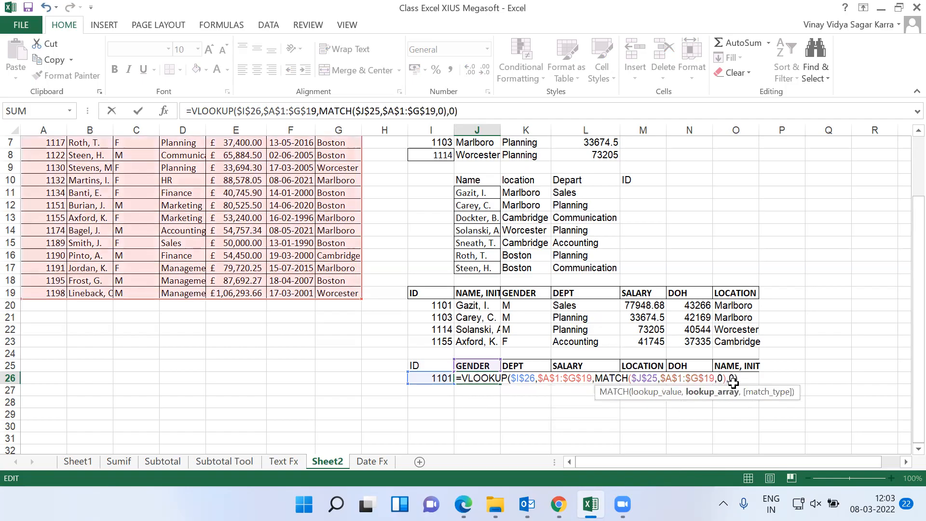
key("BackSpace")
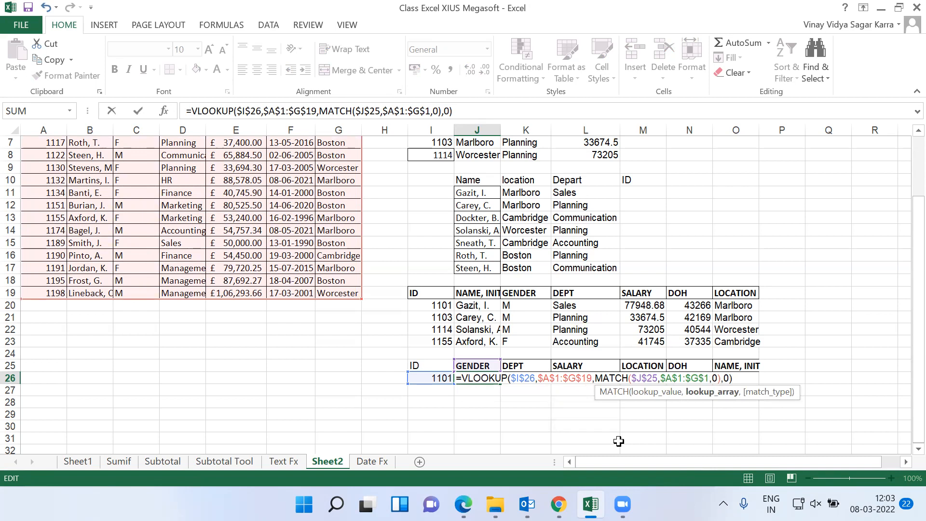
Change the MATCH lookup value in the J26 formula to the fully relative reference J25.
left_click(647, 378)
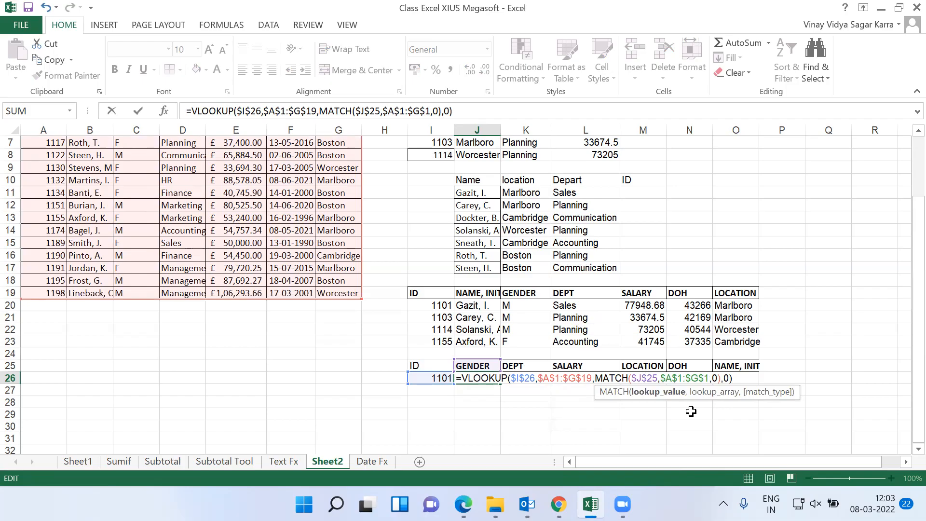
key("BackSpace")
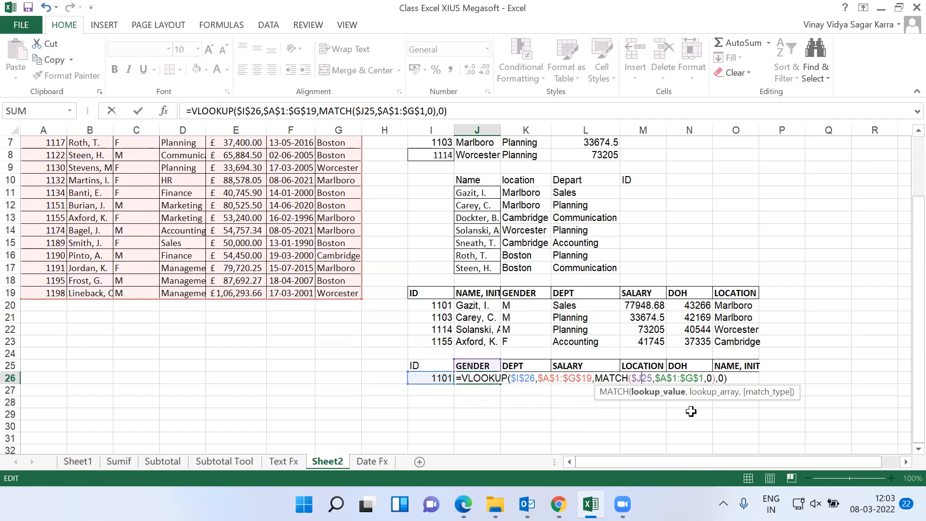
left_click(674, 378)
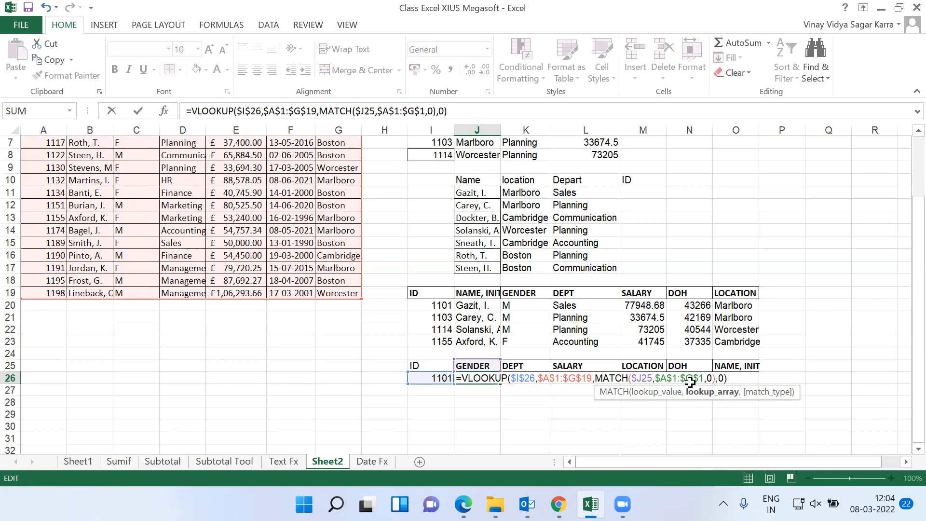
key("BackSpace")
left_click(634, 378)
key("BackSpace")
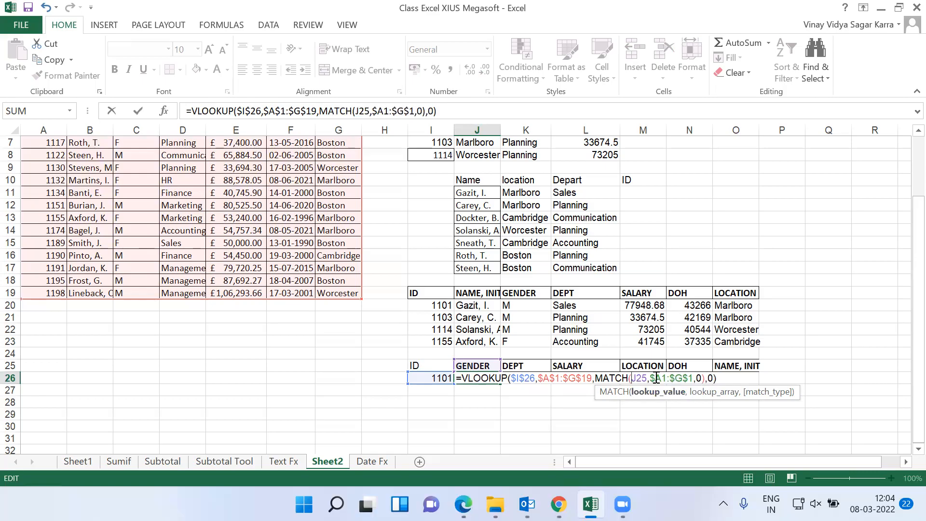
type("$")
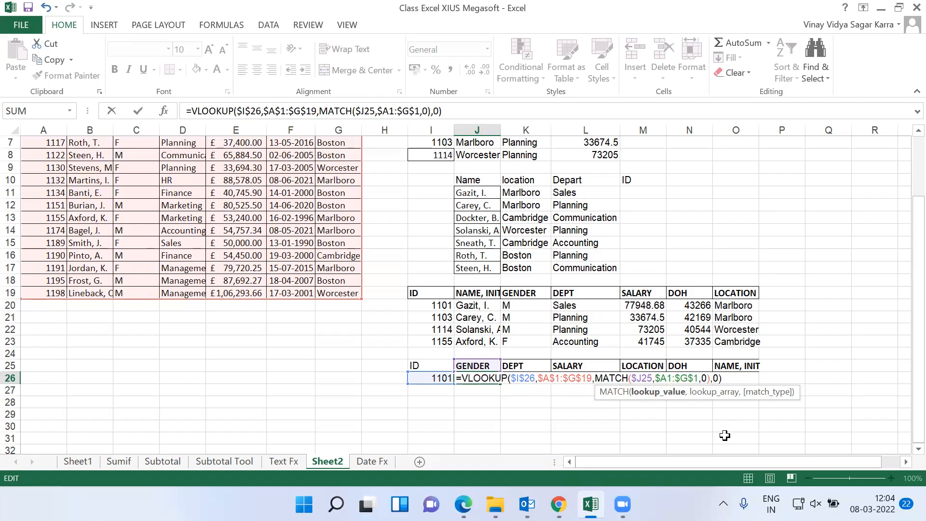
key("BackSpace")
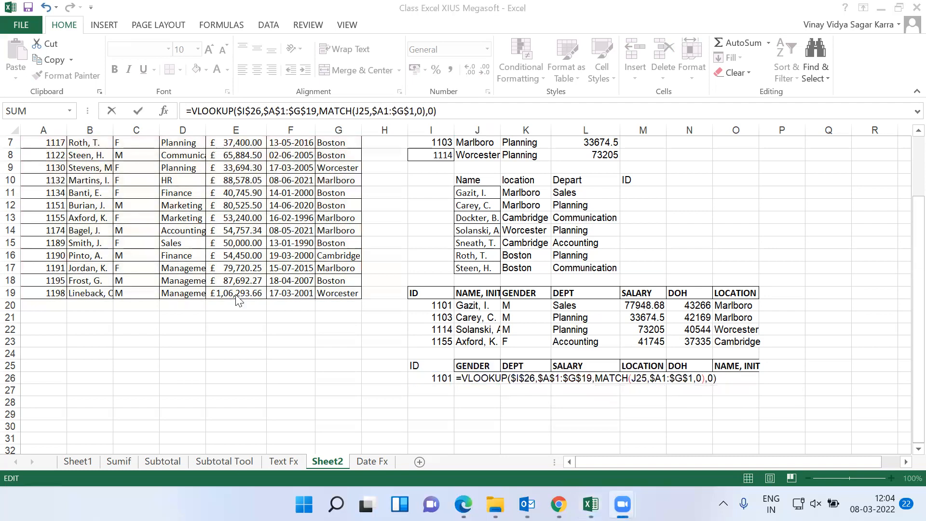
Restore the MATCH lookup array to the absolute range $A$1:$G$1 and enter the corrected formula in J26.
left_click(668, 397)
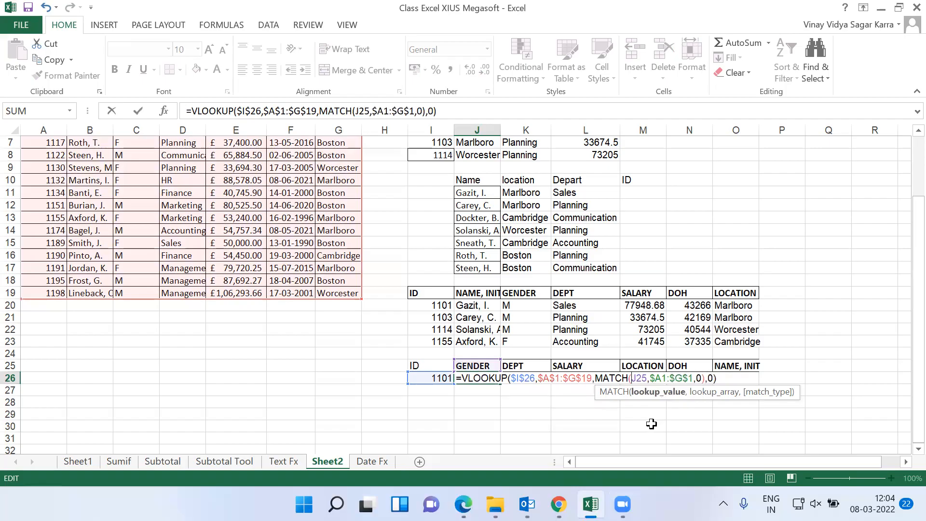
key("Right")
key("Right")
key("Right")
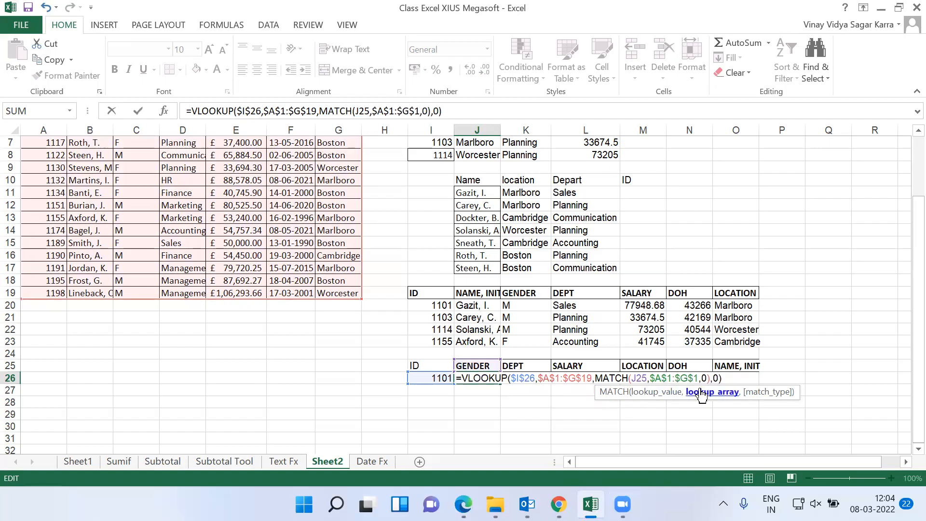
key("Return")
key("Up")
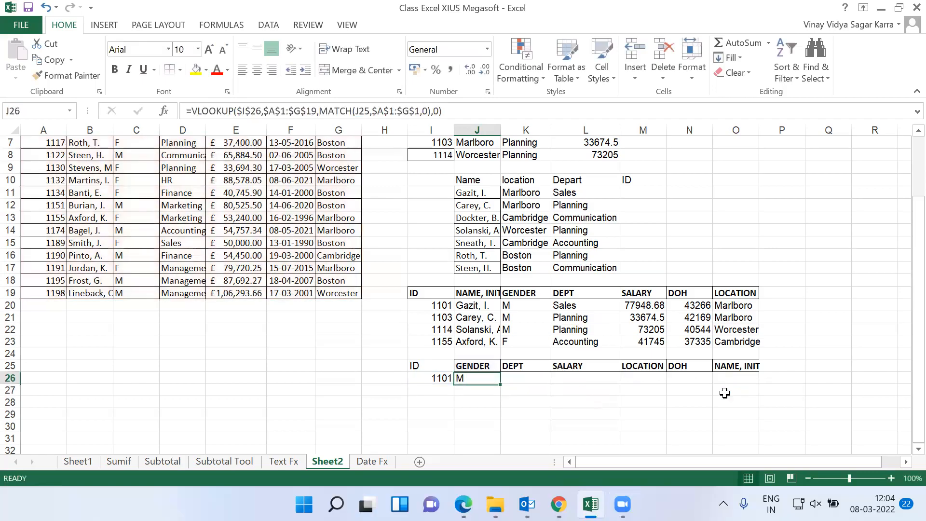
Fill the combined VLOOKUP and MATCH formula from J26 across to O26.
key("shift+Right")
key("shift+Right")
key("shift+Right")
key("shift+Right")
key("shift+Right")
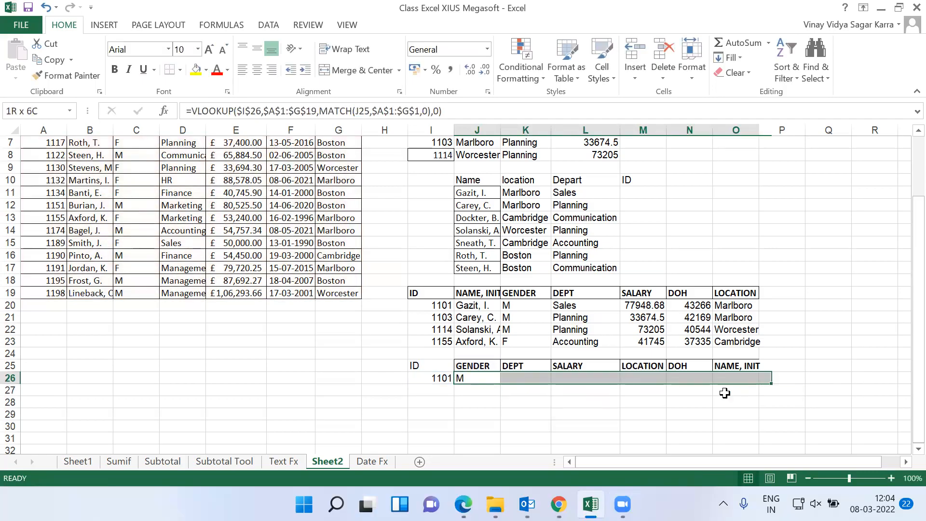
key("ctrl+r")
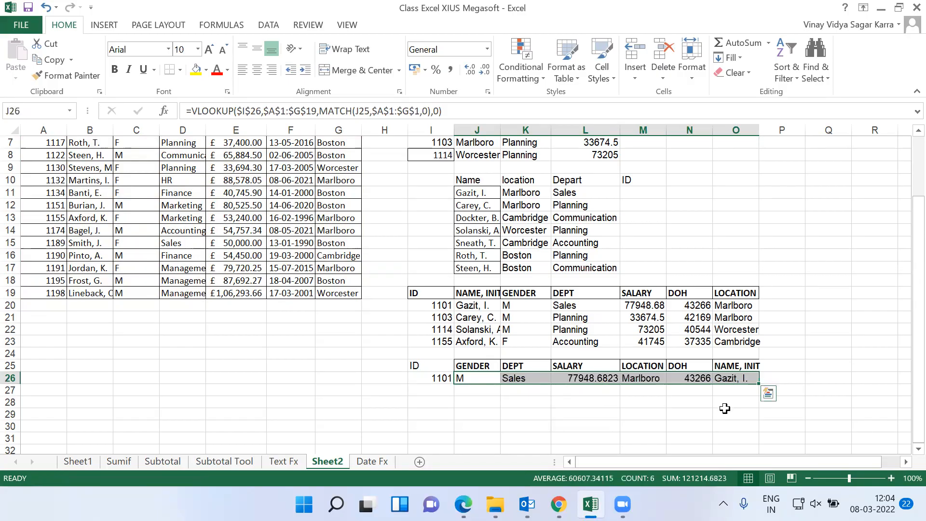
Change the second result header in K25 to Location.
key("Up")
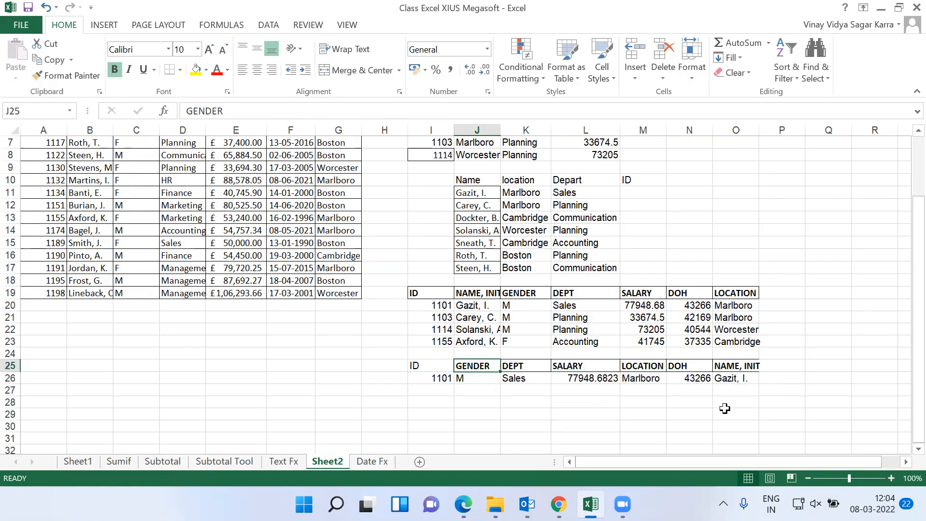
key("Right")
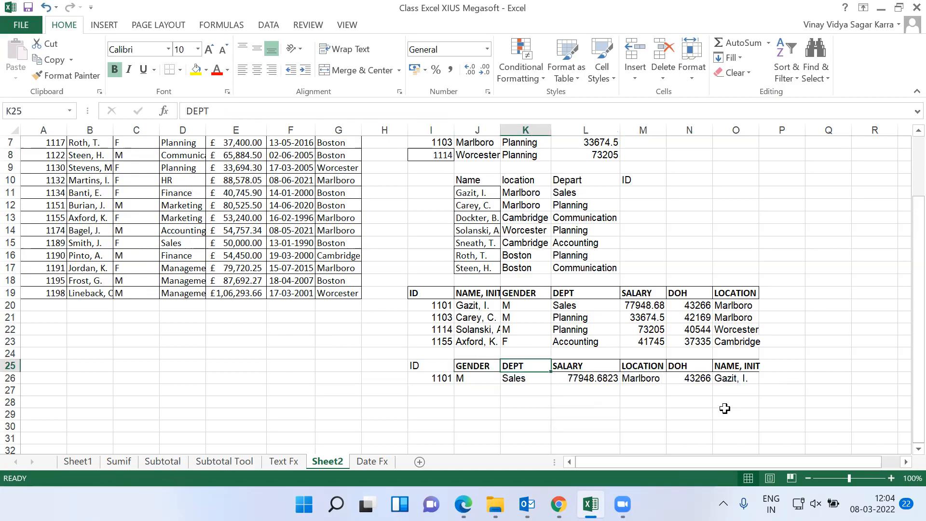
type("Location")
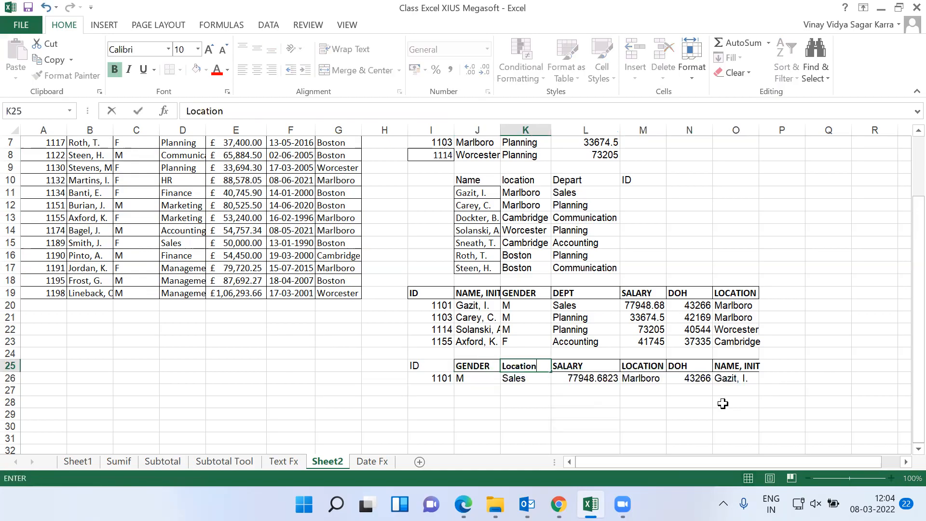
key("Return")
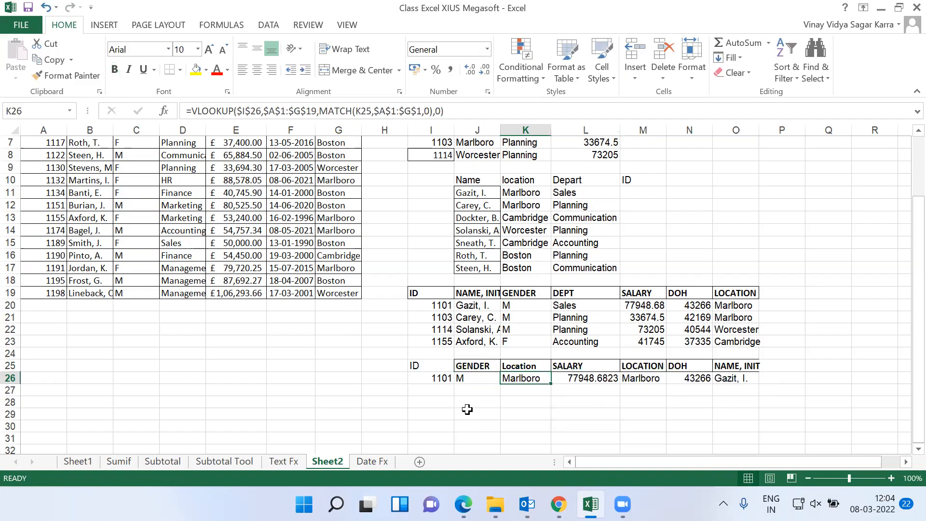